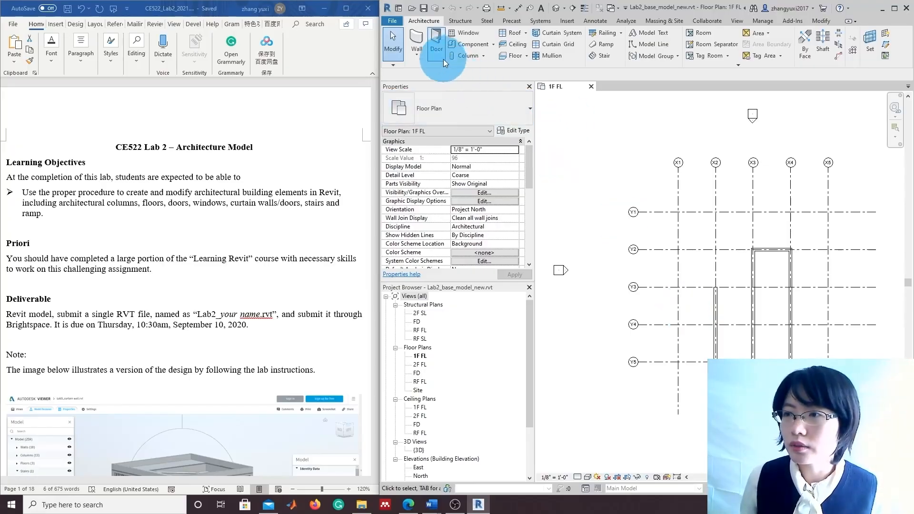
Place an architectural column at the X1/Y1 grid intersection on the 1F FL plan
left_click(484, 56)
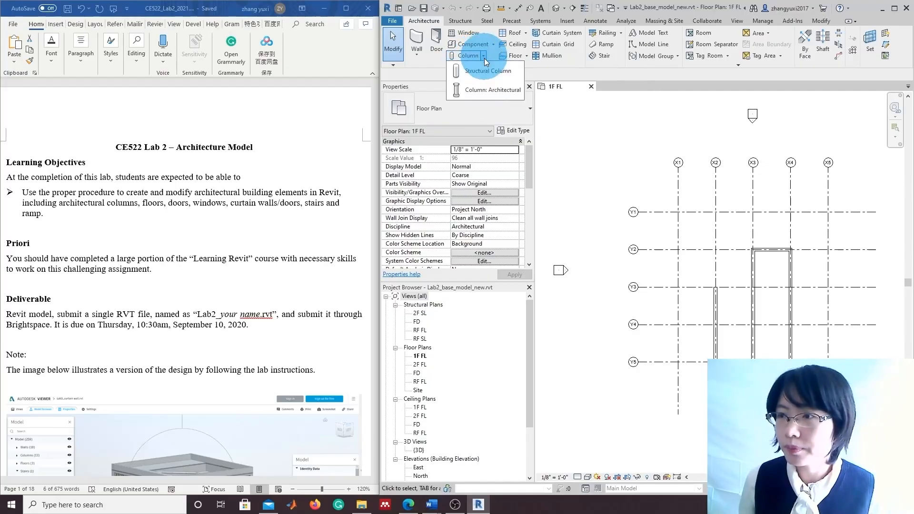
left_click(481, 92)
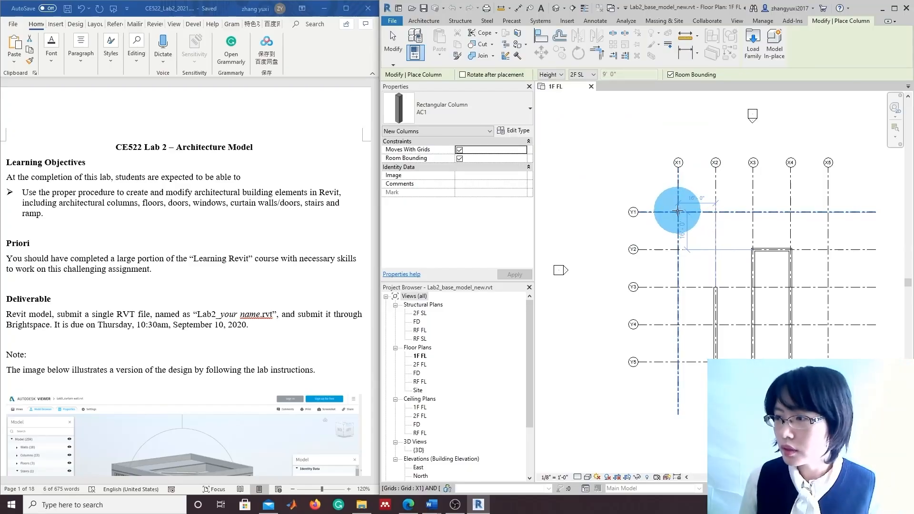
left_click(678, 212)
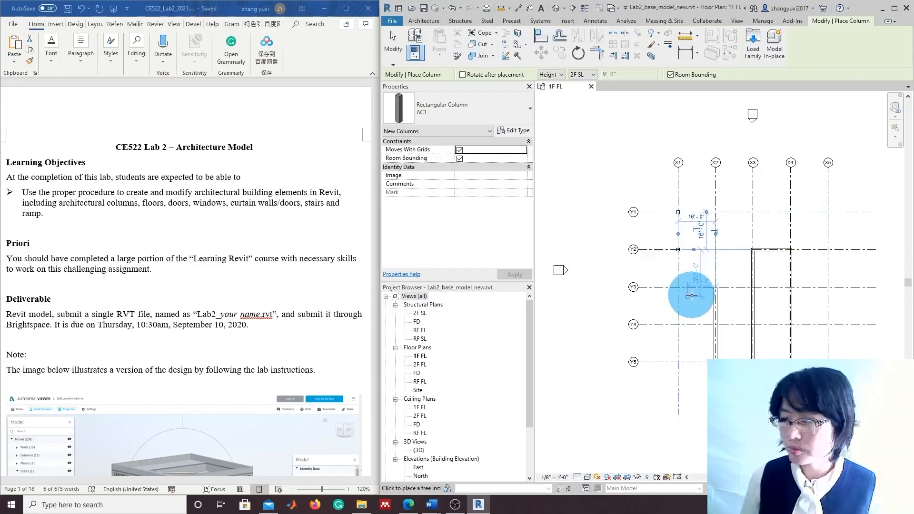
key("Escape")
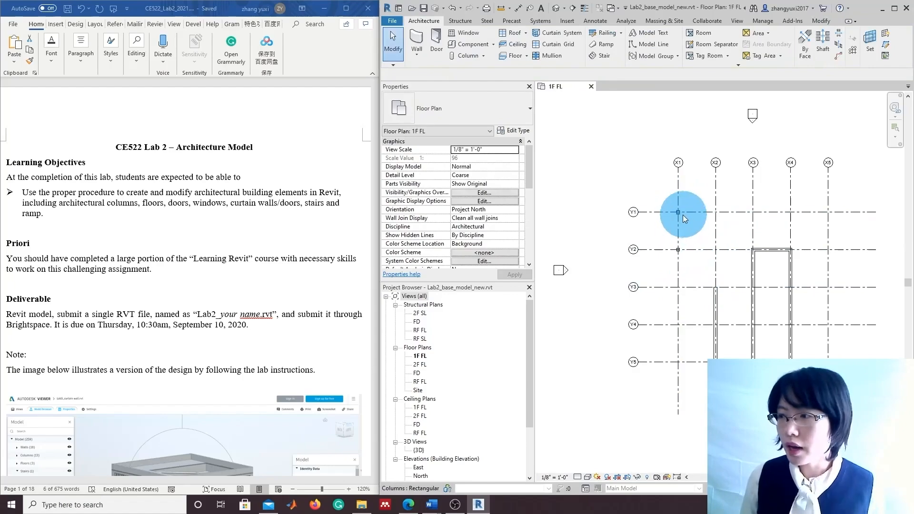
left_click(681, 189)
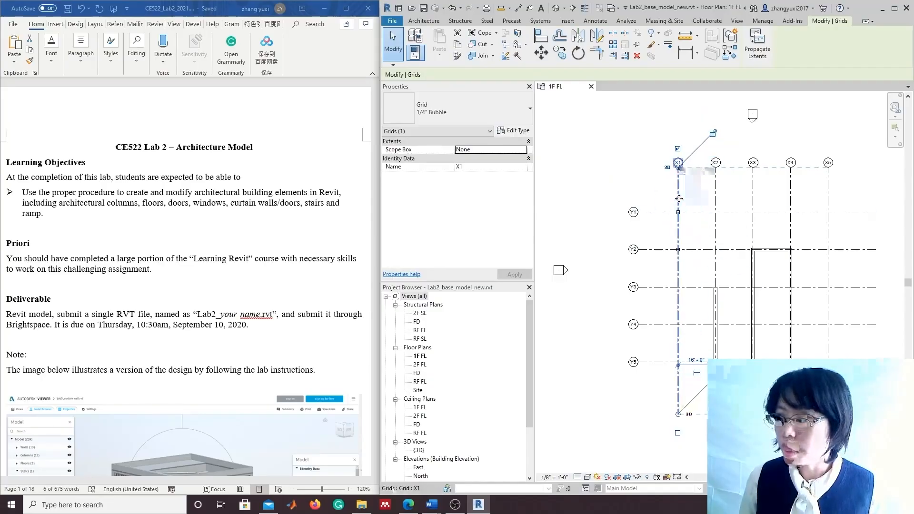
left_click_drag(678, 199, 697, 195)
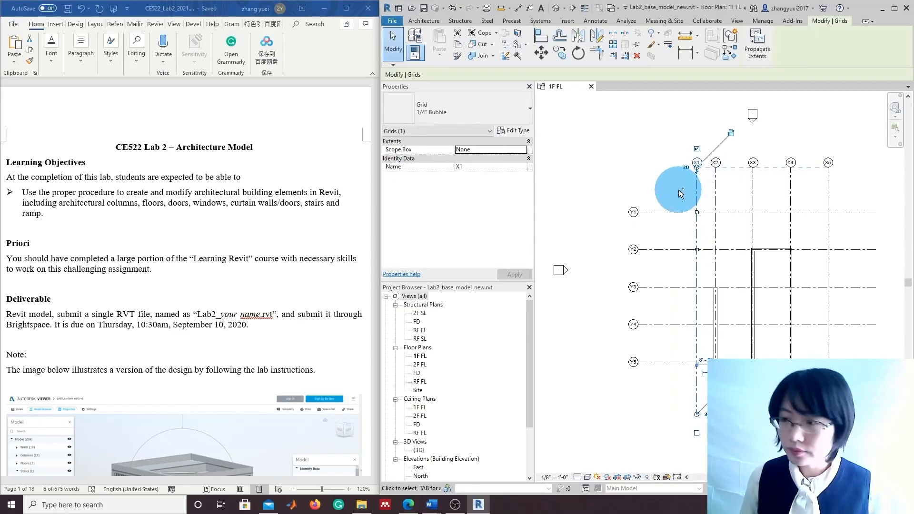
key("ctrl+z")
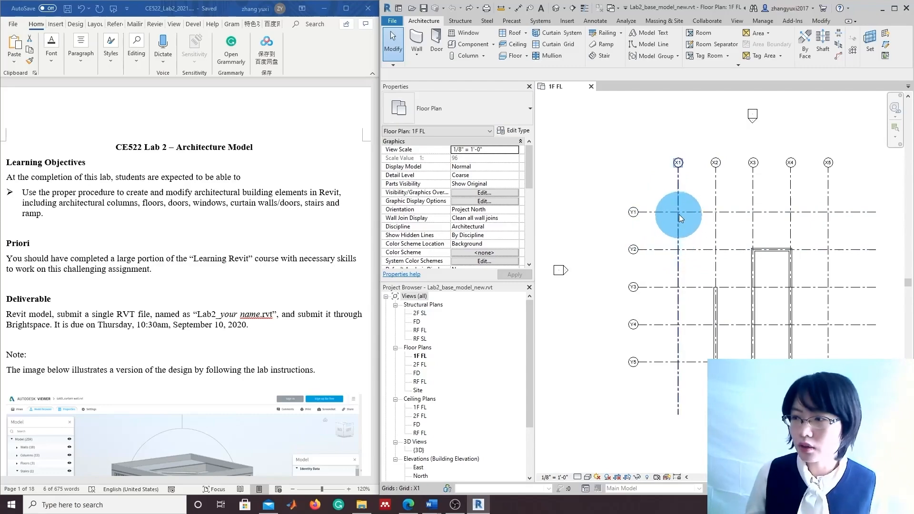
scroll(265, 353, "down", 10)
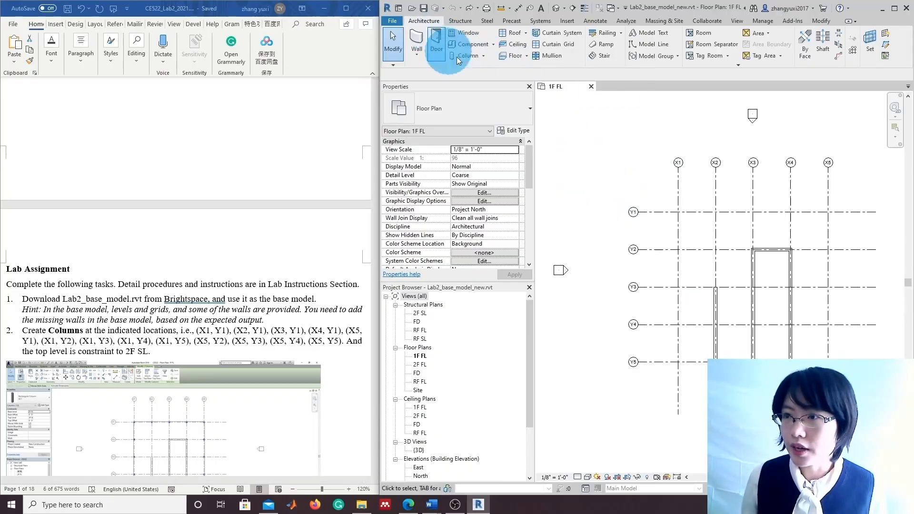
Place architectural columns down grid X1 at Y5, Y4, Y3, Y2 and Y1
left_click(486, 58)
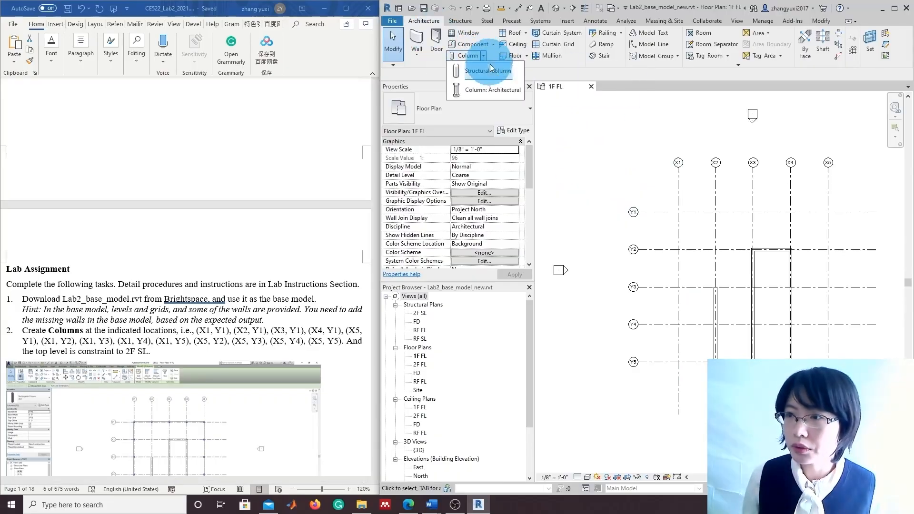
left_click(491, 90)
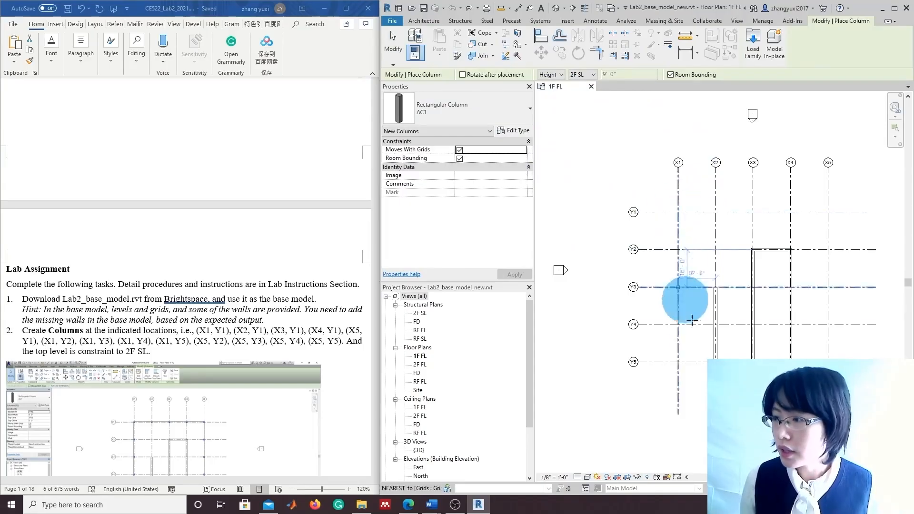
left_click(678, 363)
left_click(678, 326)
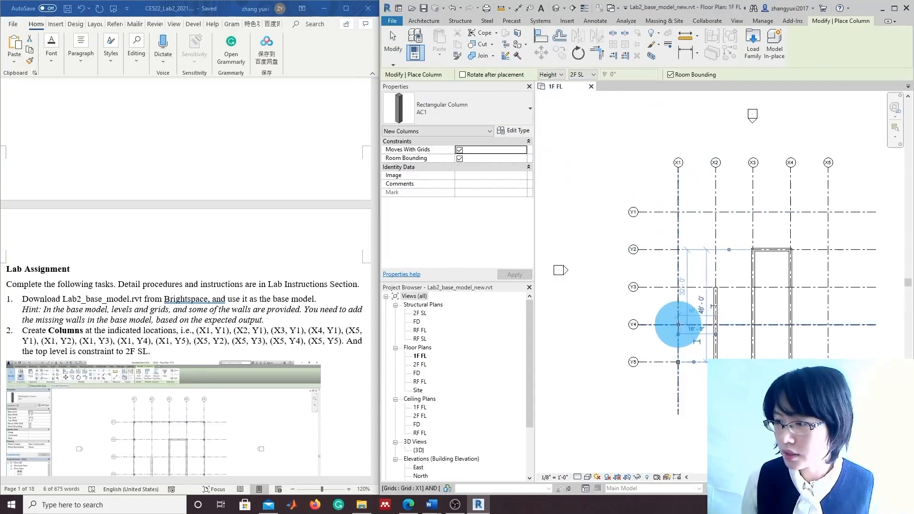
left_click(679, 287)
left_click(678, 249)
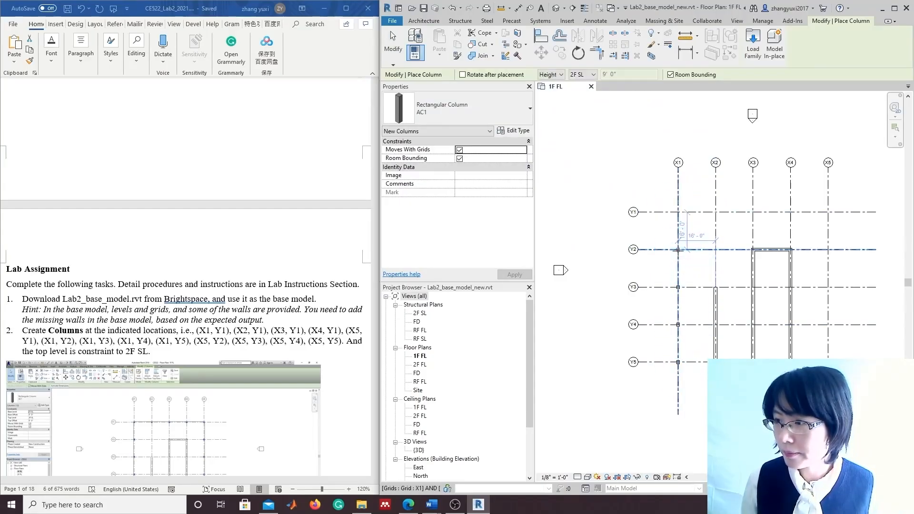
left_click(679, 213)
Add columns along Y1 at X2–X5 and down X5 at Y2–Y5
left_click(715, 212)
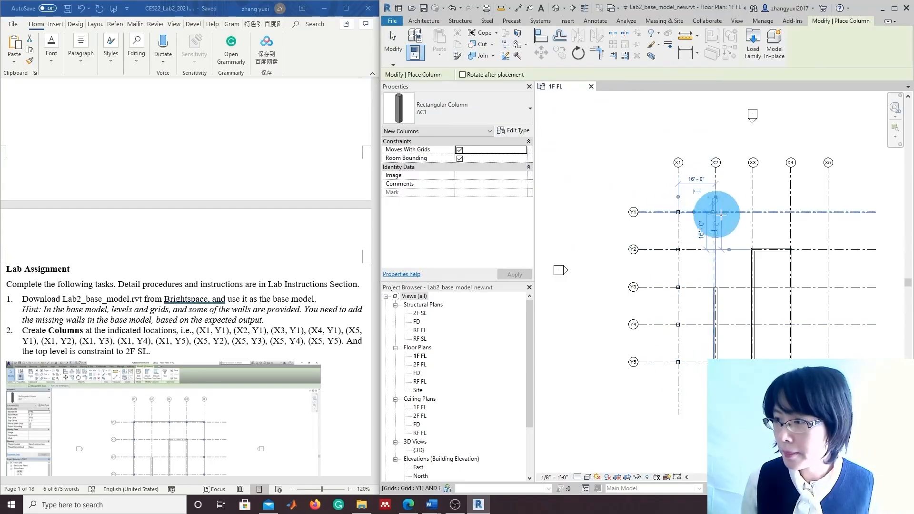
left_click(753, 212)
left_click(791, 213)
left_click(828, 212)
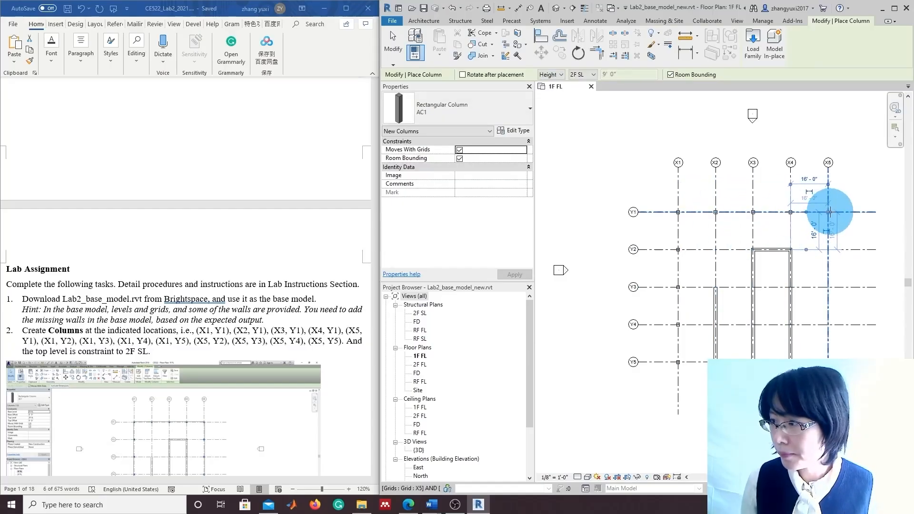
left_click(834, 246)
left_click(829, 287)
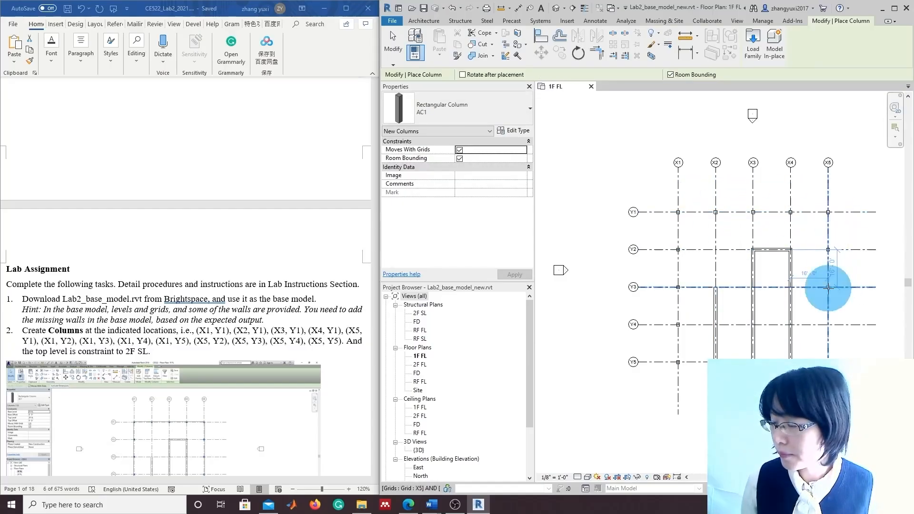
left_click(829, 325)
left_click(828, 362)
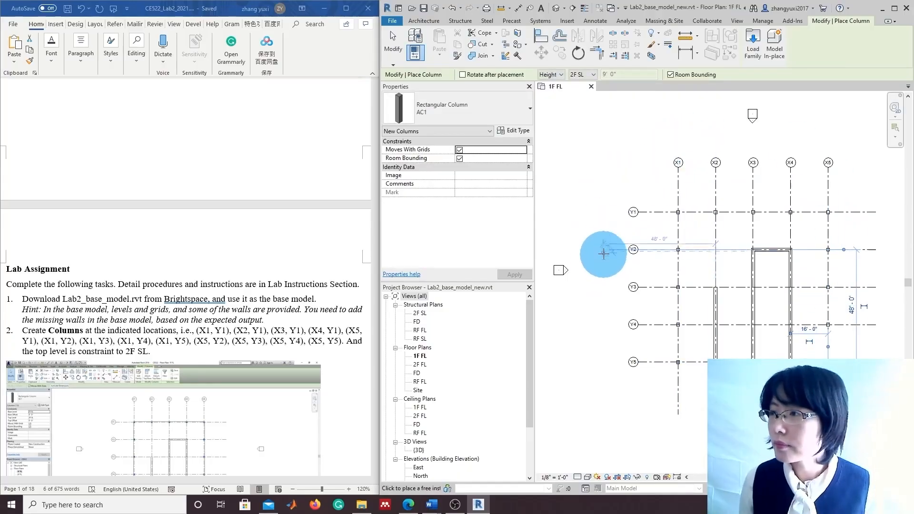
scroll(593, 231, "down", 1)
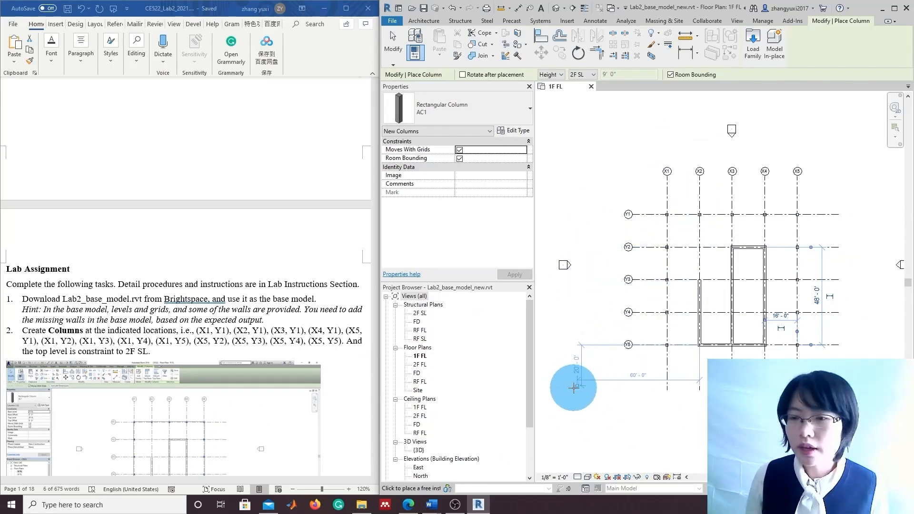
Open the {3D} view and orbit and zoom to inspect the columns beneath the walls
double_click(420, 451)
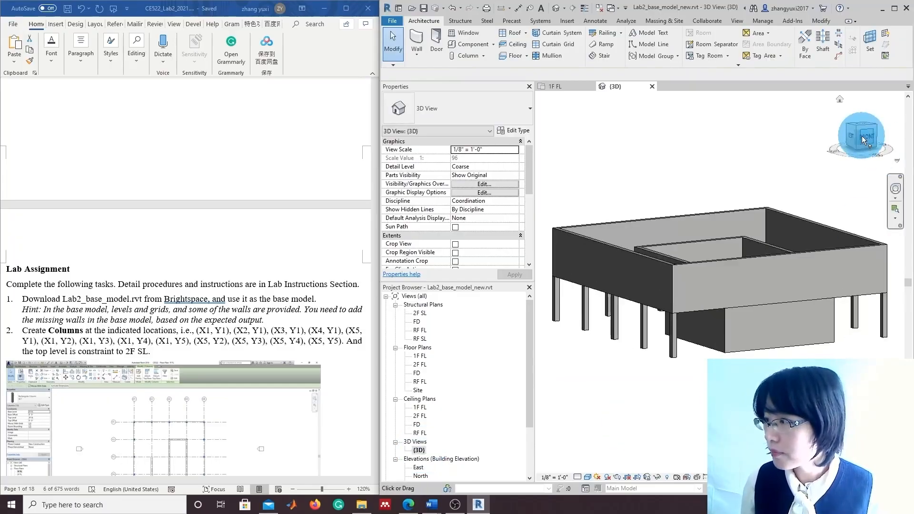
mouse_move(863, 137)
left_mouse_down()
mouse_move(889, 133)
mouse_move(865, 193)
mouse_move(816, 177)
mouse_move(855, 166)
left_mouse_up()
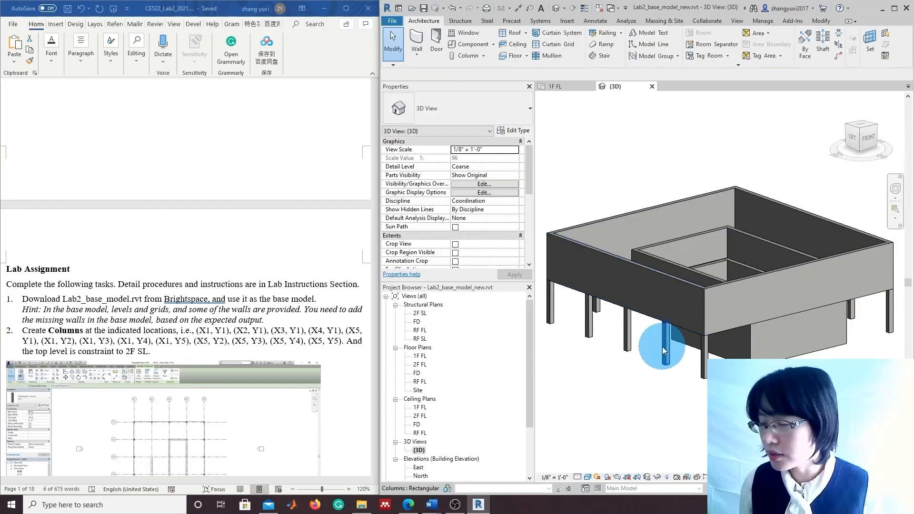
scroll(657, 341, "up", 2)
scroll(662, 339, "up", 2)
mouse_move(865, 142)
left_mouse_down()
mouse_move(861, 133)
mouse_move(864, 150)
left_mouse_up()
scroll(813, 276, "down", 3)
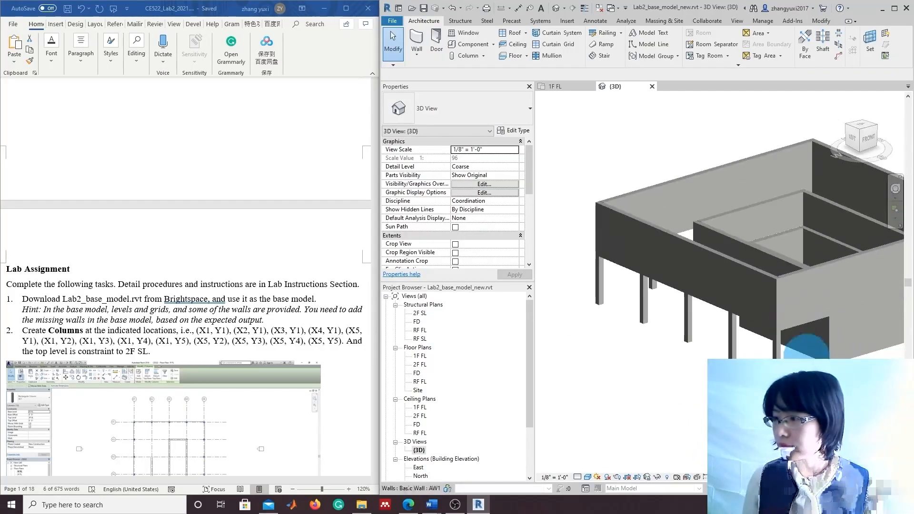
middle_click_drag(808, 352, 752, 364)
scroll(767, 419, "down", 2)
middle_click_drag(767, 419, 751, 415)
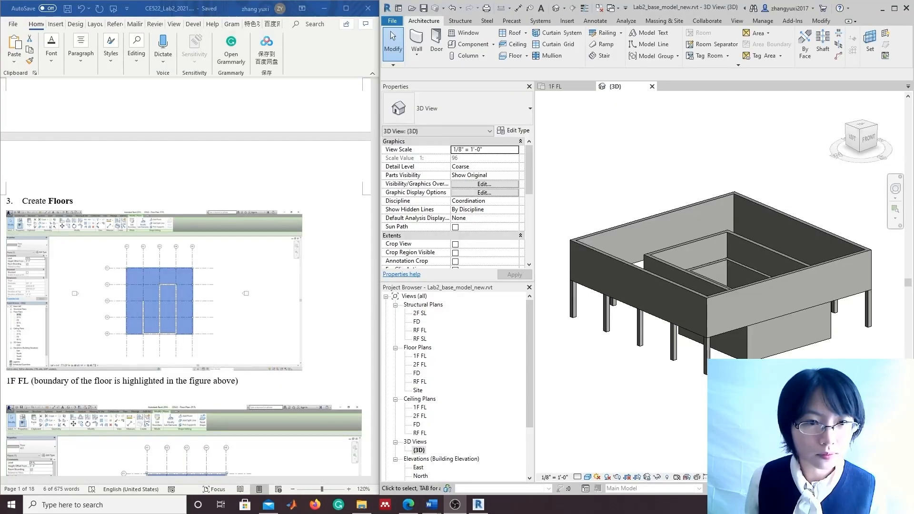
Switch back to the 1F FL floor plan from the Project Browser
scroll(270, 373, "up", 4)
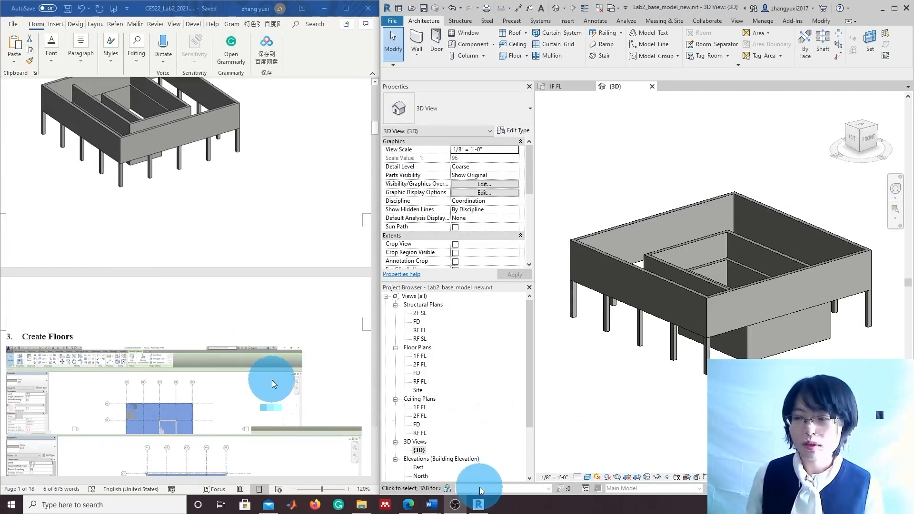
scroll(273, 392, "down", 3)
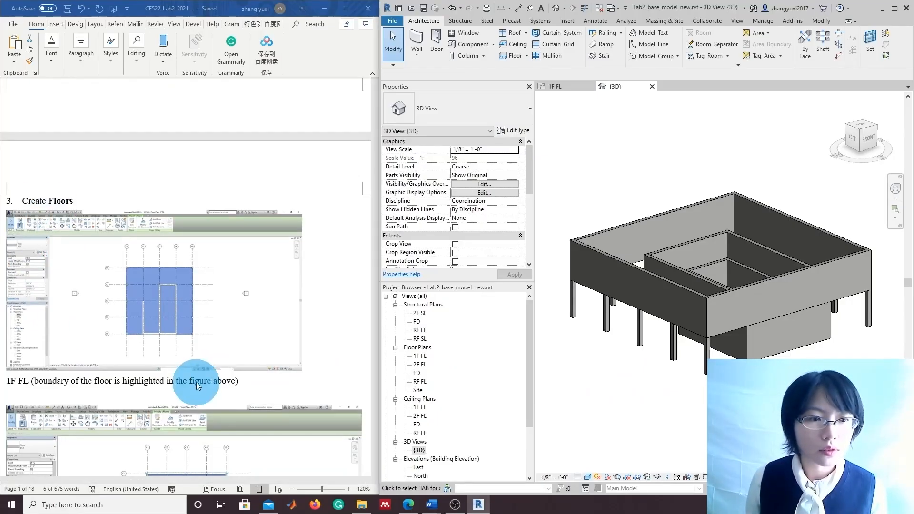
scroll(196, 381, "down", 1)
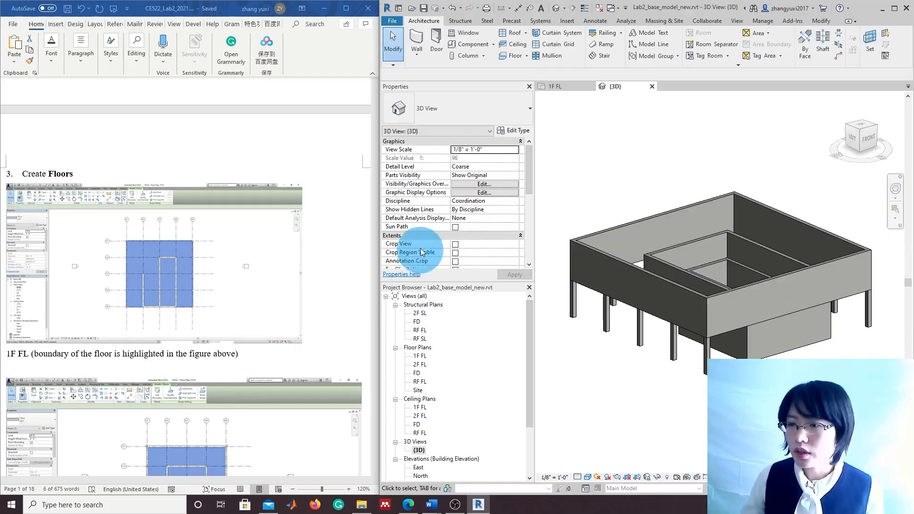
double_click(420, 355)
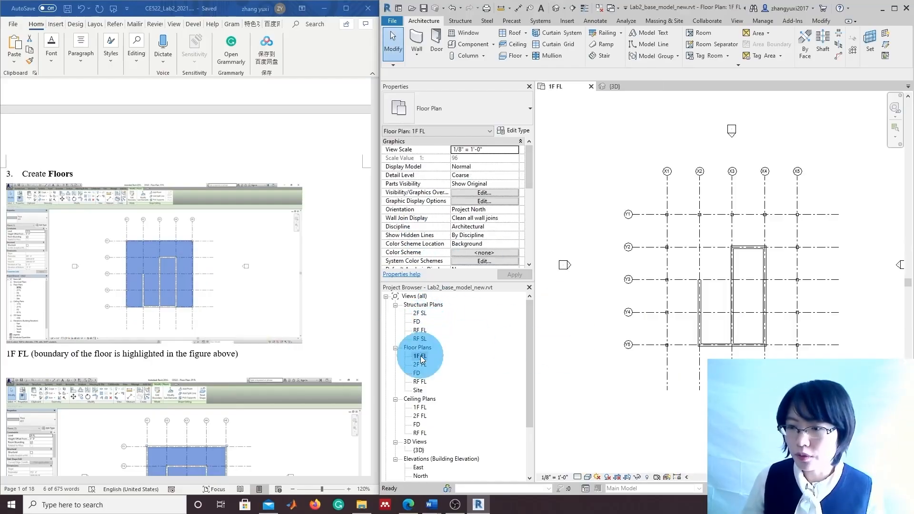
Create the AS1 floor as a rectangle from the X1/Y1 column to the opposite corner column
left_click(522, 59)
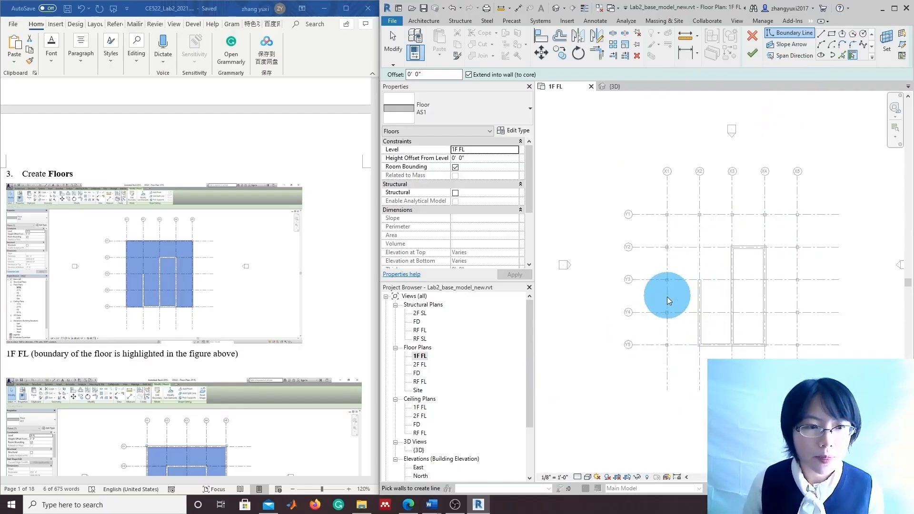
key("Escape")
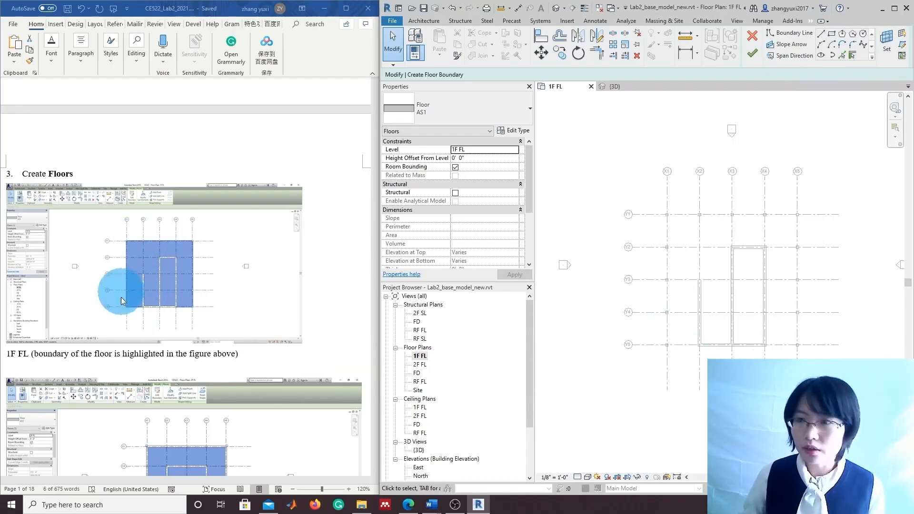
left_click(794, 32)
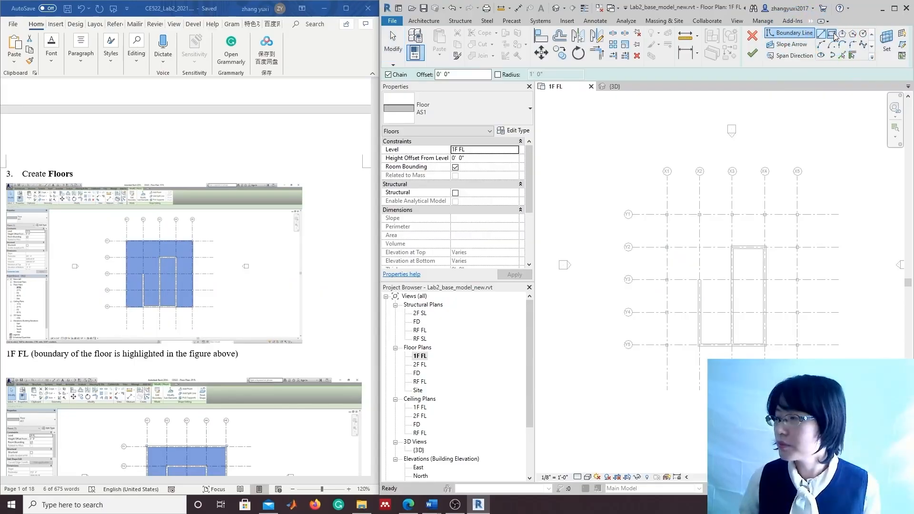
left_click(831, 33)
scroll(706, 302, "up", 3)
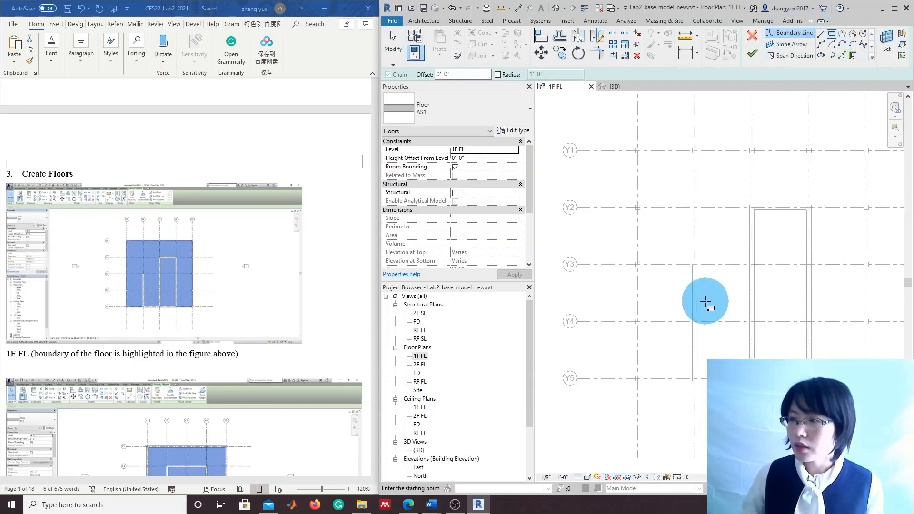
left_click(634, 148)
middle_click_drag(847, 366, 772, 340)
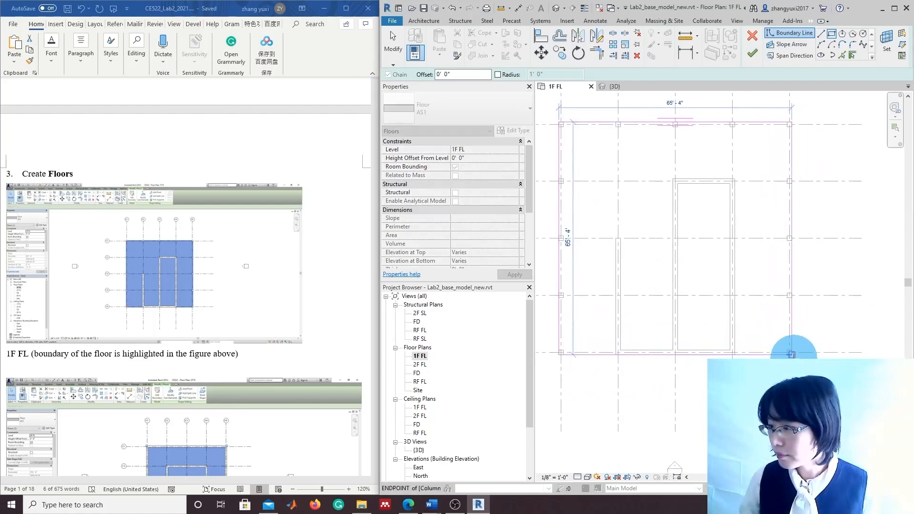
left_click(792, 355)
scroll(786, 366, "down", 2)
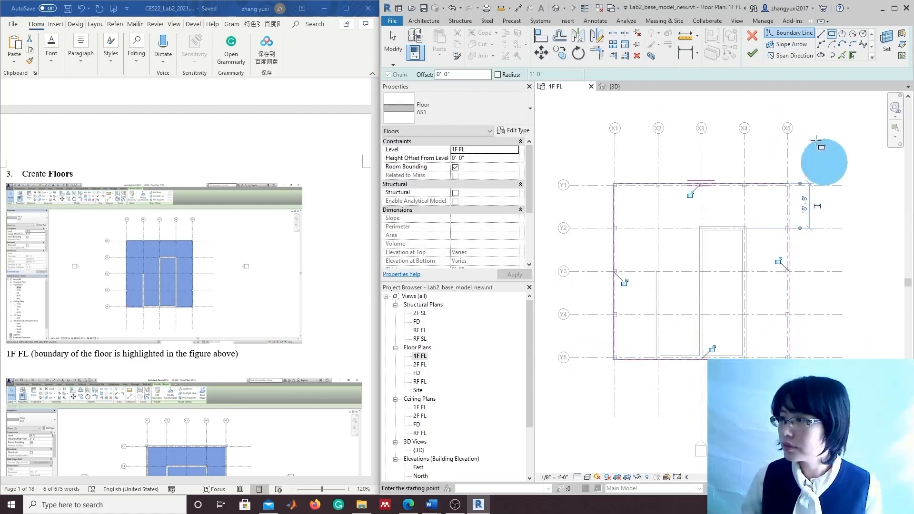
left_click(752, 53)
Open the 2F FL floor plan and clear the 1F floor selection
scroll(742, 361, "down", 1)
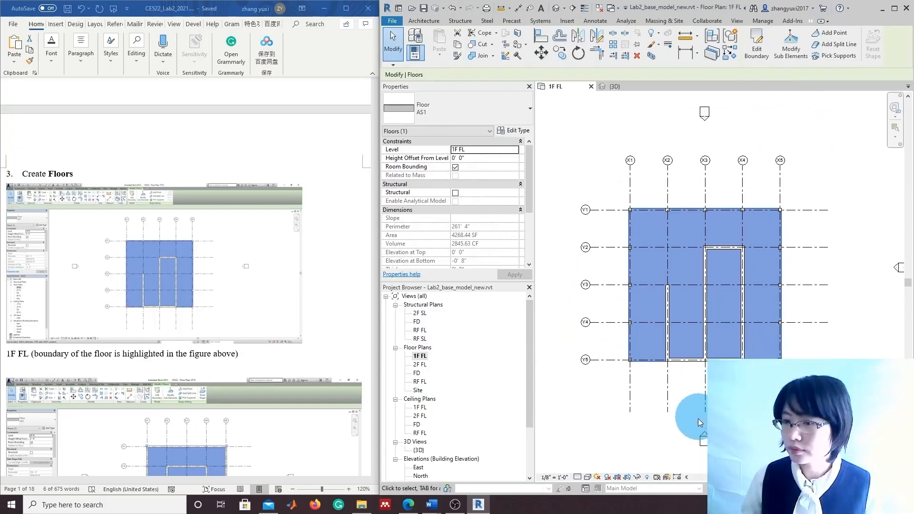
middle_click_drag(700, 422, 702, 399)
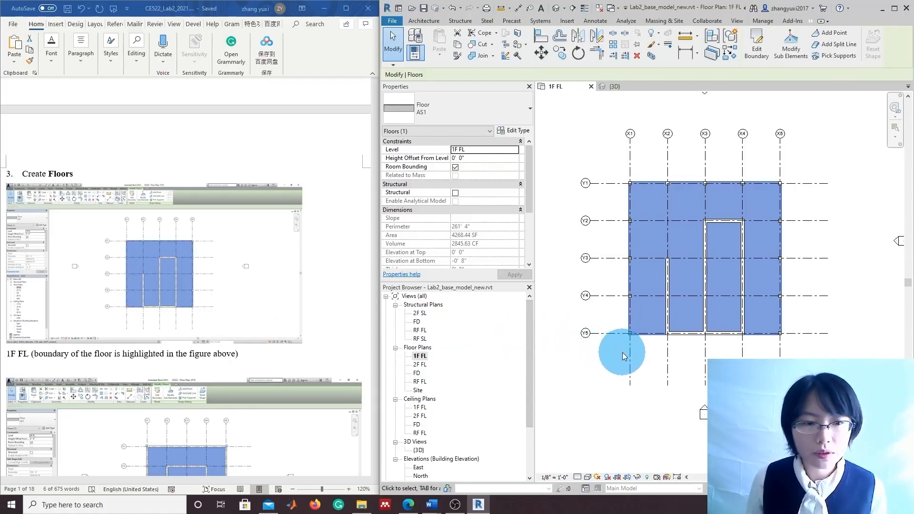
double_click(421, 365)
scroll(228, 403, "down", 4)
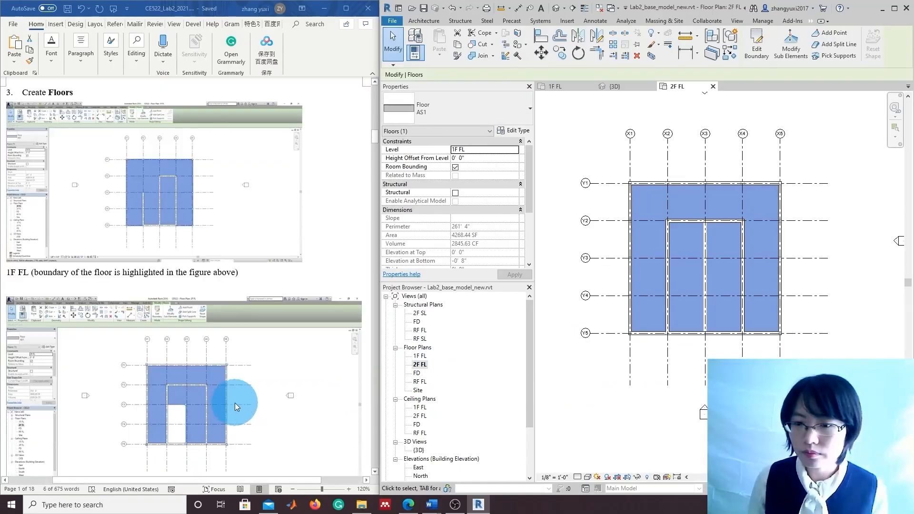
left_click(639, 437)
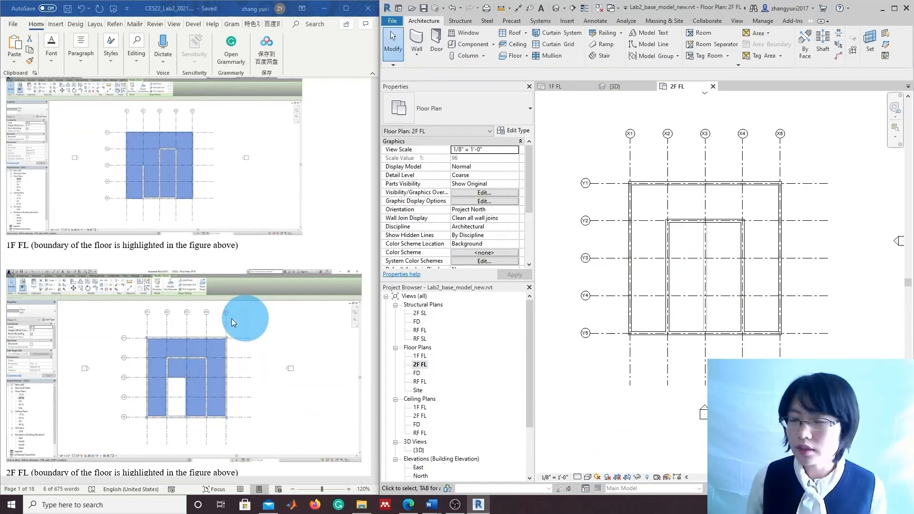
Start a 2F floor boundary at X1/Y1, running down the west wall and up the opening's left side
left_click(515, 59)
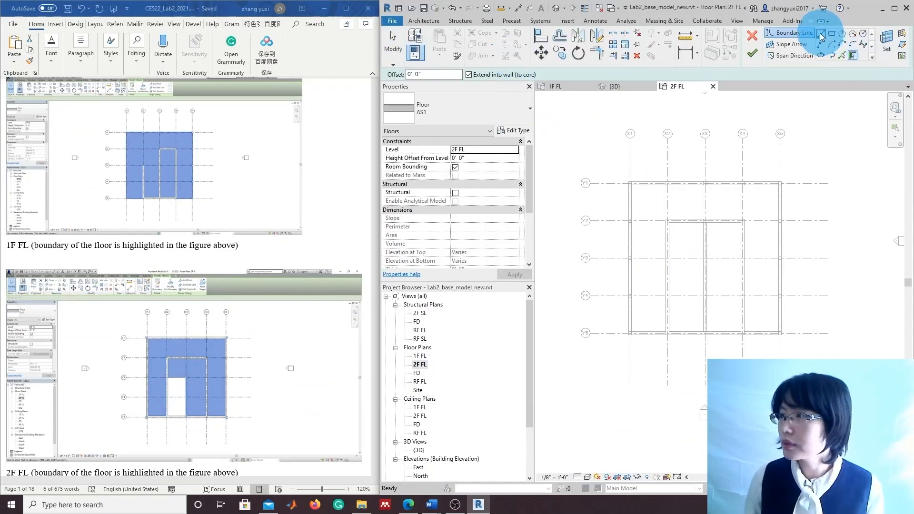
left_click(821, 33)
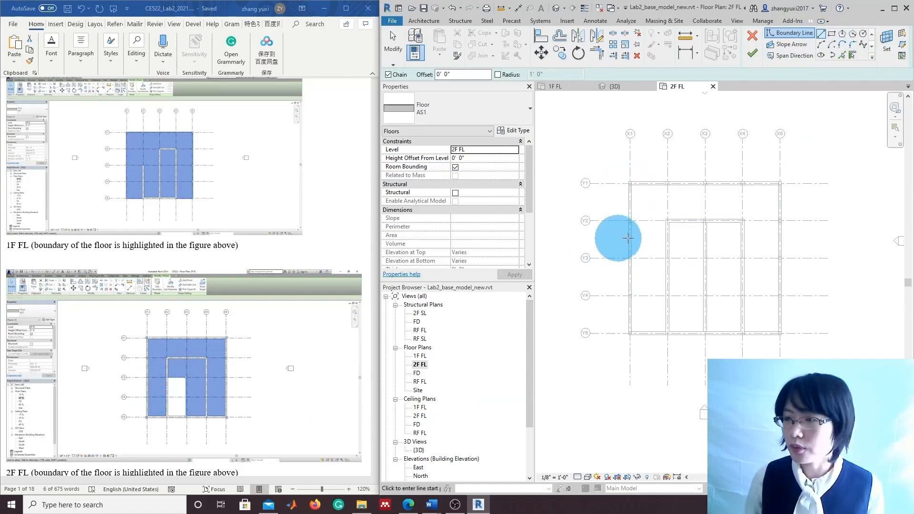
scroll(629, 200, "up", 5)
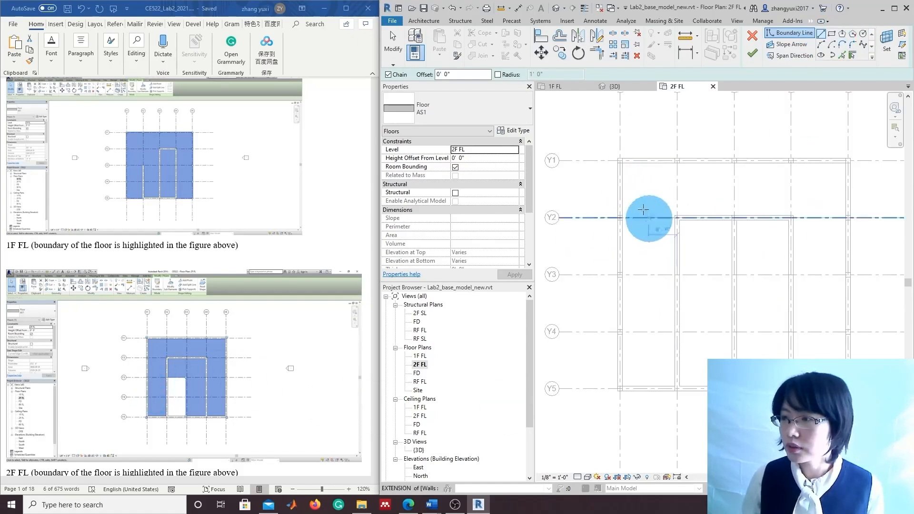
left_click(616, 151)
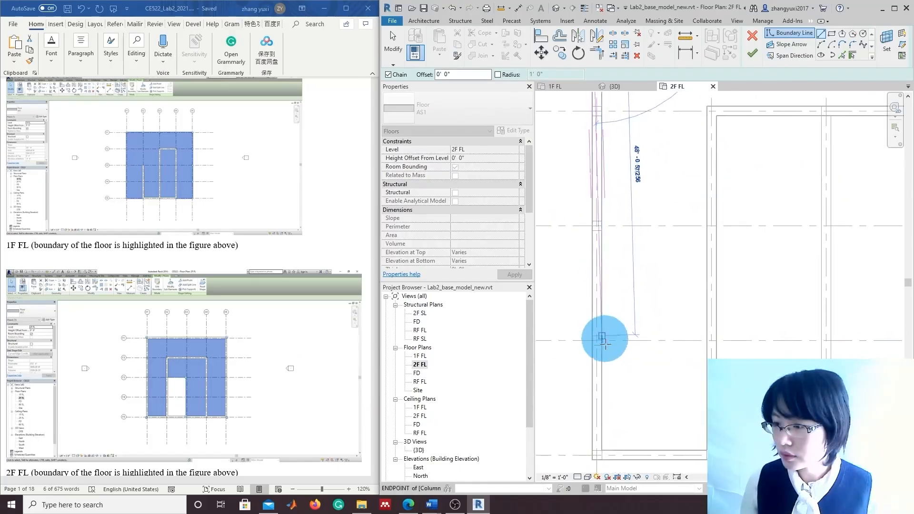
scroll(605, 340, "down", 2)
left_click(598, 428)
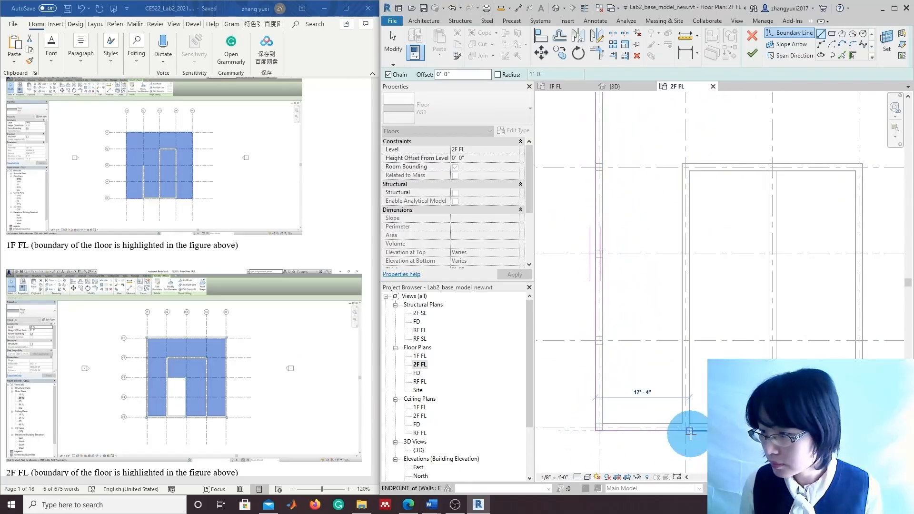
left_click(690, 431)
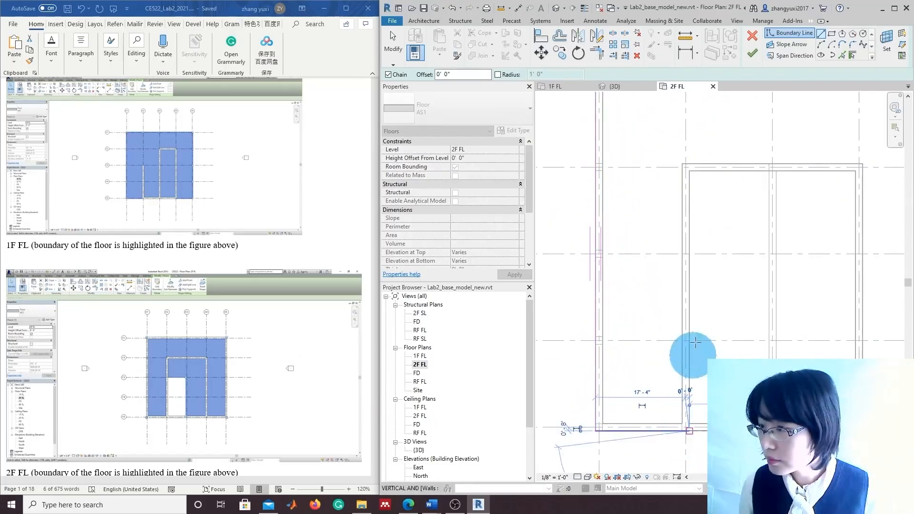
left_click(699, 253)
Continue the boundary across the opening and around the bottom and east walls, closing at X1/Y1
left_click(766, 255)
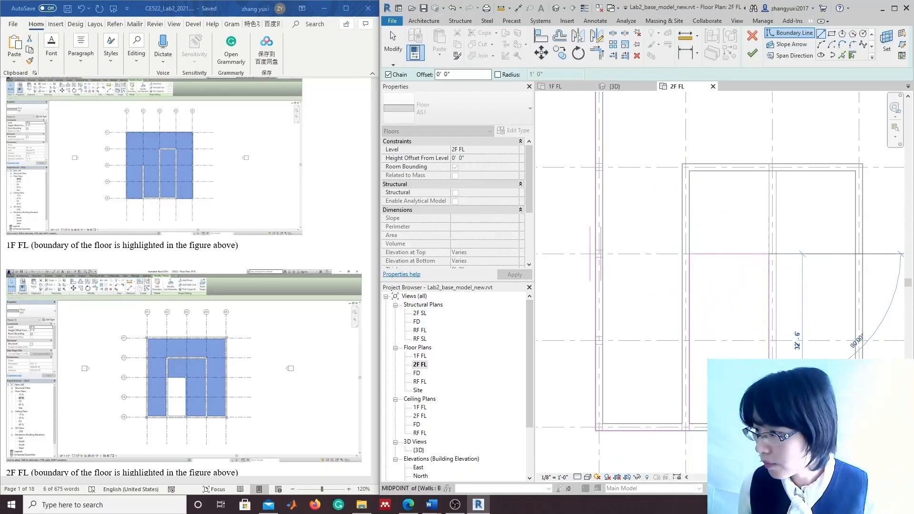
left_click(769, 431)
middle_click_drag(874, 419, 767, 419)
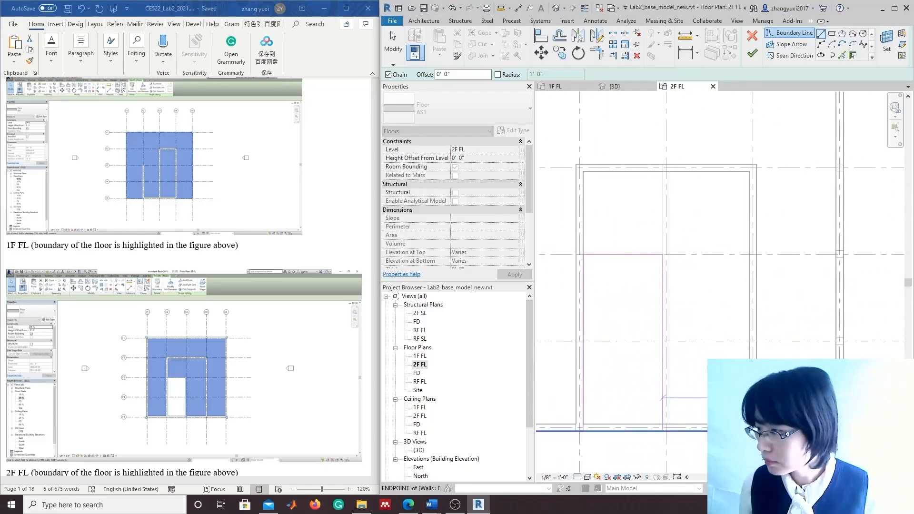
left_click(844, 431)
middle_click_drag(875, 314, 861, 464)
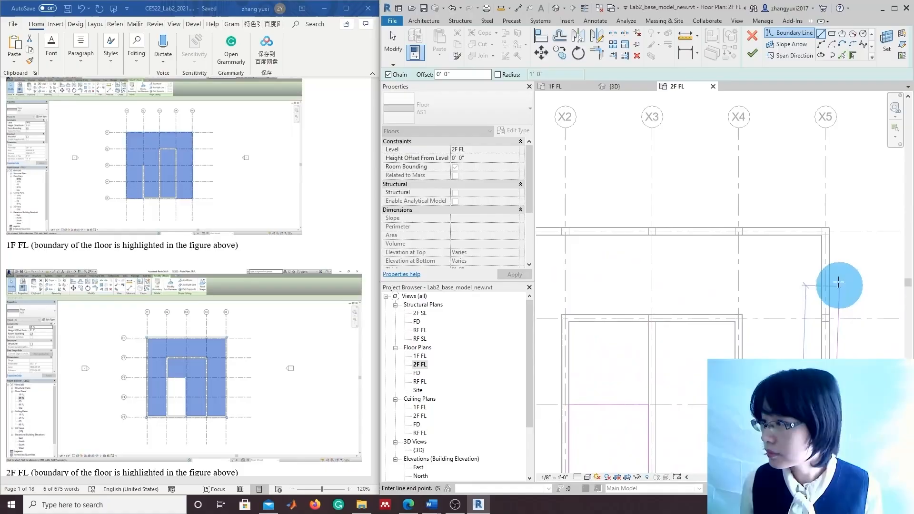
left_click(831, 234)
middle_click_drag(583, 301, 771, 316)
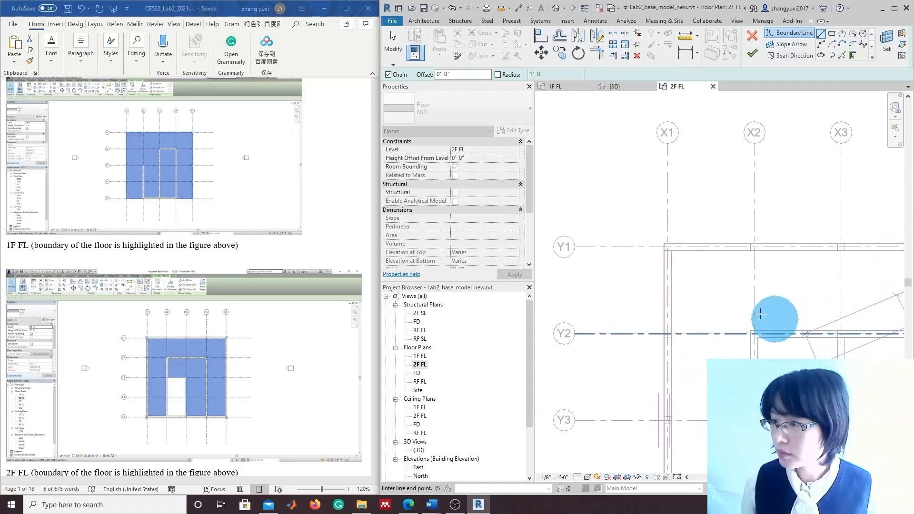
left_click(668, 248)
Finish the 2F floor sketch and re-center the 2F plan
left_click(752, 56)
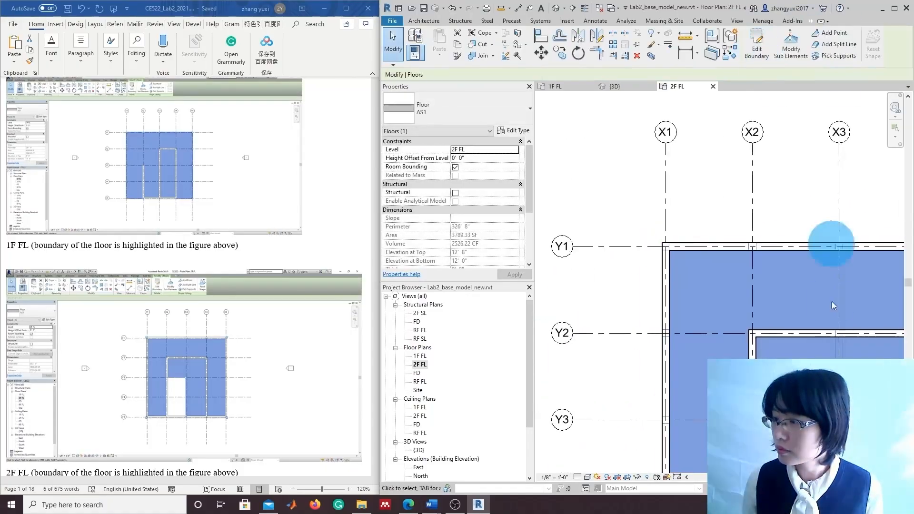
scroll(833, 241, "down", 4)
middle_click_drag(739, 371, 759, 351)
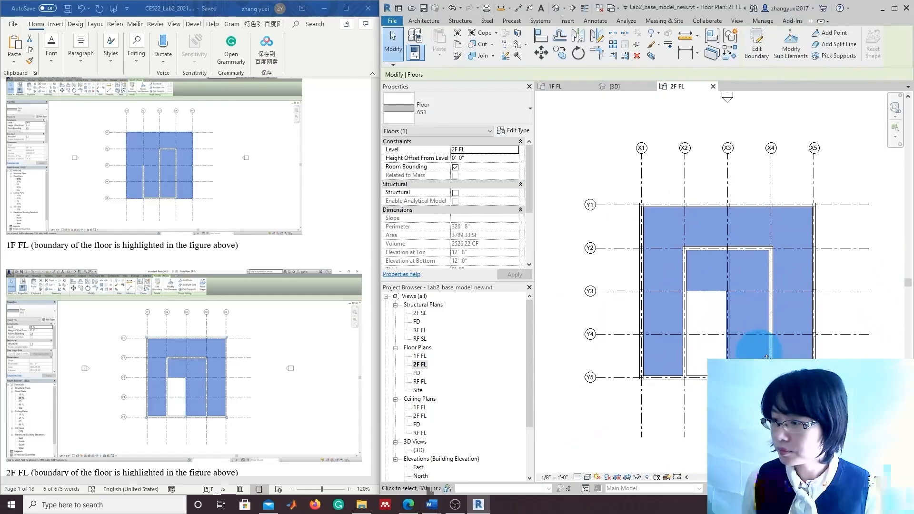
Open the RF FL floor plan and clear the 2F floor selection
double_click(422, 382)
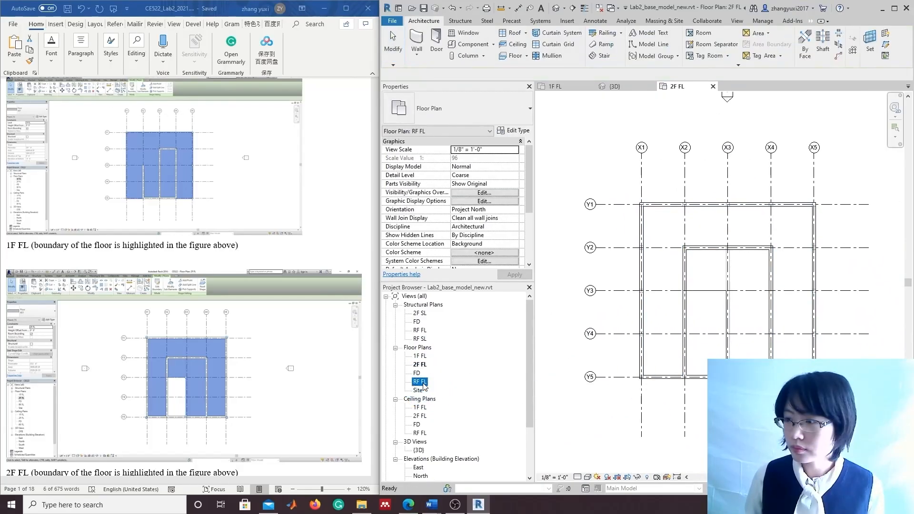
left_click(608, 421)
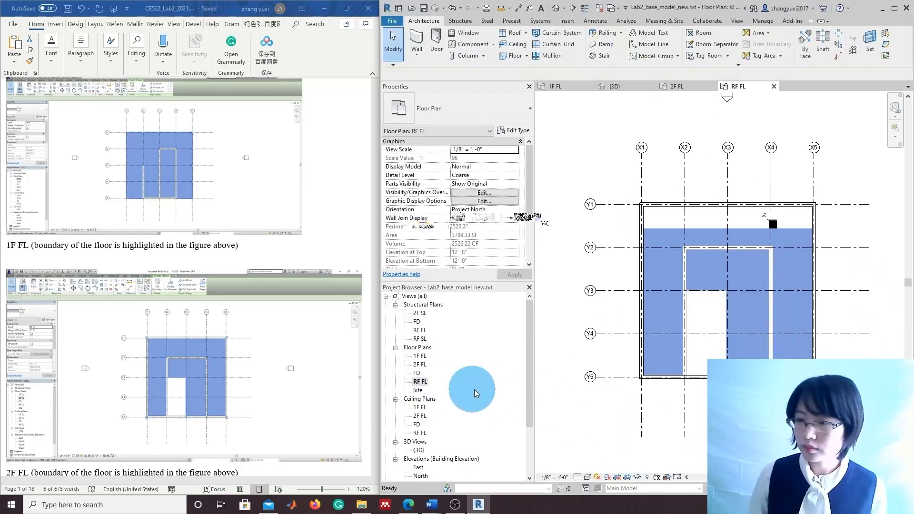
scroll(184, 408, "down", 5)
scroll(187, 410, "down", 6)
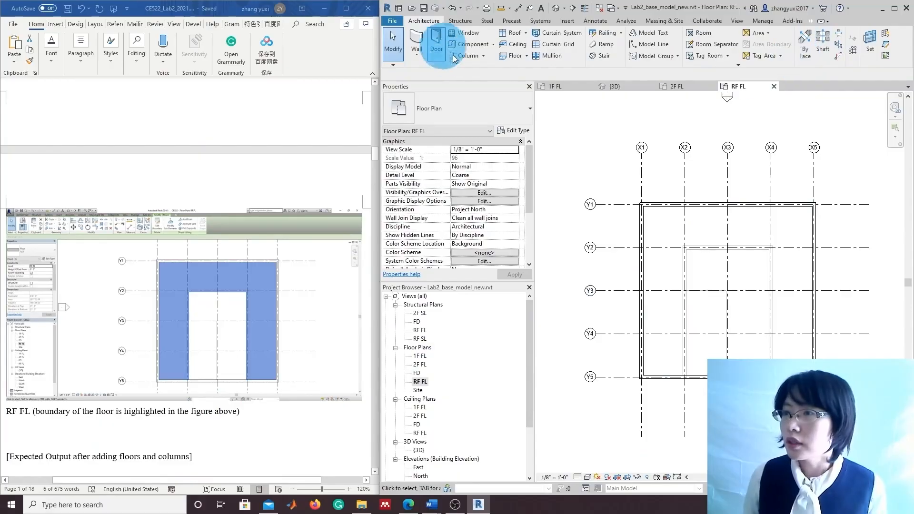
Start an RF FL floor by picking the X1, Y5, X2, Y2, X4, X5, Y1 and bottom walls
left_click(515, 58)
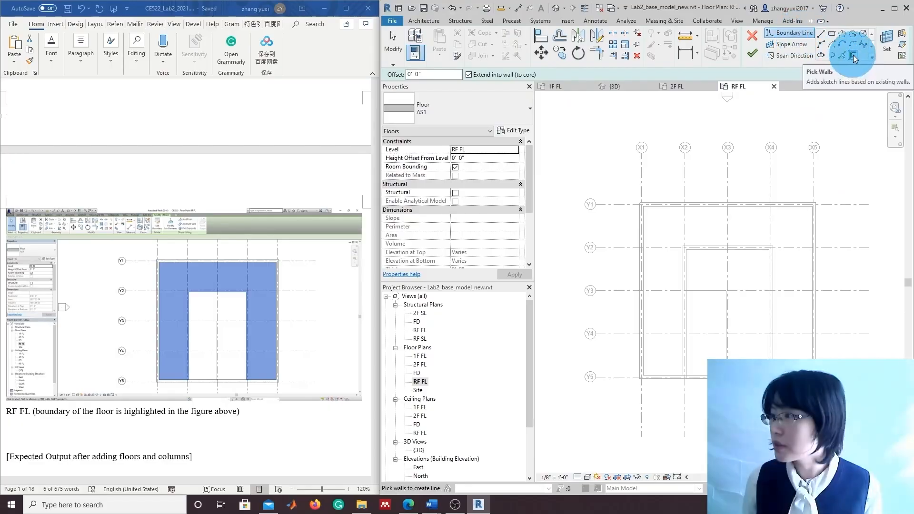
left_click(640, 265)
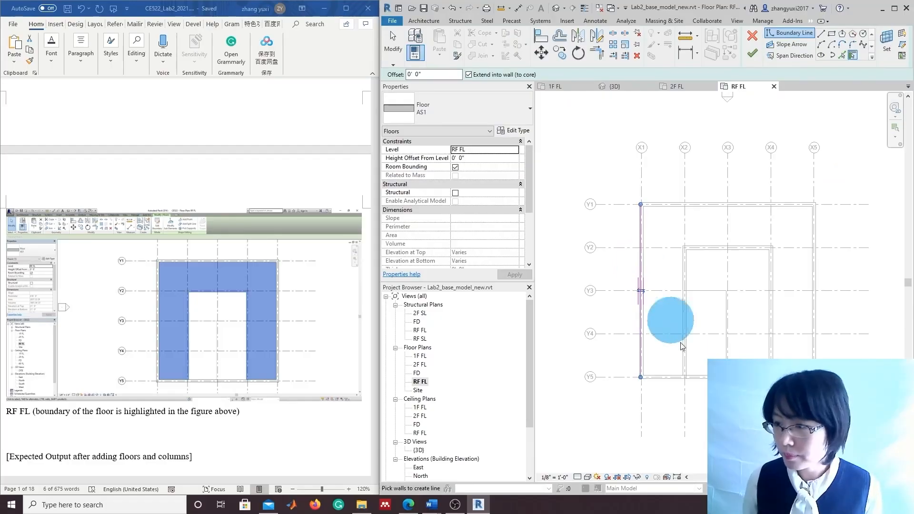
left_click(658, 377)
left_click(682, 349)
left_click(722, 253)
left_click(775, 305)
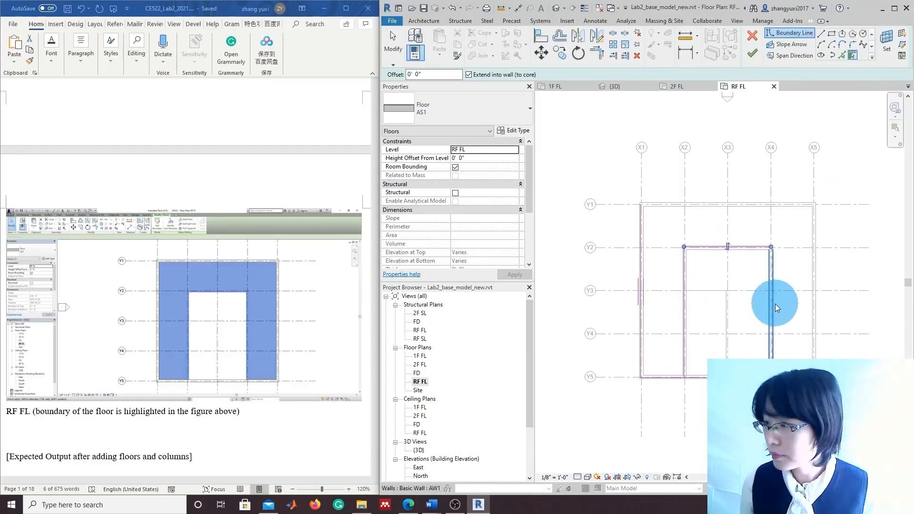
left_click(816, 319)
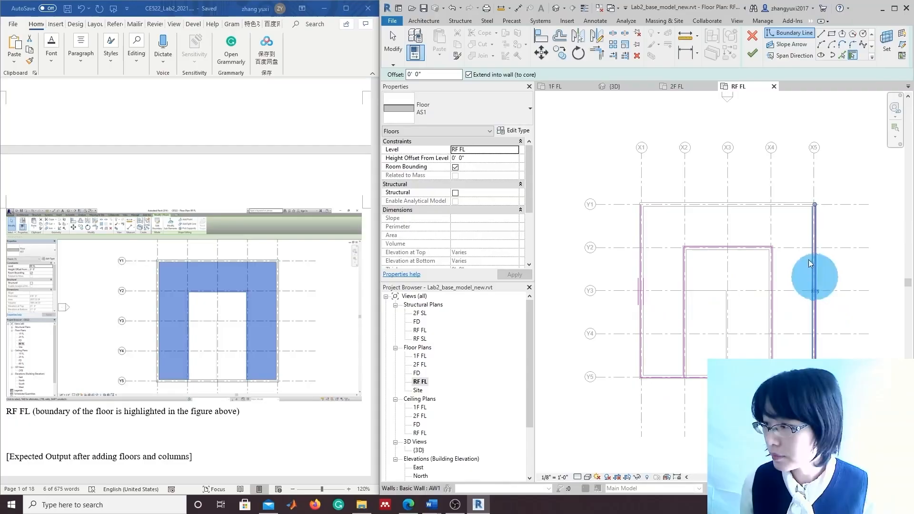
left_click(752, 204)
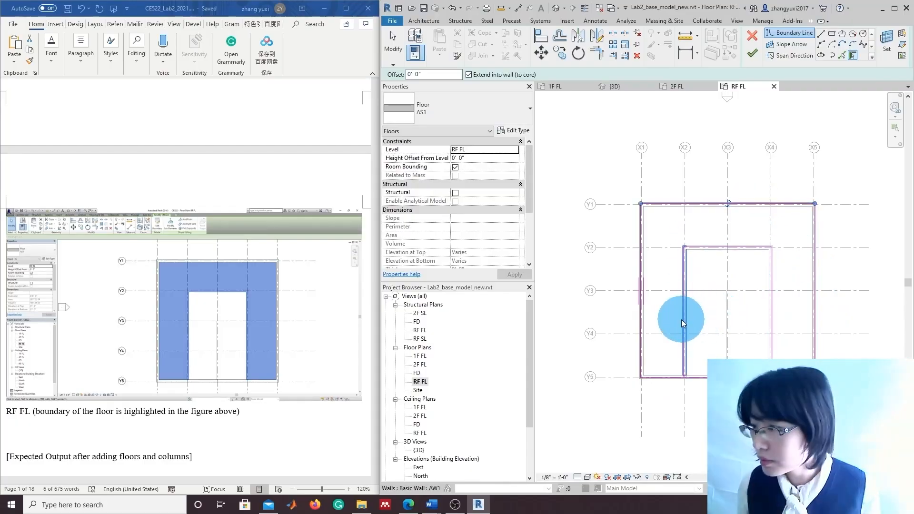
scroll(710, 339, "up", 3)
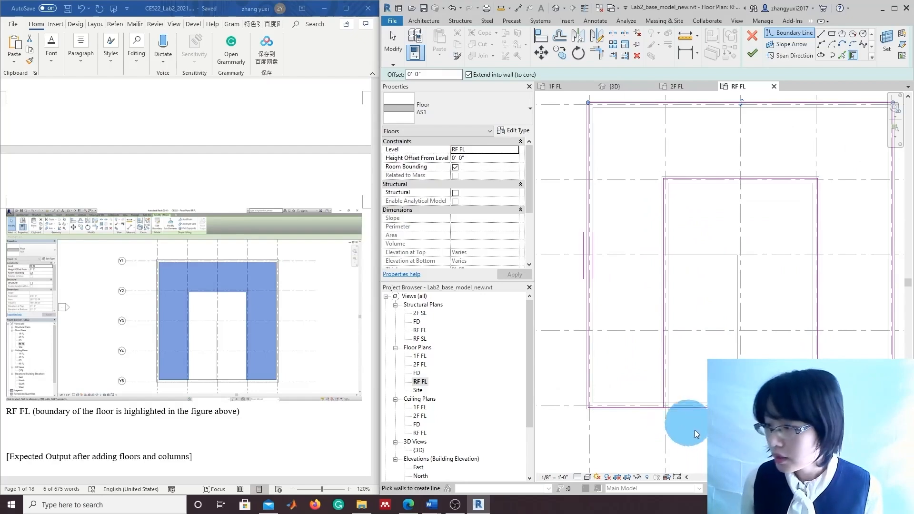
left_click(667, 406)
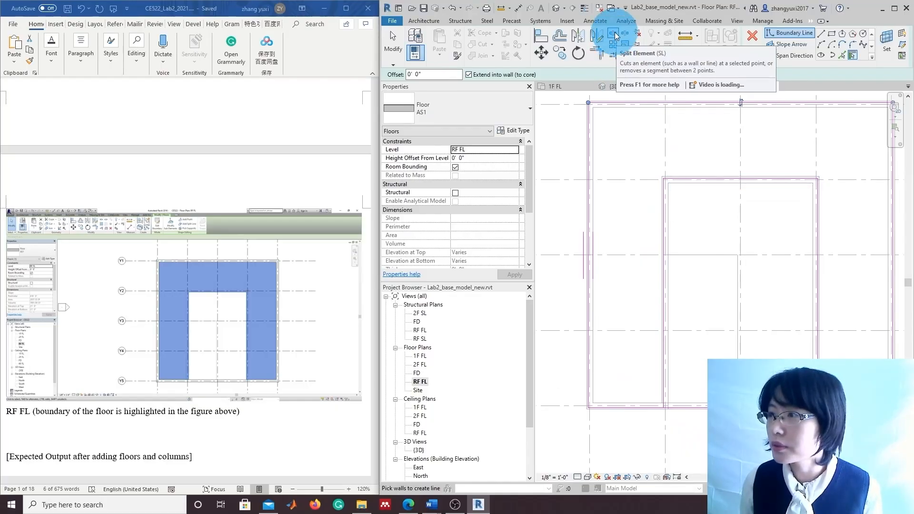
Split the bottom boundary line, delete the segment spanning the opening, and finish the sketch
left_click(616, 36)
left_click(664, 407)
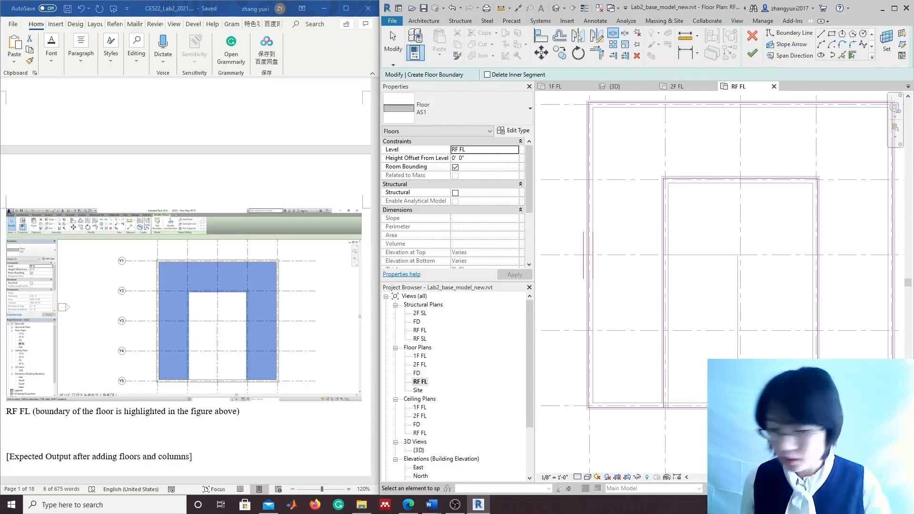
key("Escape")
left_click(715, 408)
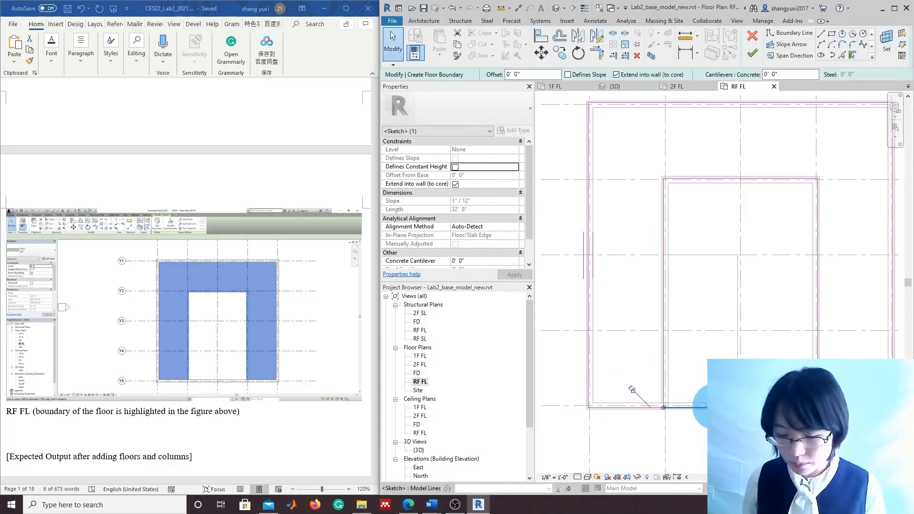
key("Delete")
scroll(729, 428, "down", 1)
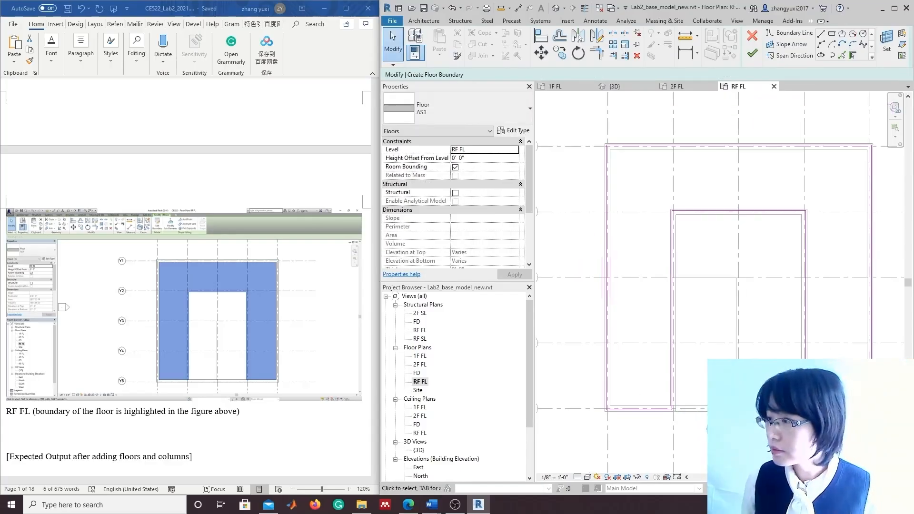
scroll(739, 302, "down", 3)
left_click(768, 74)
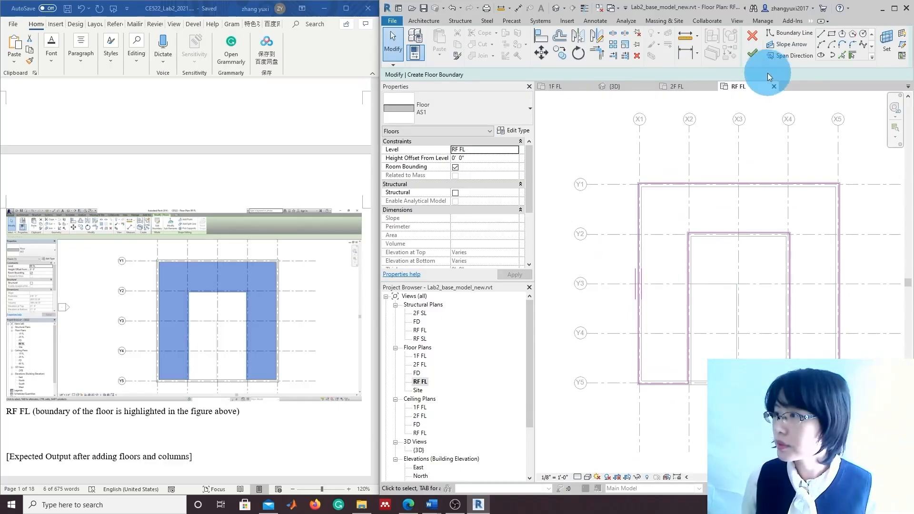
left_click(752, 53)
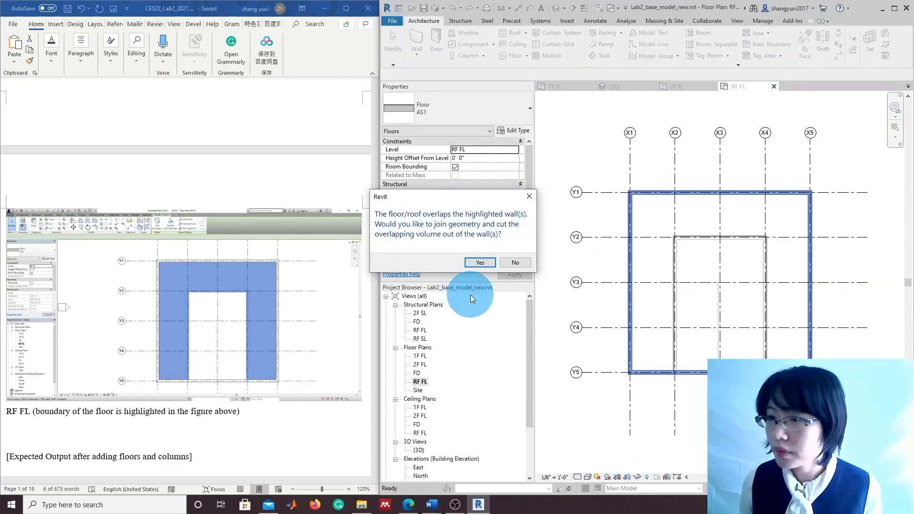
Move the join prompt aside and accept joining the RF floor with the overlapping walls
left_click_drag(476, 192, 658, 253)
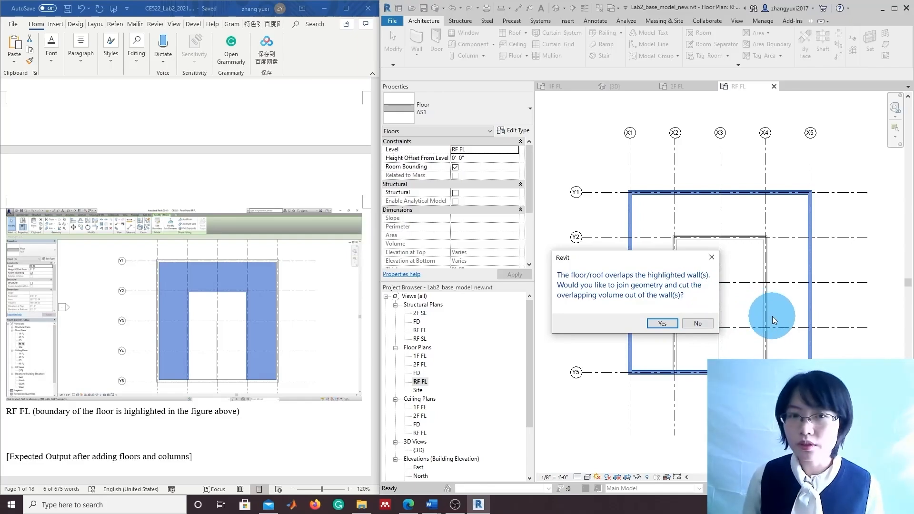
left_click(675, 322)
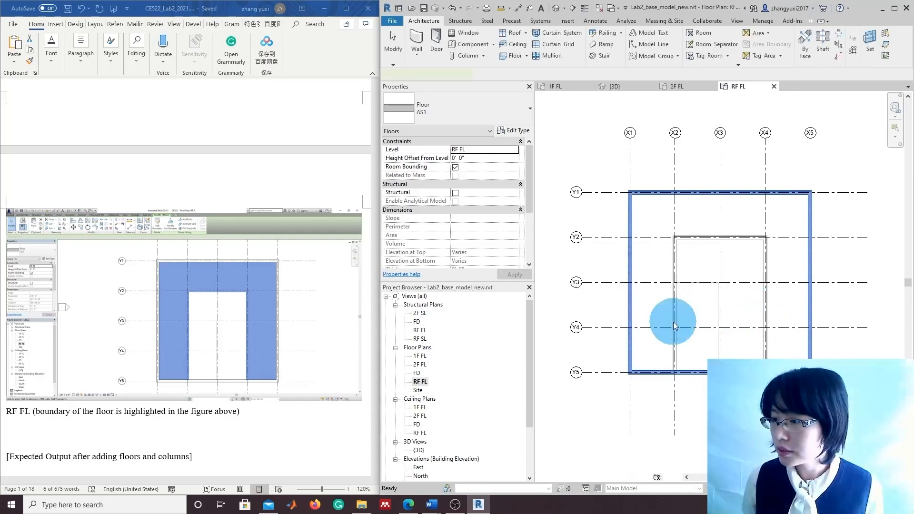
Deselect the new floor and open the {3D} view from the Project Browser
left_click(701, 408)
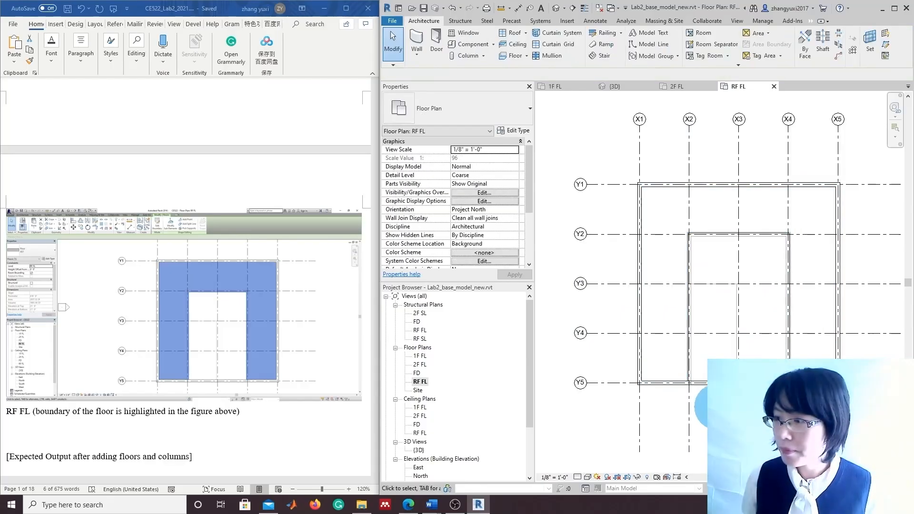
scroll(705, 411, "down", 1)
scroll(244, 430, "down", 5)
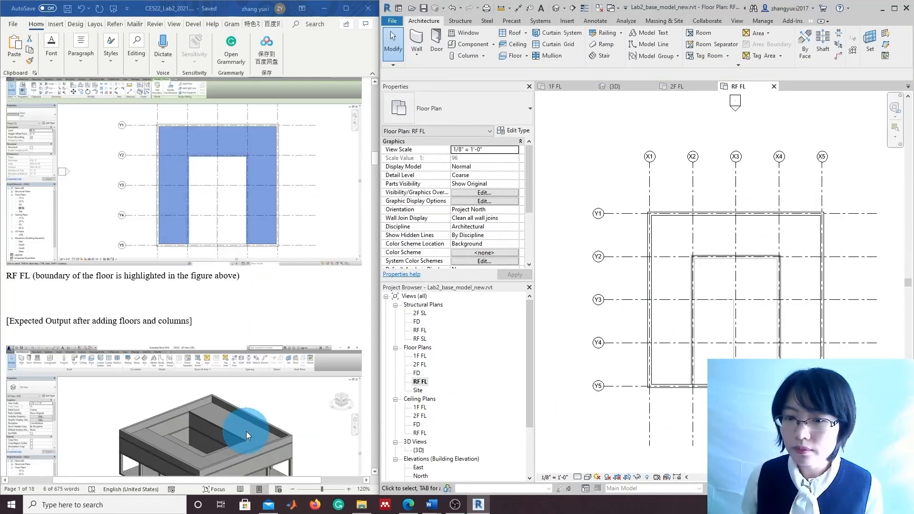
scroll(246, 433, "down", 1)
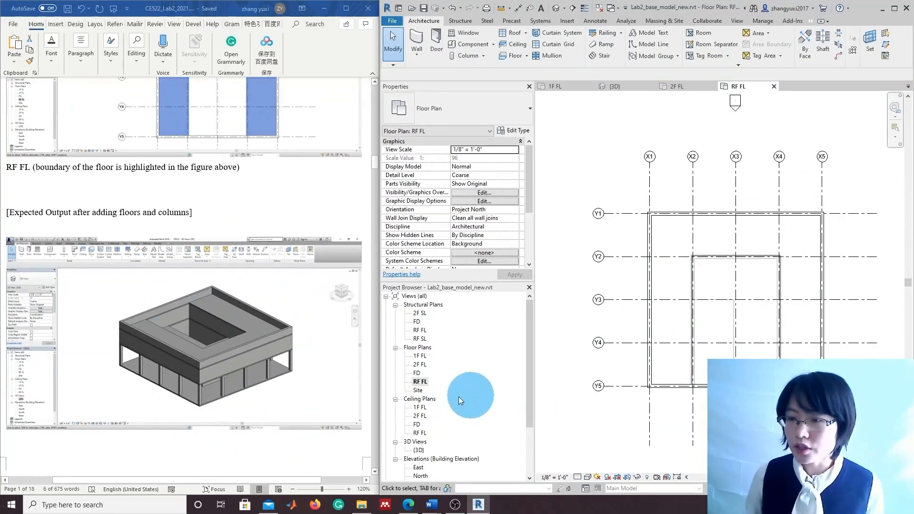
double_click(419, 450)
Orbit the model to front, front-right and top-front views to inspect the new floor
left_click(587, 428)
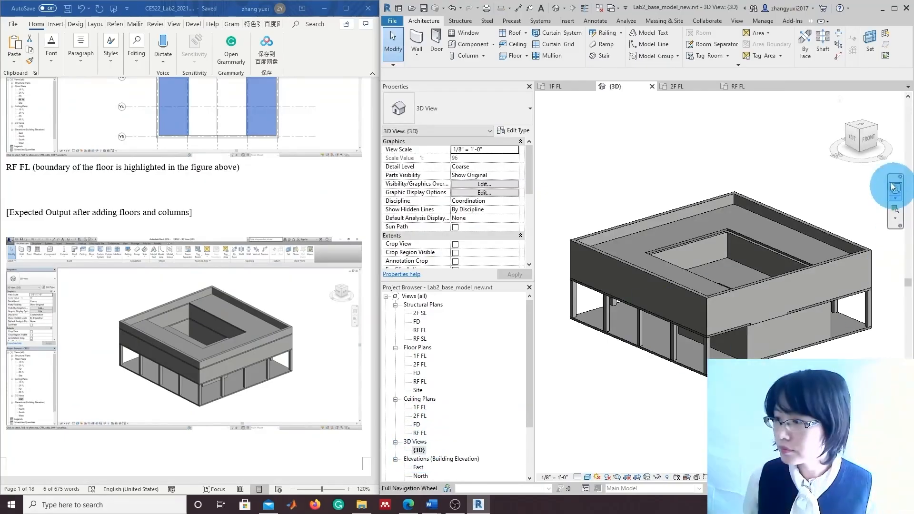
left_click(865, 138)
left_click_drag(825, 145, 779, 139)
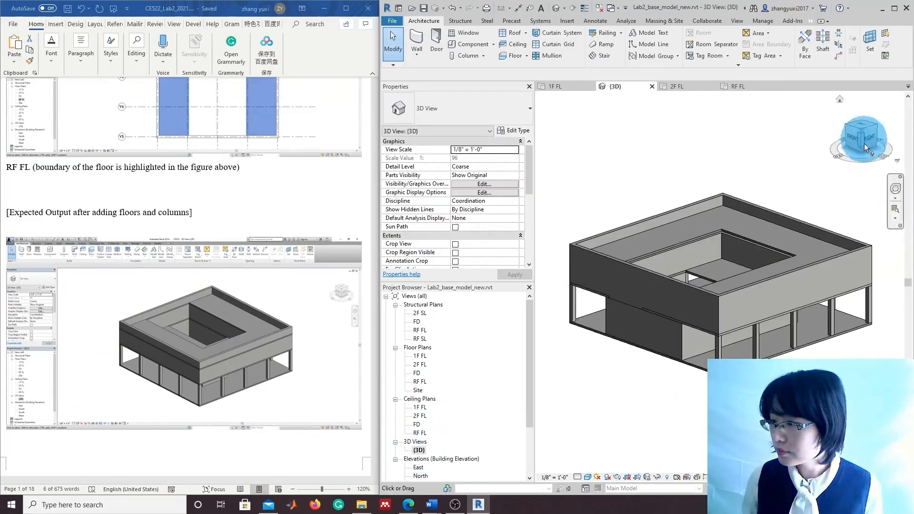
scroll(668, 375, "up", 2)
left_click_drag(845, 140, 898, 148)
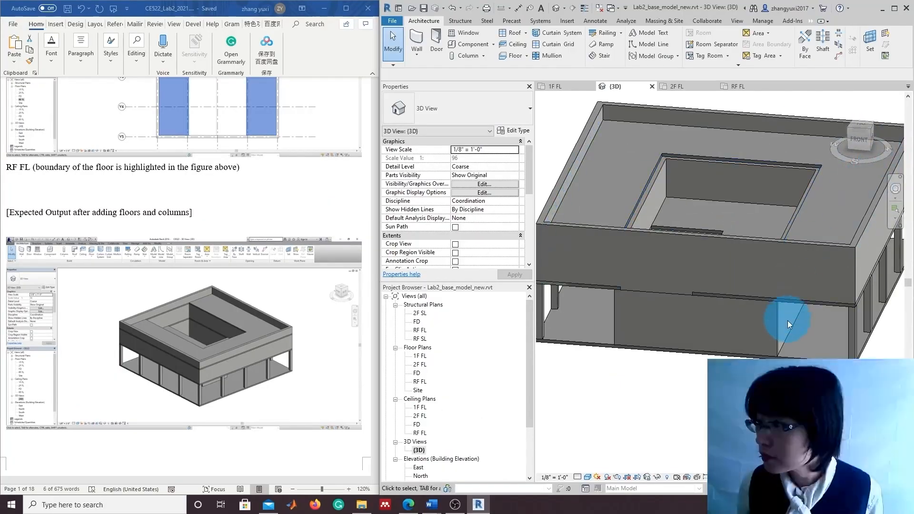
scroll(784, 339, "down", 1)
scroll(776, 351, "down", 1)
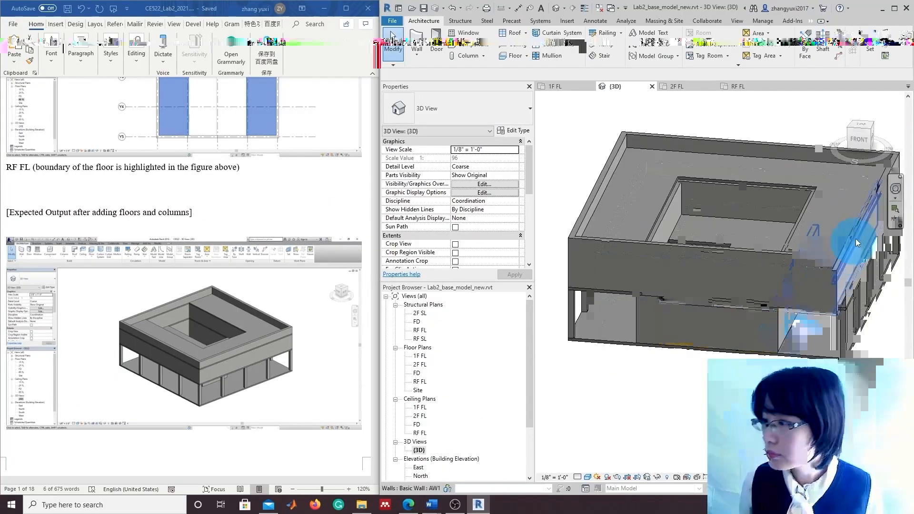
left_click(859, 136)
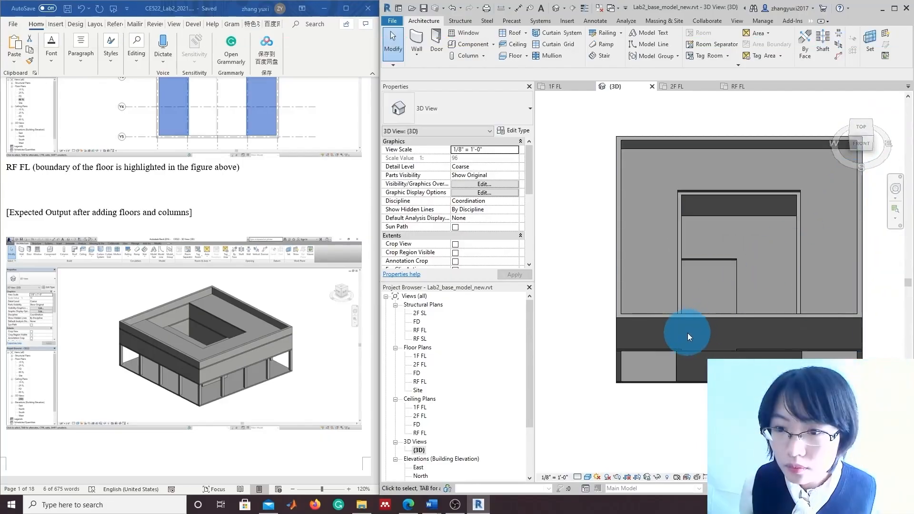
scroll(505, 375, "down", 1)
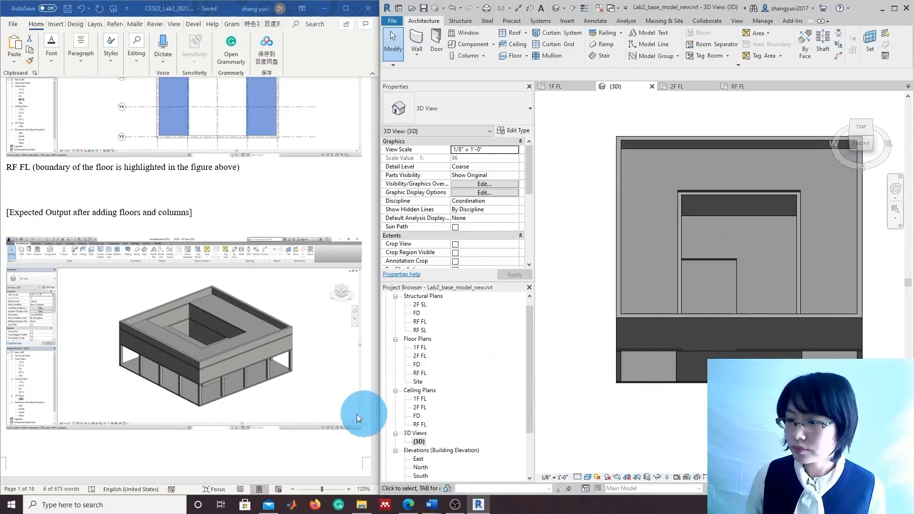
Scroll the lab brief to section 4, Create a Stair and a Ramp, and its stair properties figure
scroll(173, 397, "down", 5)
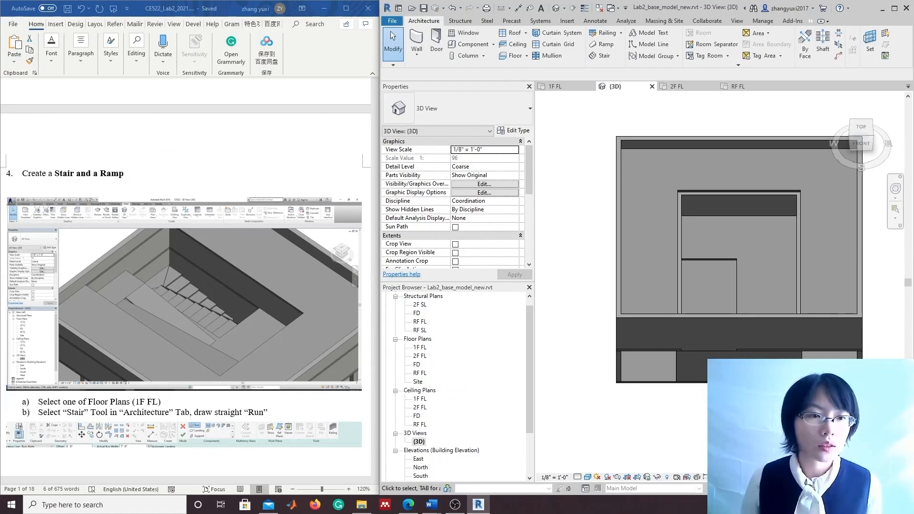
left_click(604, 430)
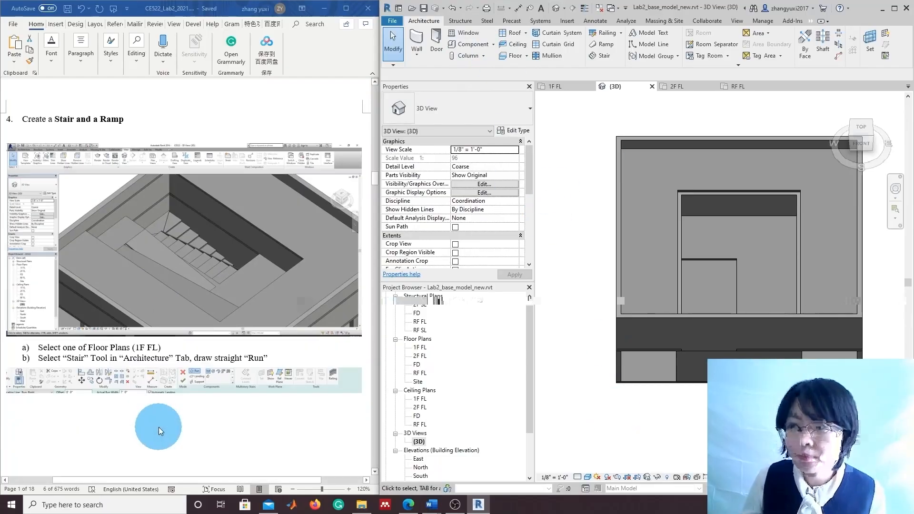
scroll(164, 414, "down", 6)
scroll(164, 419, "down", 8)
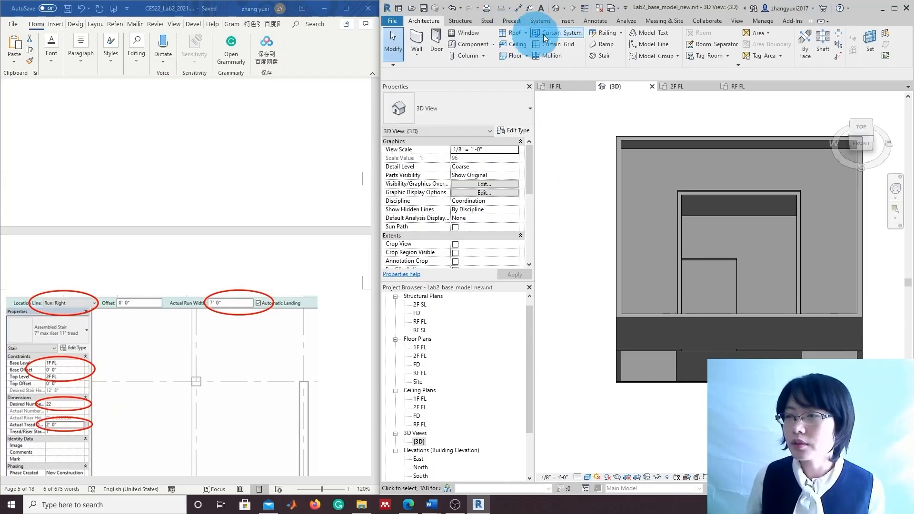
Start a stair on the 1F FL plan with base level 1F FL and top level 2F FL
left_click(603, 56)
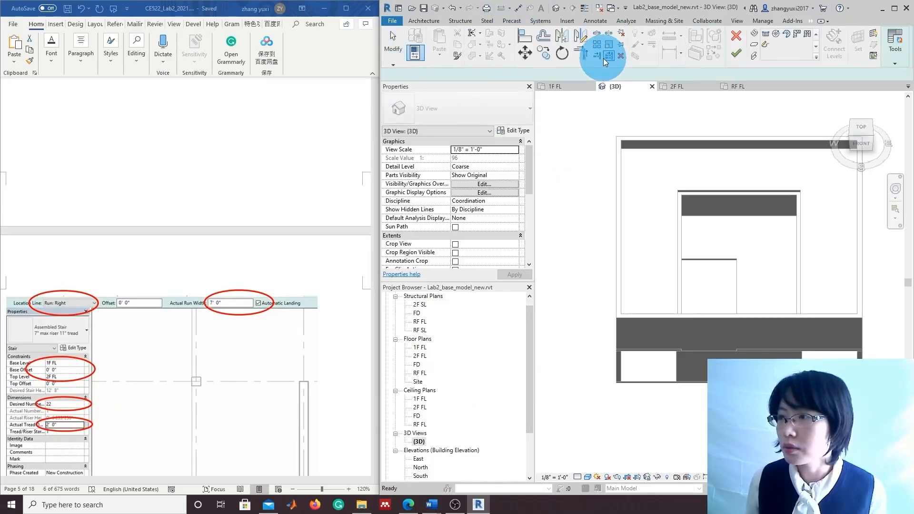
double_click(420, 348)
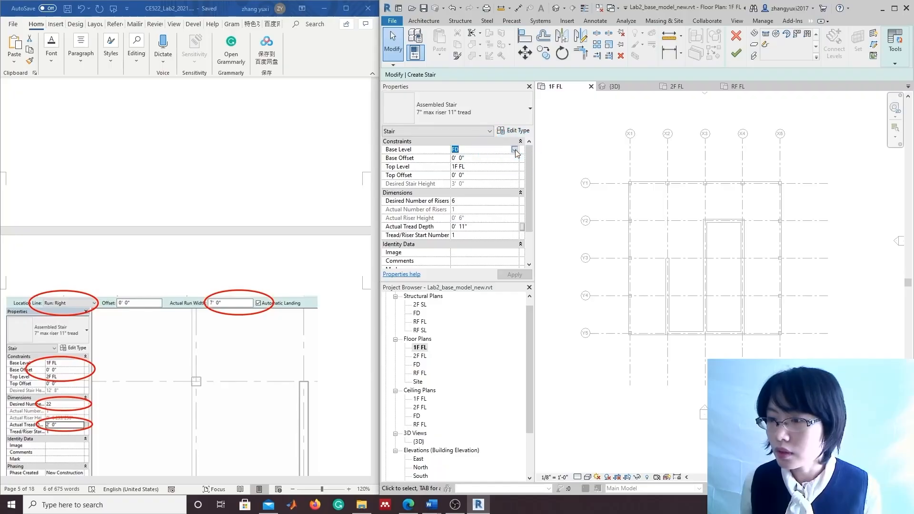
left_click(516, 151)
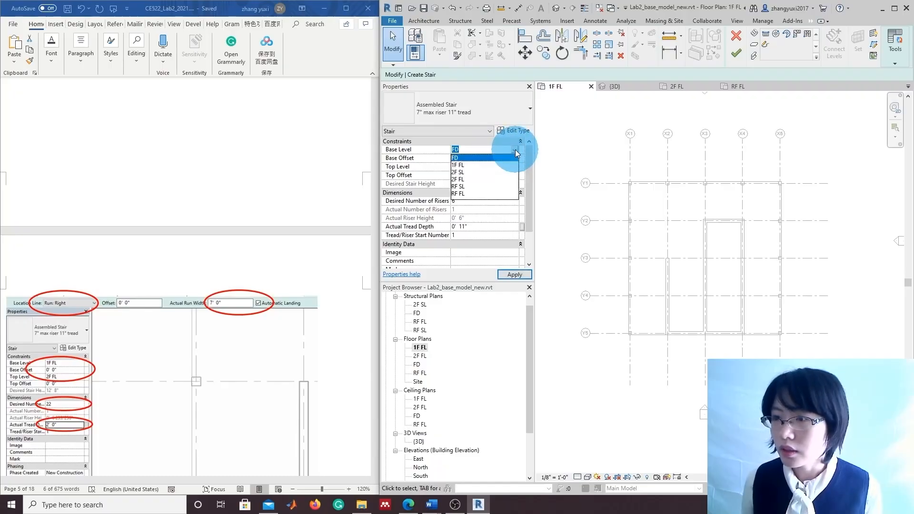
left_click(463, 165)
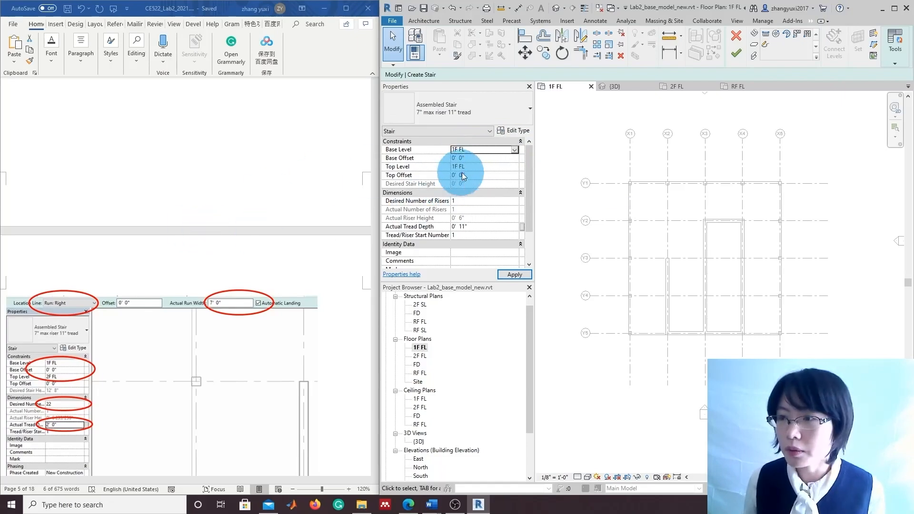
left_click(471, 168)
left_click(515, 167)
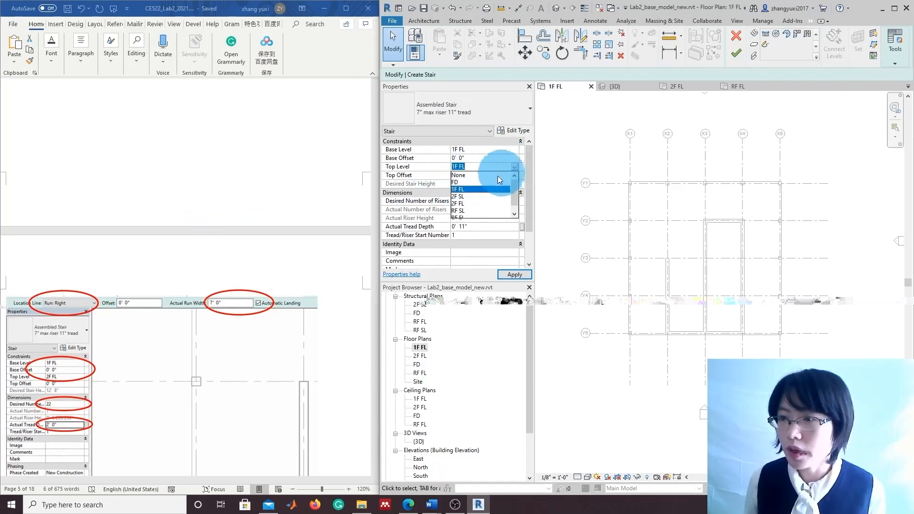
left_click(466, 187)
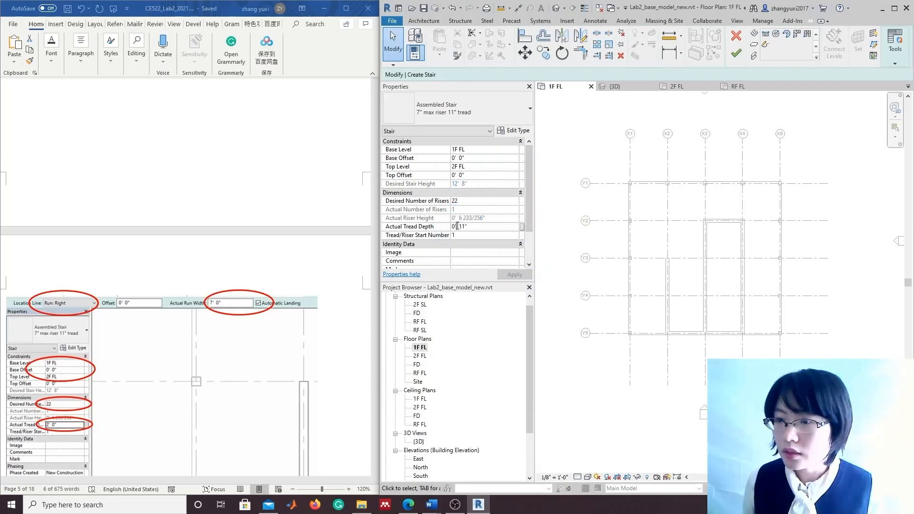
Set the stair's actual tread depth to 2' 0" and check 22 desired risers
left_click(396, 228)
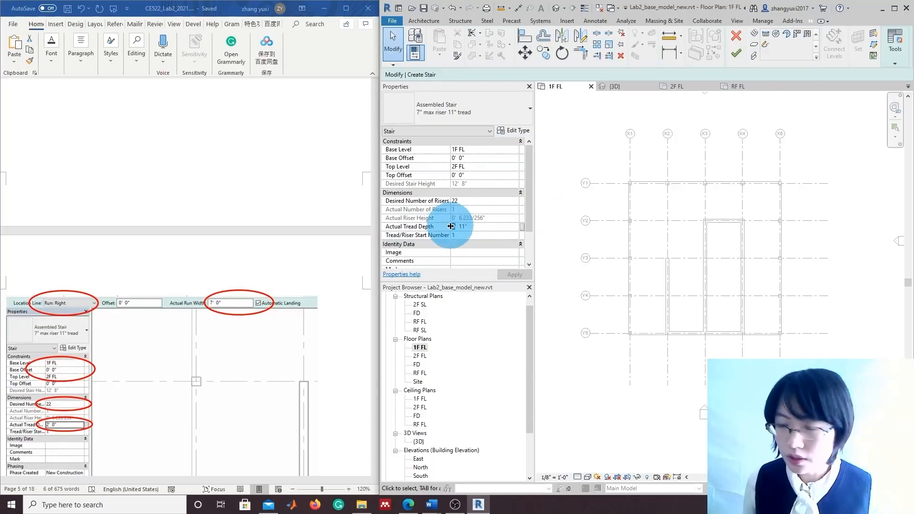
type("2")
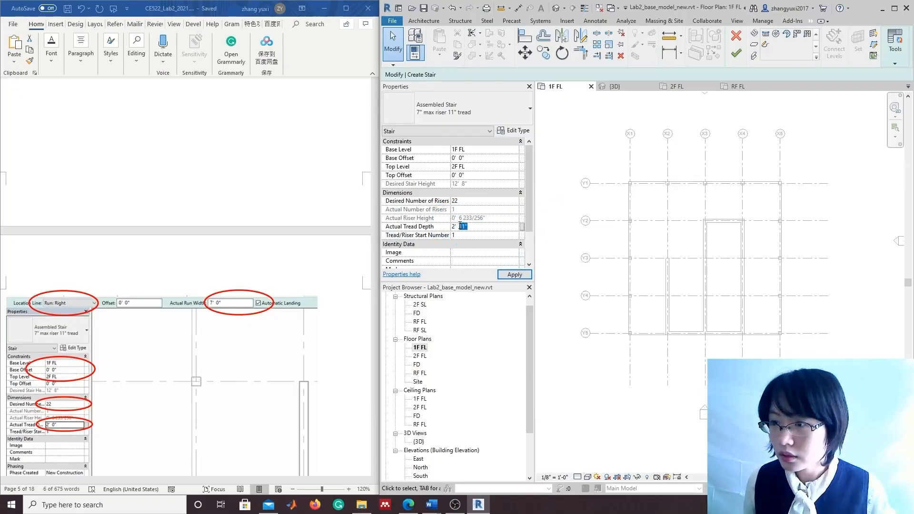
left_click(459, 227)
key("BackSpace")
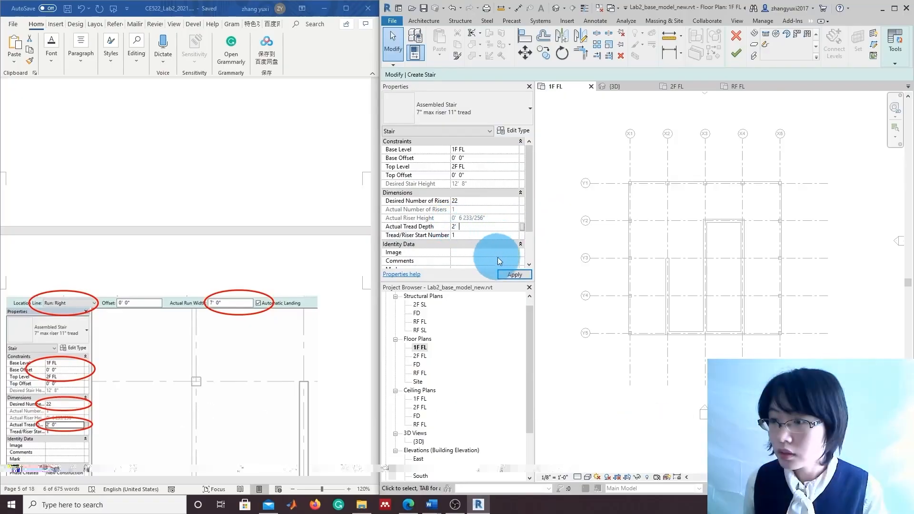
left_click(514, 274)
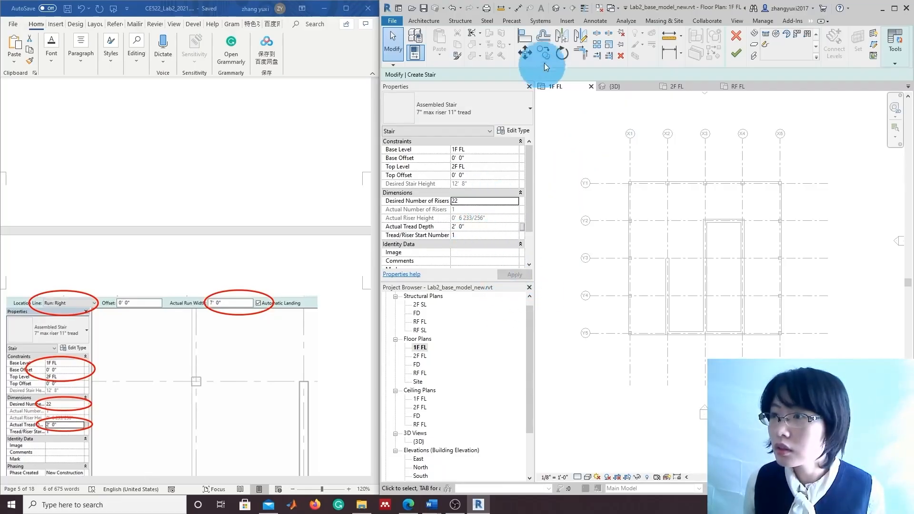
left_click(480, 203)
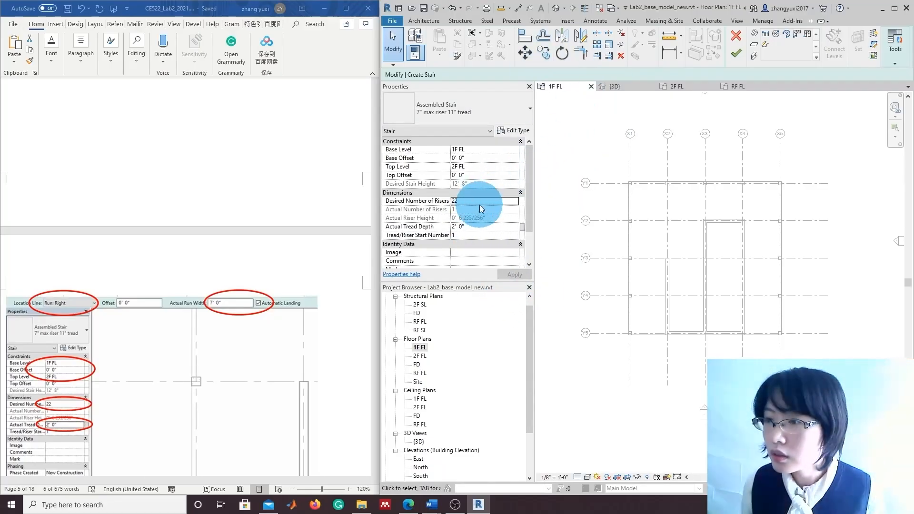
scroll(481, 209, "down", 2)
scroll(484, 216, "up", 2)
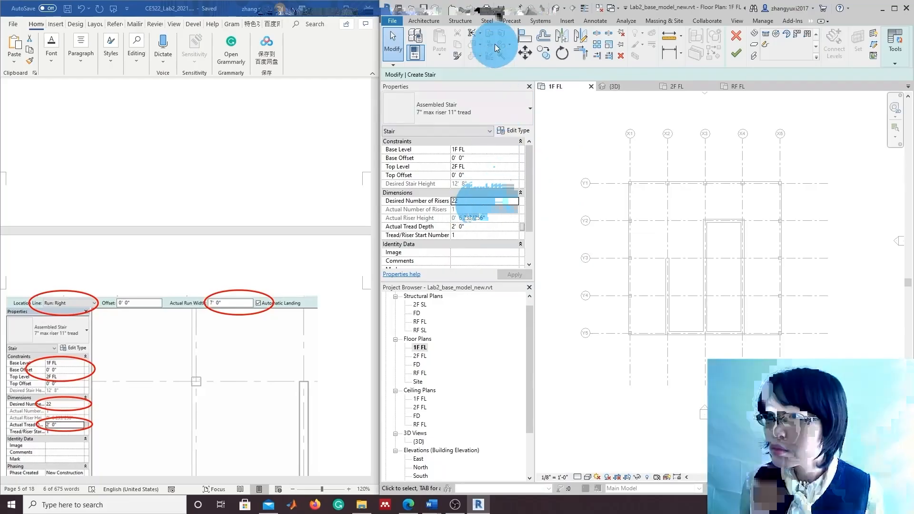
Choose a straight run with location line Run: Right and a 7' 0" run width
left_click(765, 37)
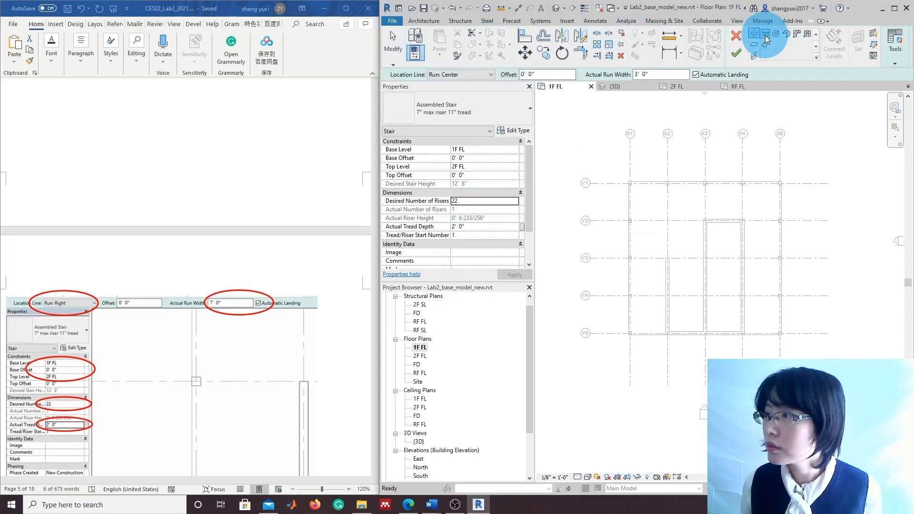
left_click(754, 33)
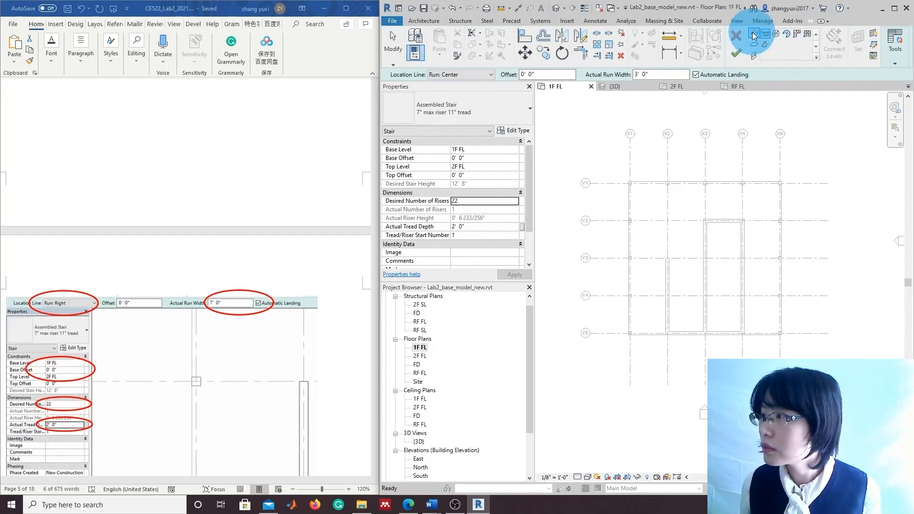
left_click(465, 76)
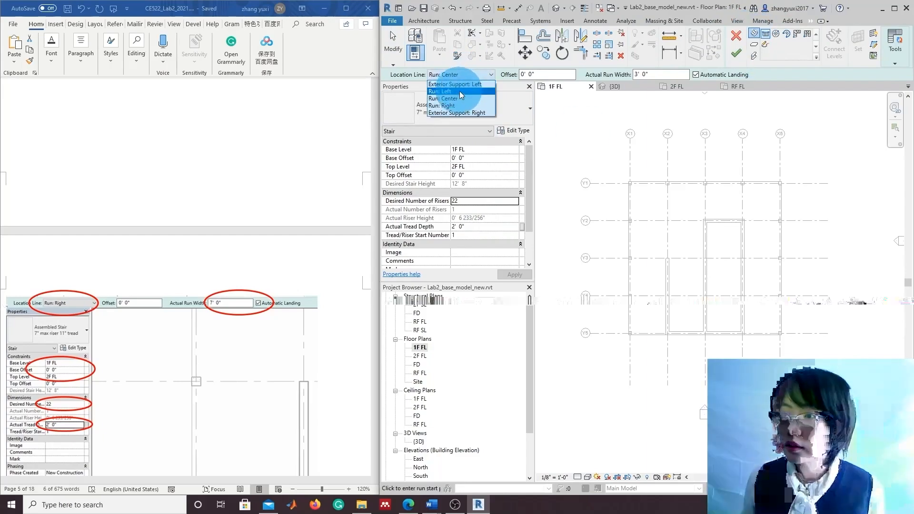
left_click(459, 105)
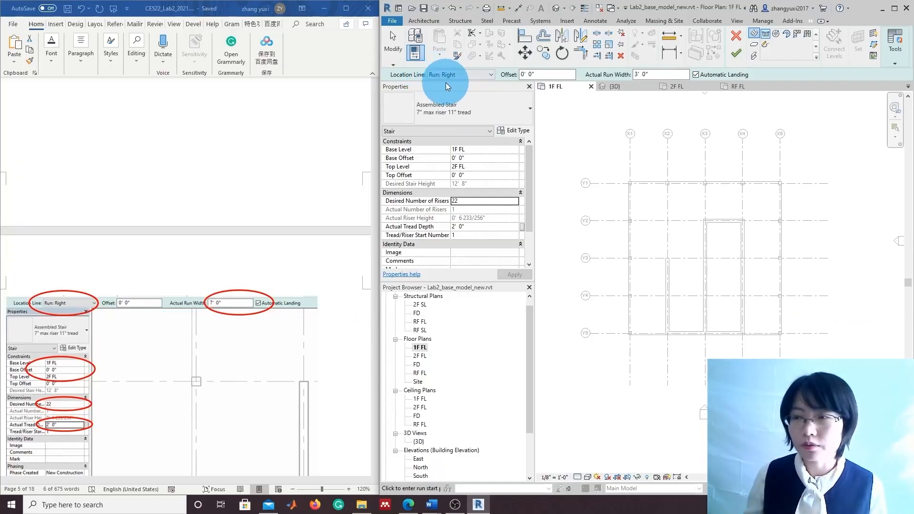
left_click(650, 74)
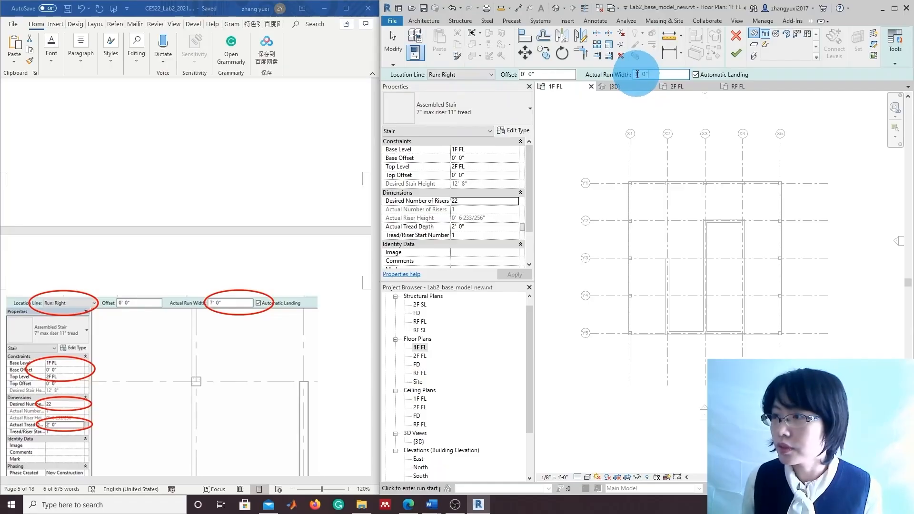
type("7")
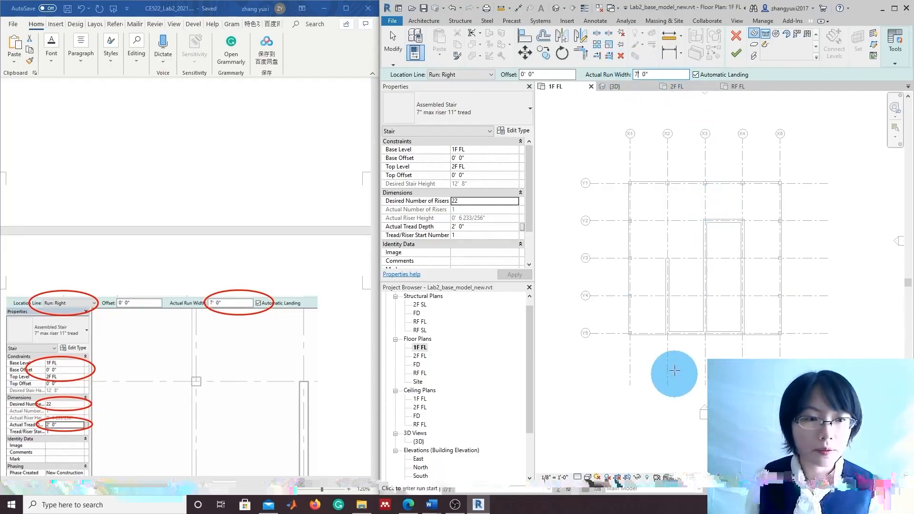
Sketch two side-by-side 11-riser runs along grid X2 between Y3 and Y5, forming a U-shaped stair
left_click(669, 333)
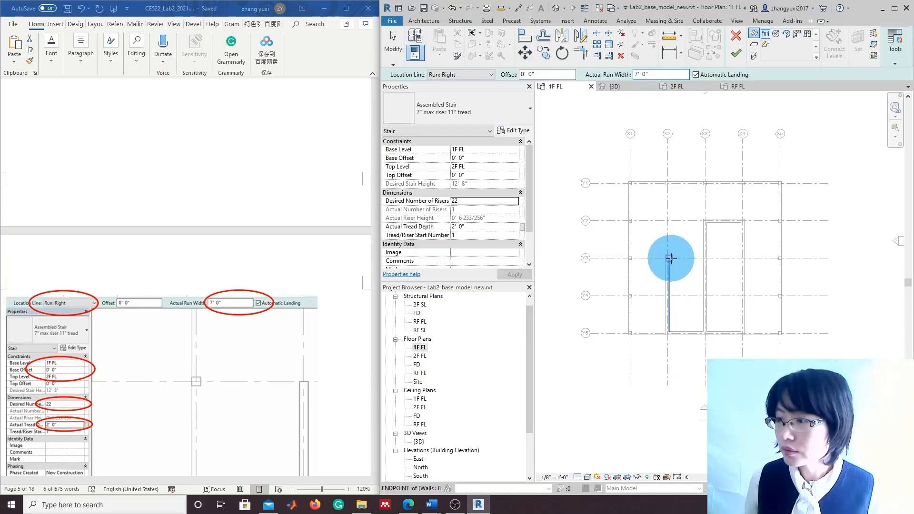
left_click(669, 258)
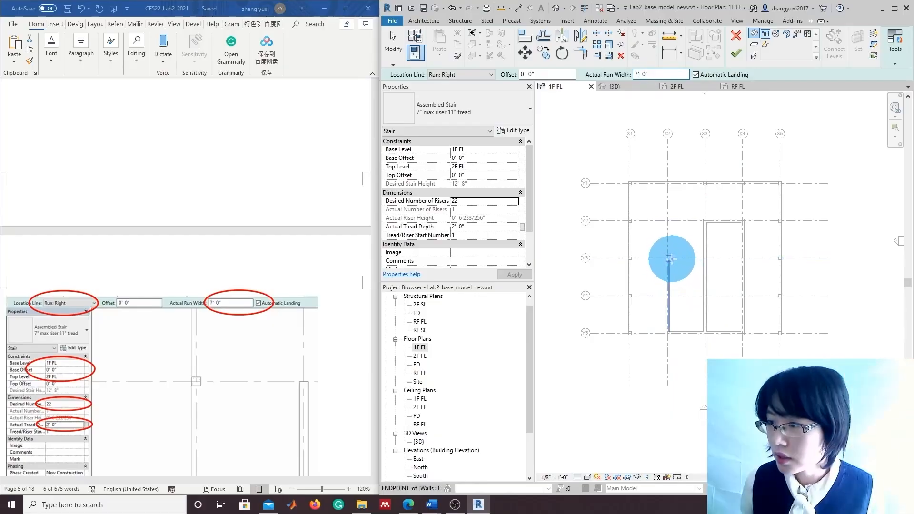
left_click(669, 259)
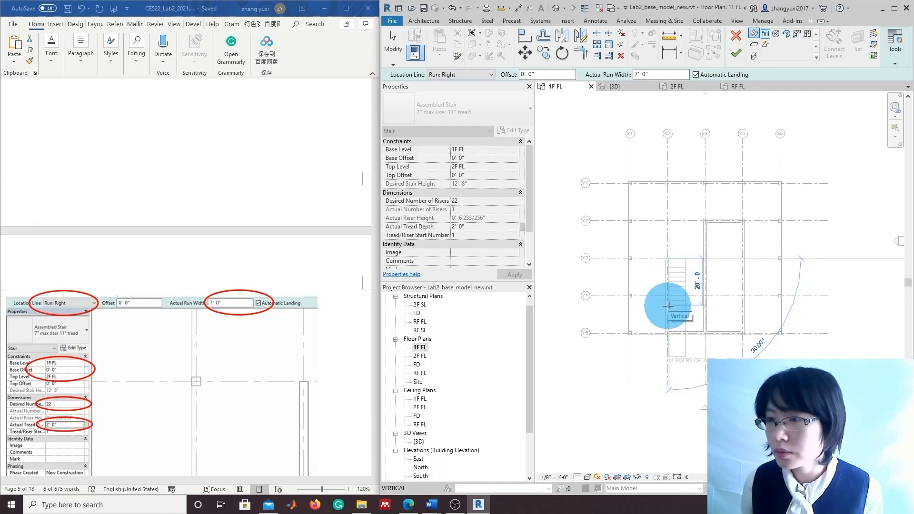
left_click(668, 306)
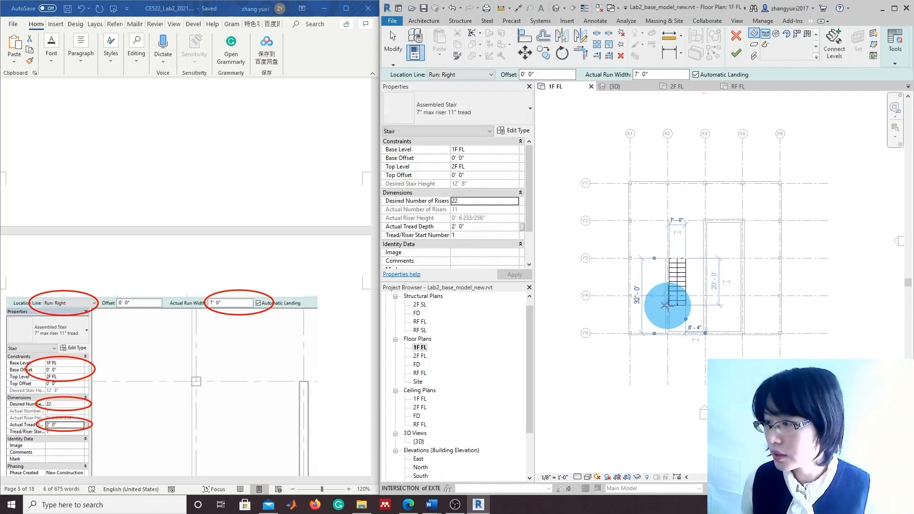
left_click(703, 305)
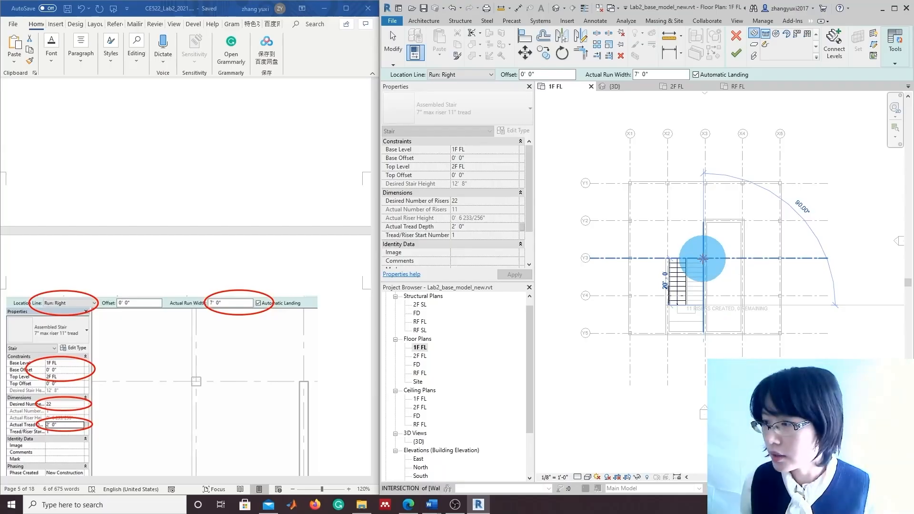
left_click(704, 258)
key("Escape")
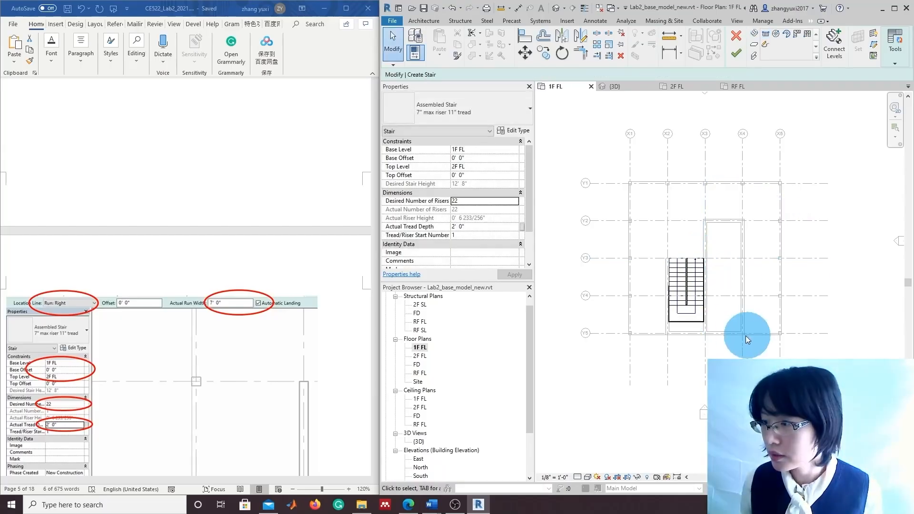
Drag the stair landing's bottom edge down to grid Y5
left_click(690, 322)
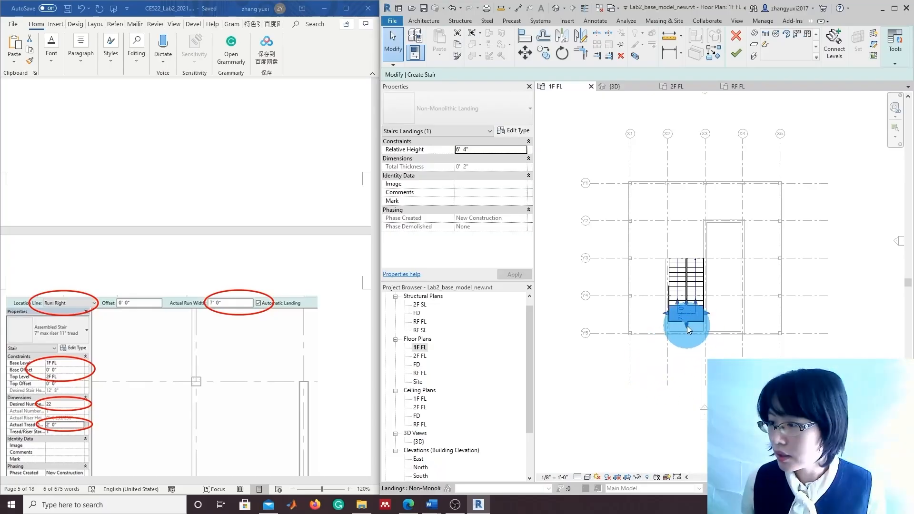
left_click_drag(687, 328, 685, 335)
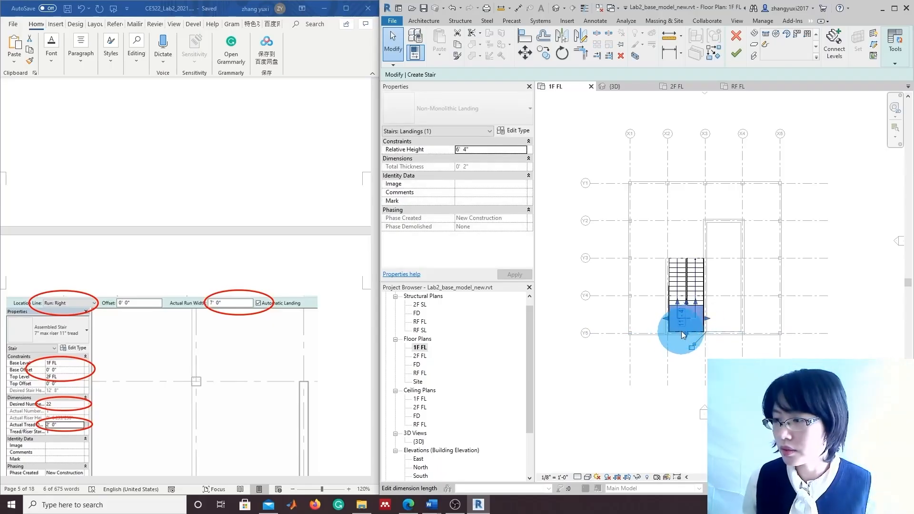
Set the stair's railing type to None and finish editing the stair
left_click(895, 45)
left_click(897, 84)
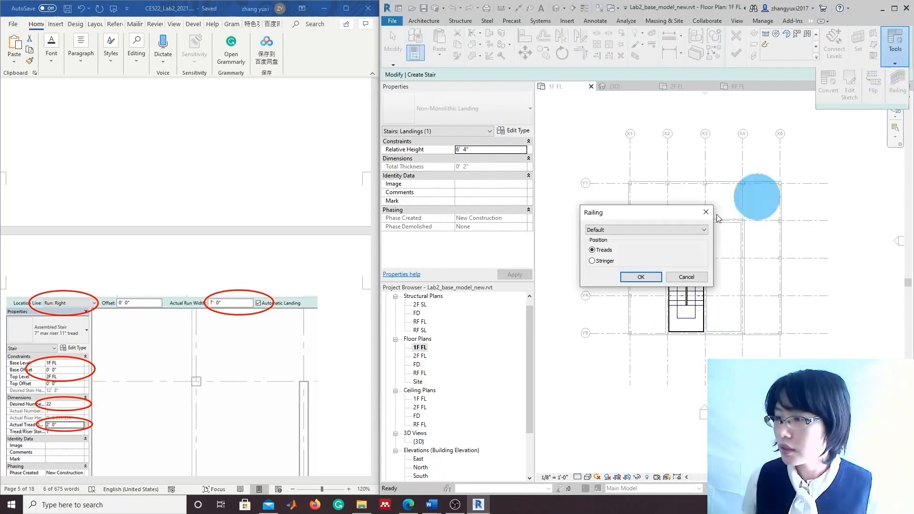
left_click(609, 229)
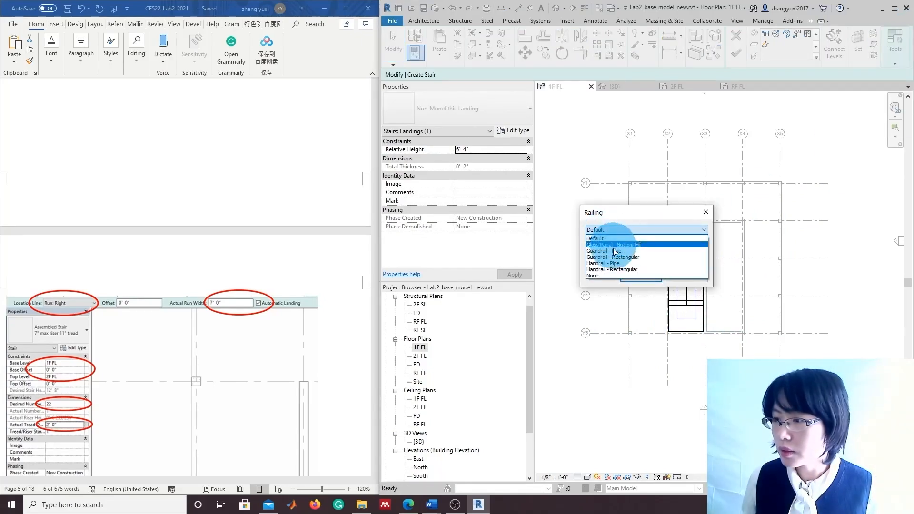
left_click(601, 275)
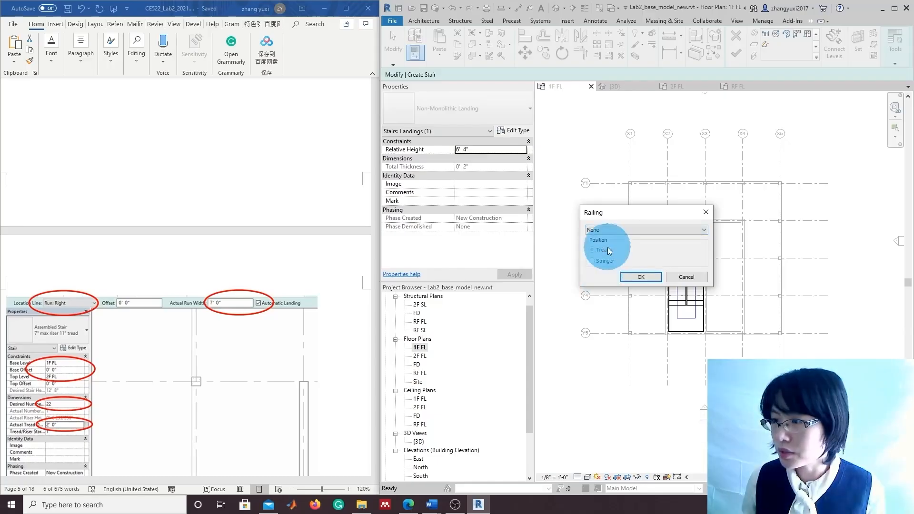
left_click(638, 277)
left_click(654, 402)
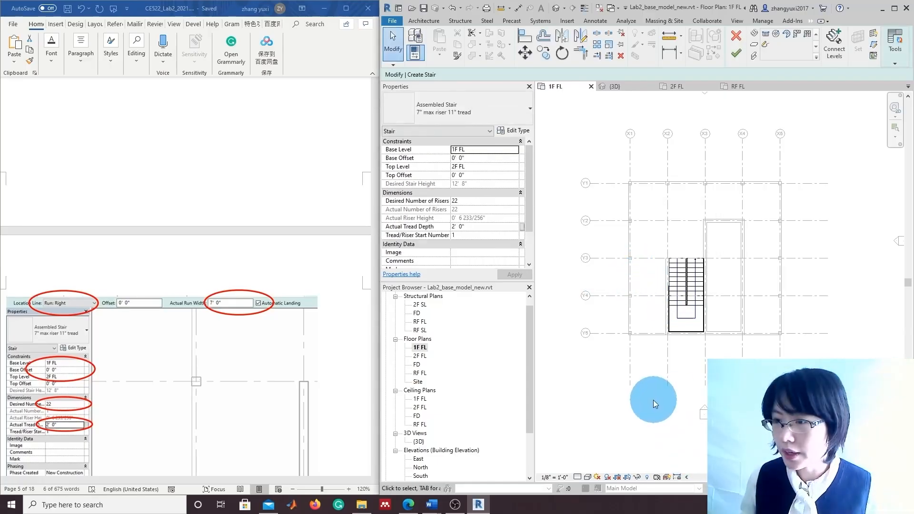
left_click(737, 56)
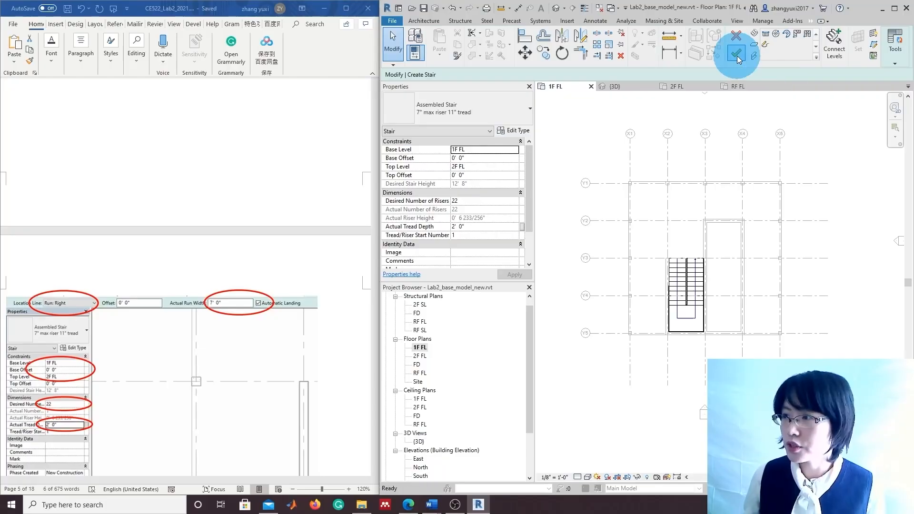
Inspect the finished stair in the 3D view from several angles, then open the 2F FL plan
double_click(419, 442)
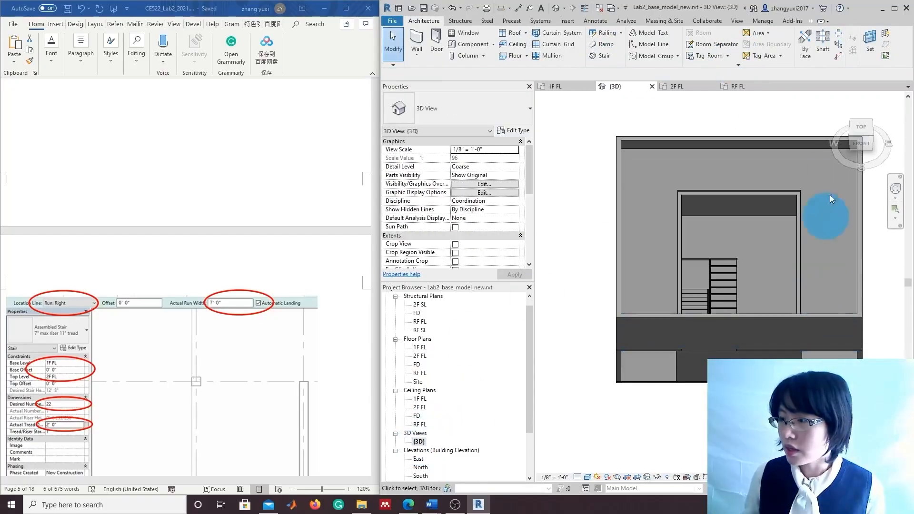
left_click(873, 136)
scroll(729, 305, "up", 6)
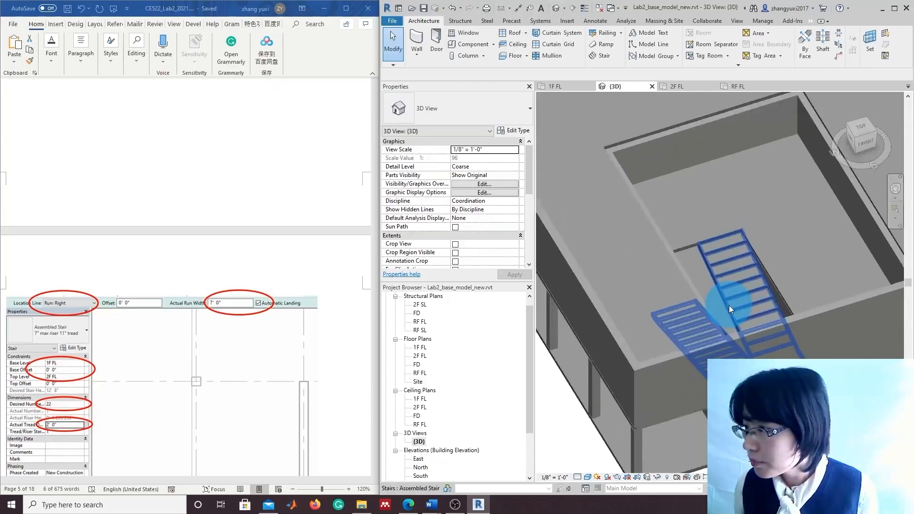
left_click(867, 135)
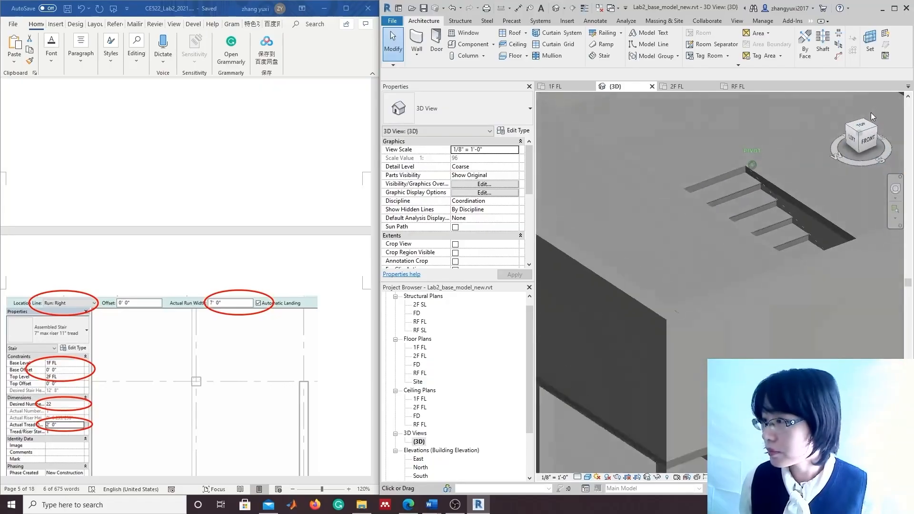
scroll(741, 253, "down", 3)
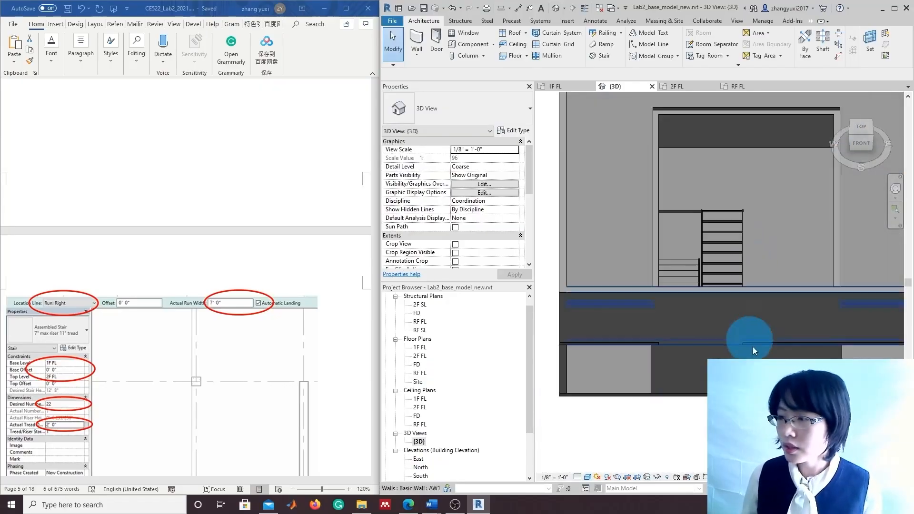
left_click(854, 142)
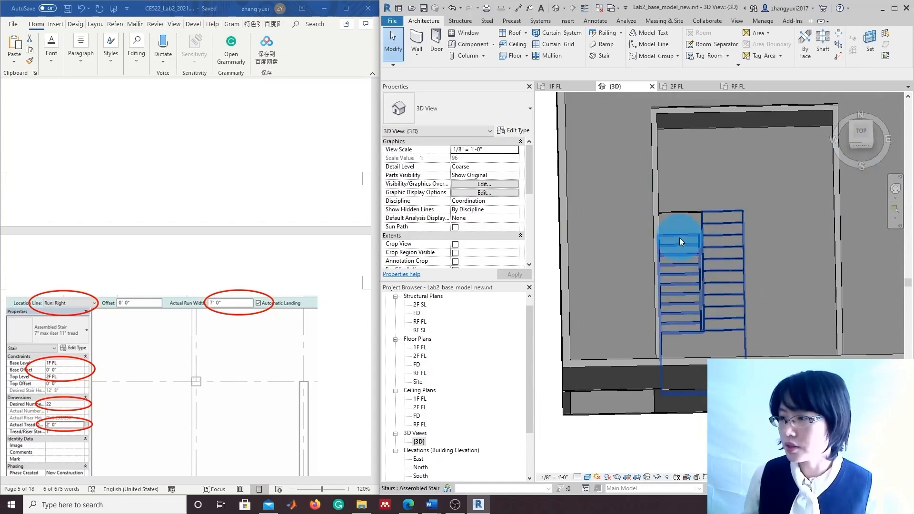
left_click(850, 144)
left_click_drag(881, 109, 852, 93)
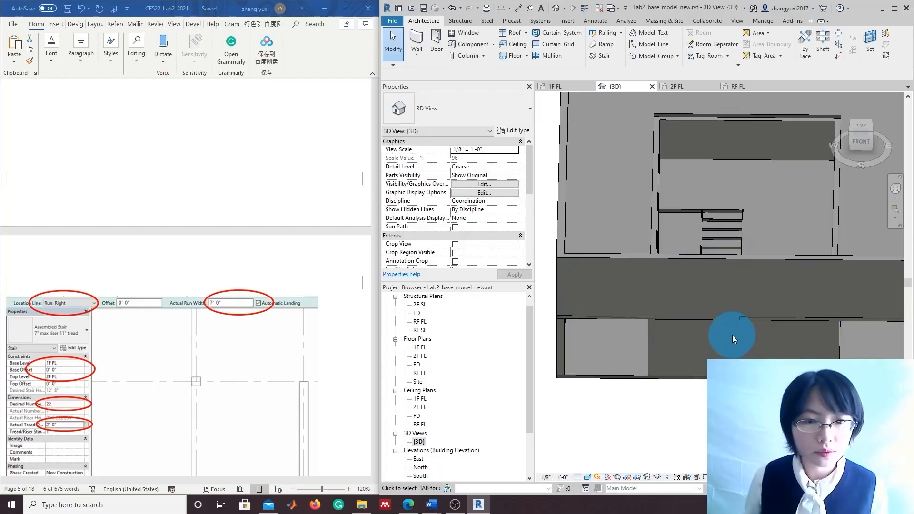
scroll(735, 336, "down", 1)
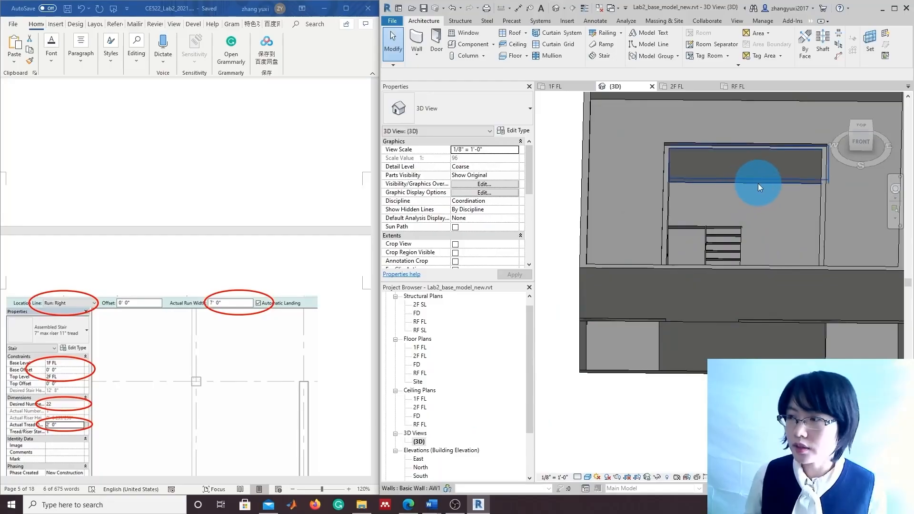
double_click(421, 358)
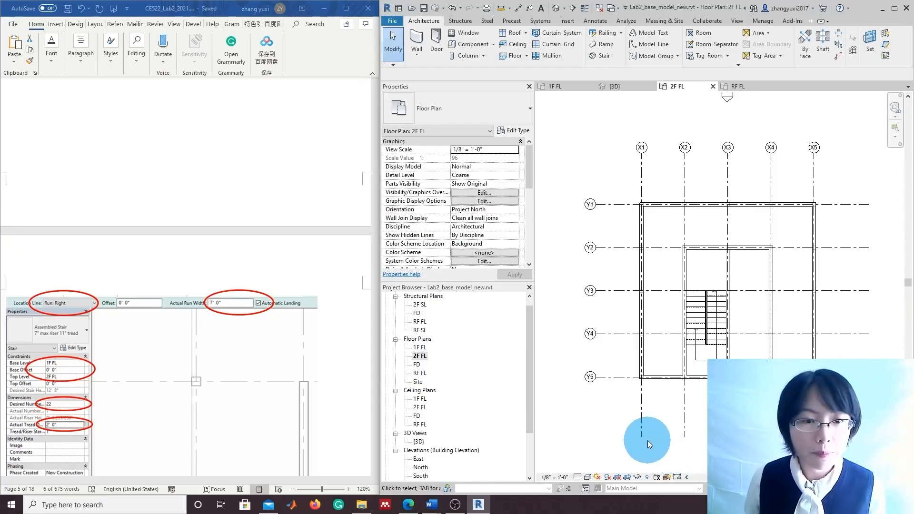
Start a Ramp 2 ramp on 2F FL and set its type's maximum slope to 3
left_click(606, 46)
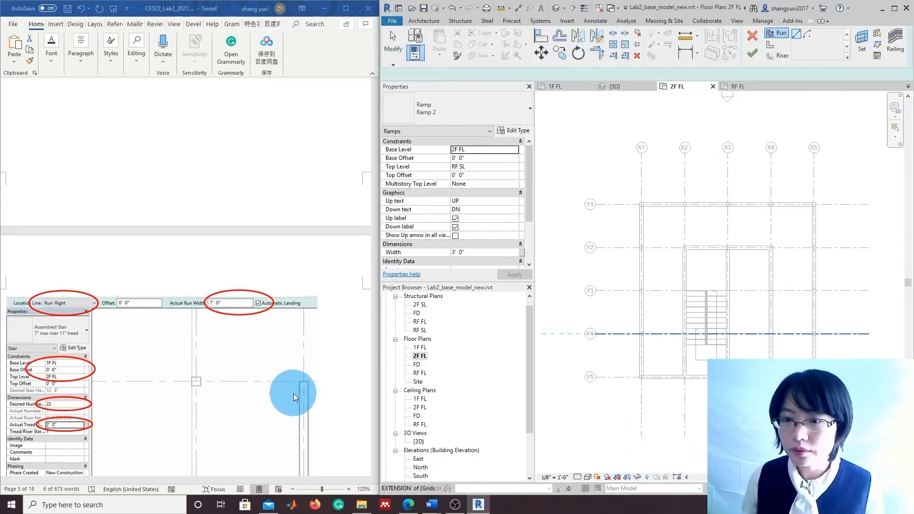
scroll(294, 397, "down", 7)
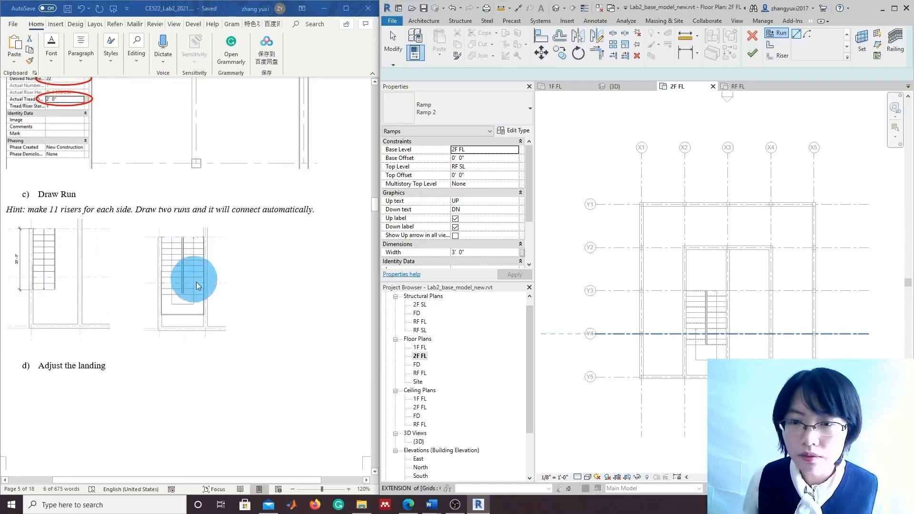
scroll(119, 366, "down", 10)
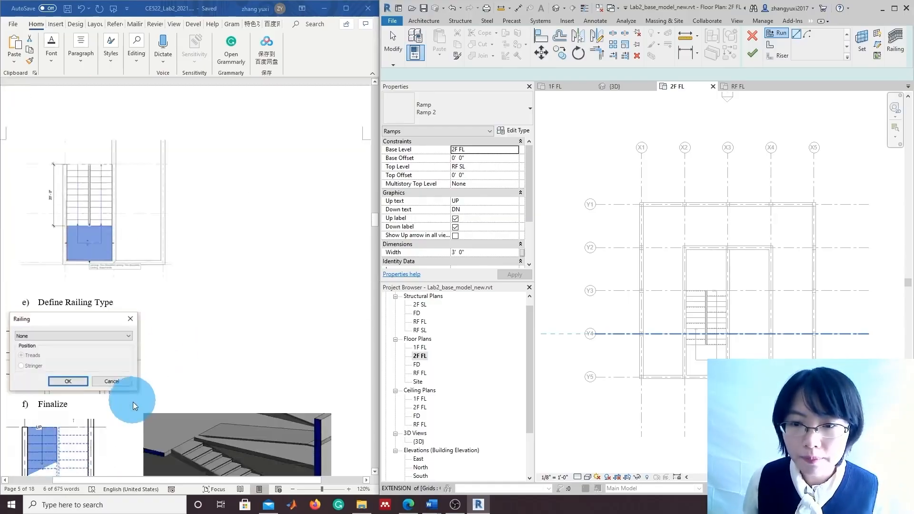
scroll(137, 414, "down", 6)
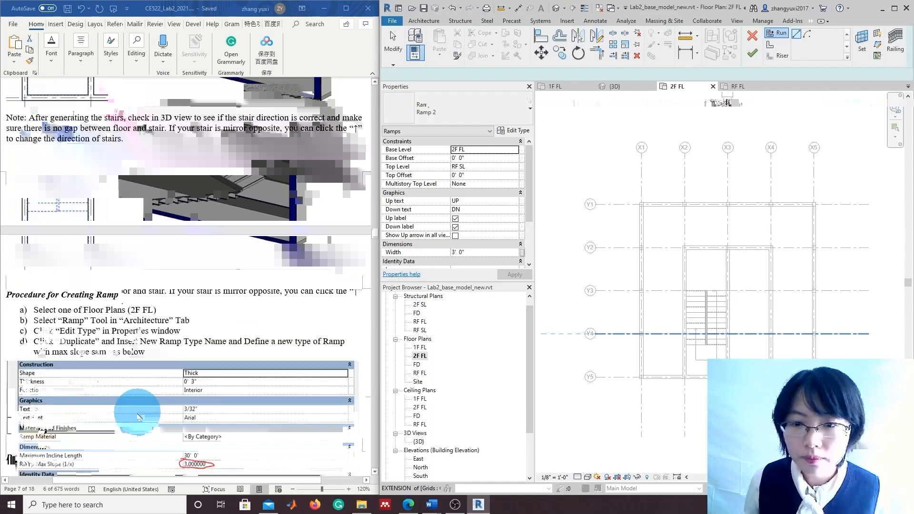
scroll(138, 418, "down", 3)
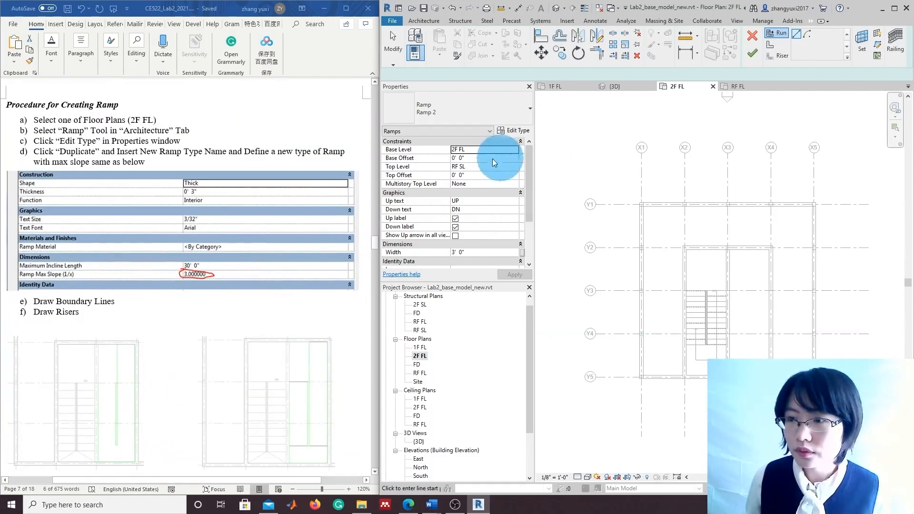
scroll(222, 297, "up", 1)
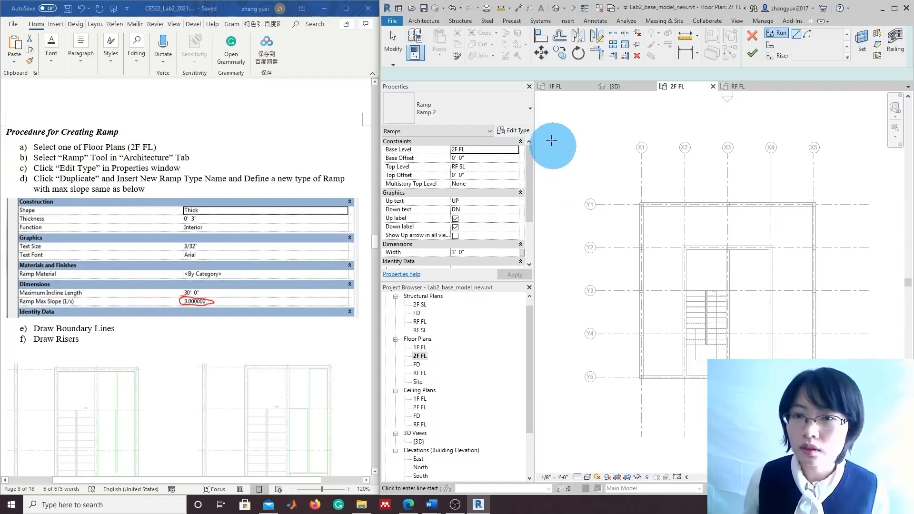
left_click(517, 134)
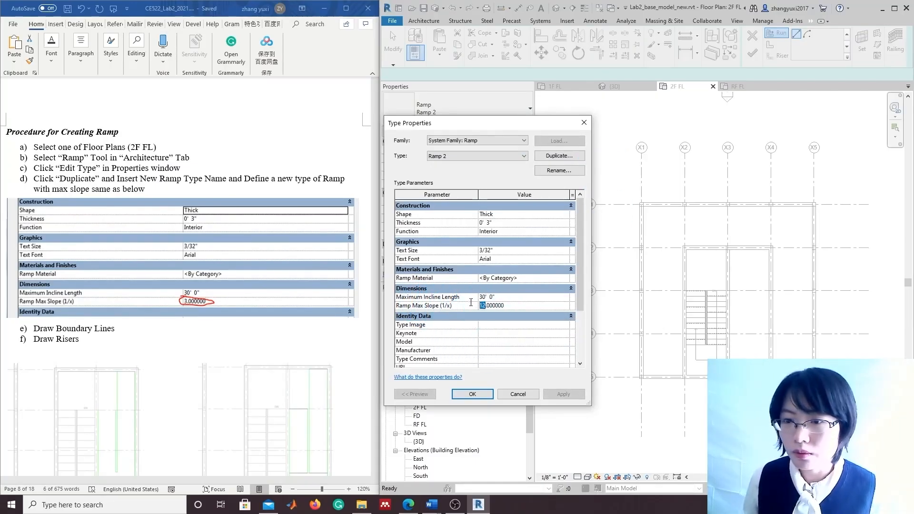
type("3")
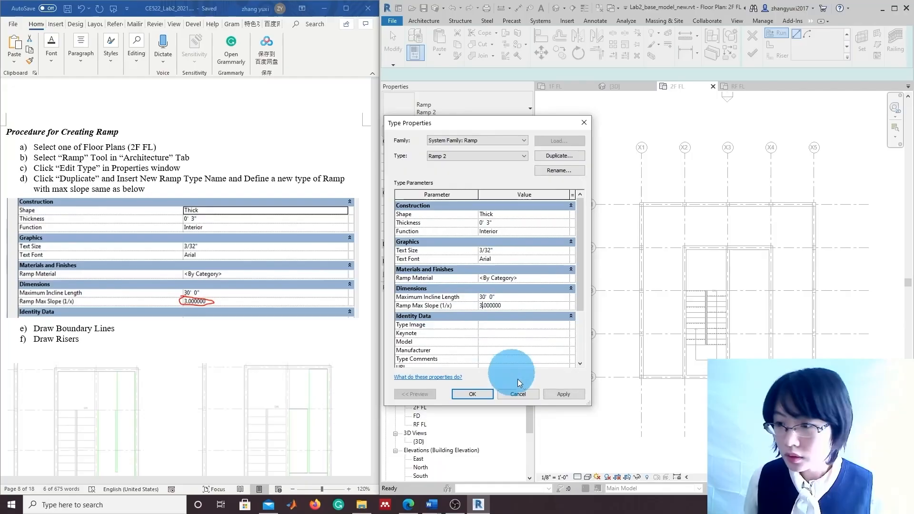
left_click(482, 395)
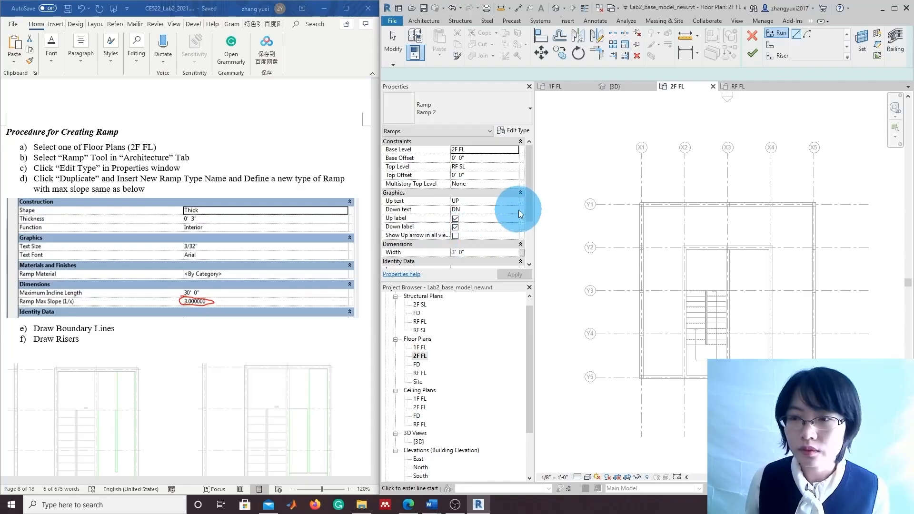
scroll(342, 280, "down", 2)
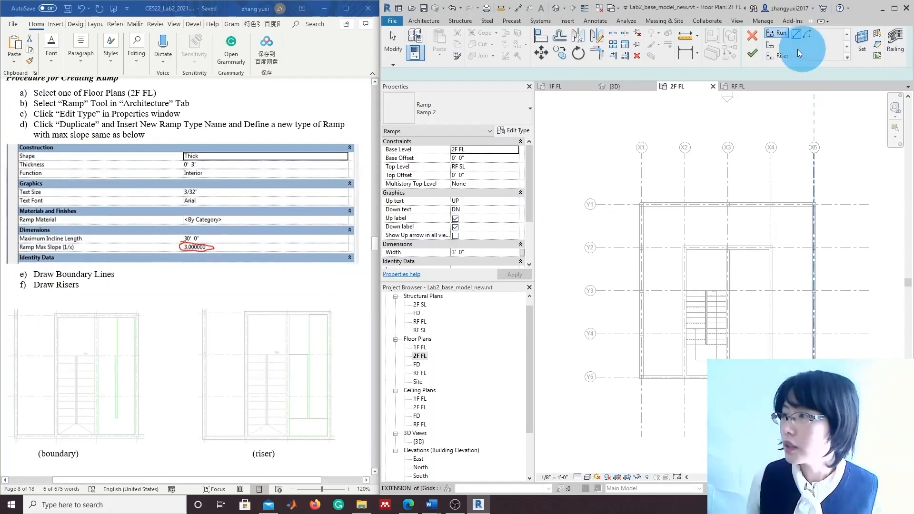
Switch to Boundary sketching and change the ramp's top level from RF SL to RF FL
left_click(771, 45)
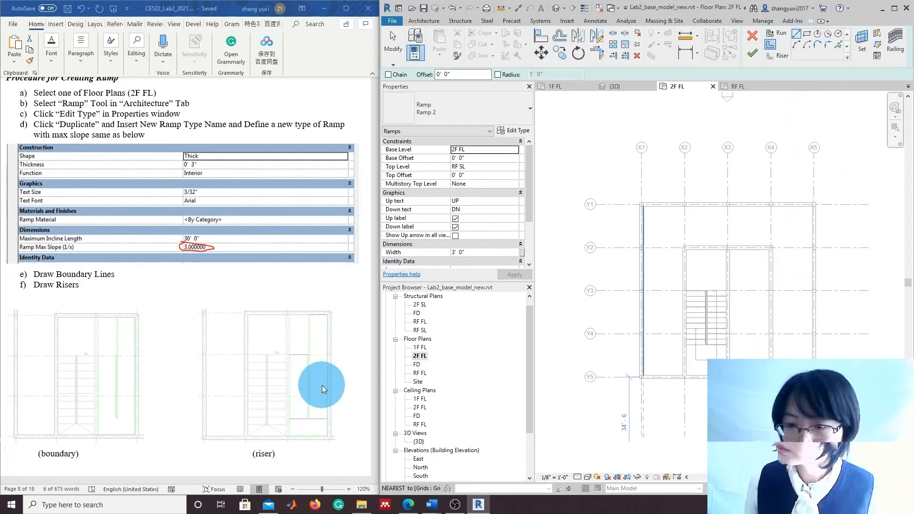
scroll(301, 402, "down", 10)
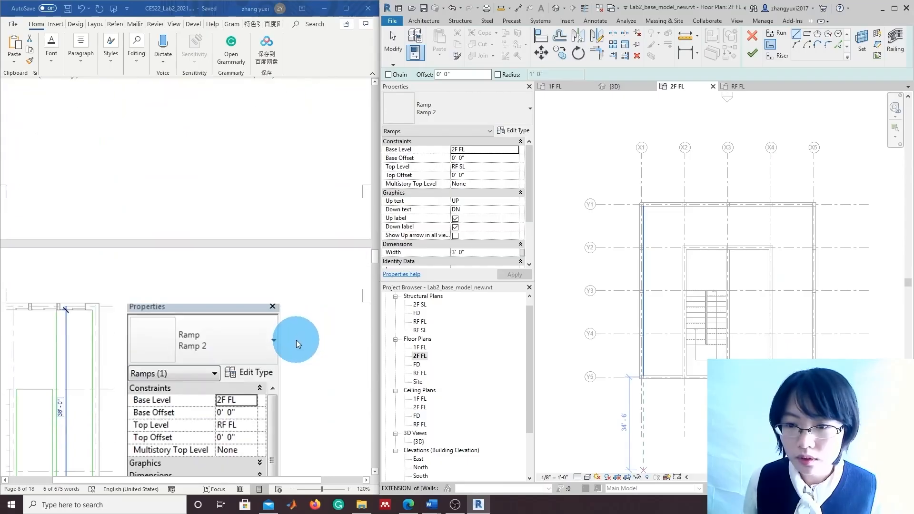
scroll(297, 355, "down", 1)
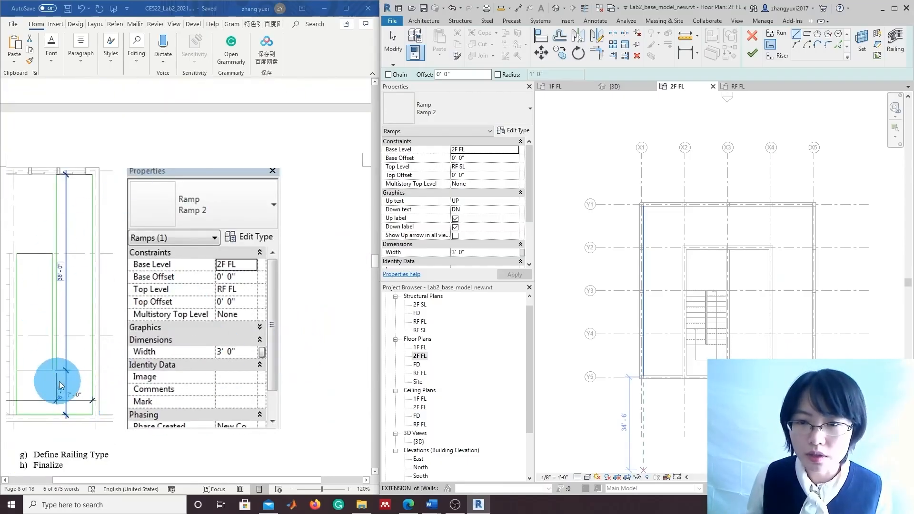
left_click(469, 166)
left_click(514, 166)
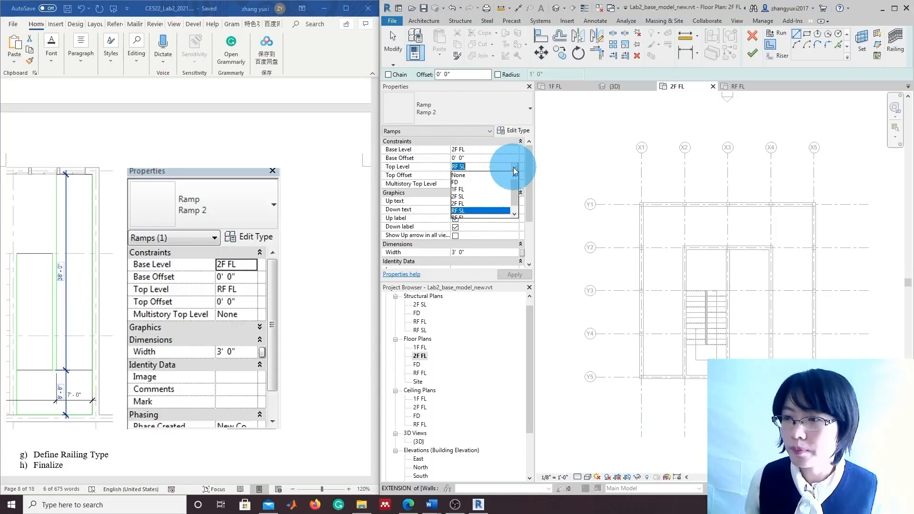
left_click(460, 211)
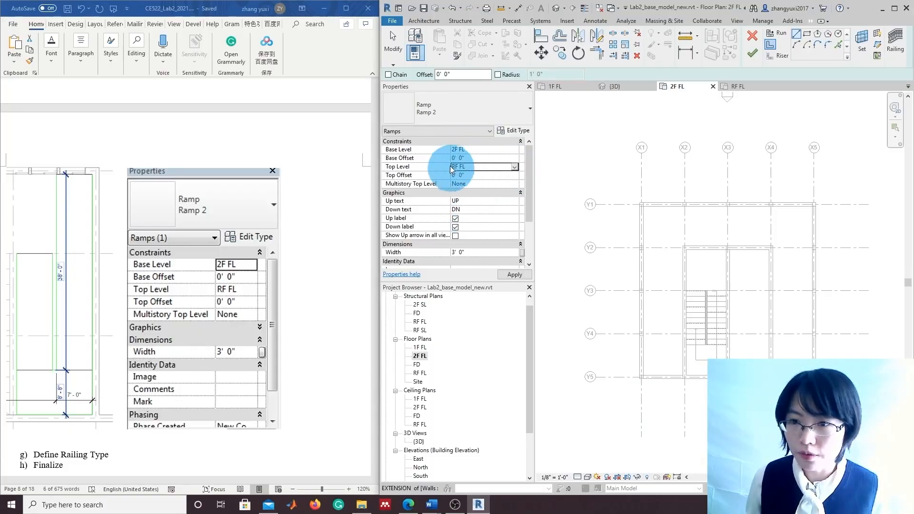
left_click(508, 276)
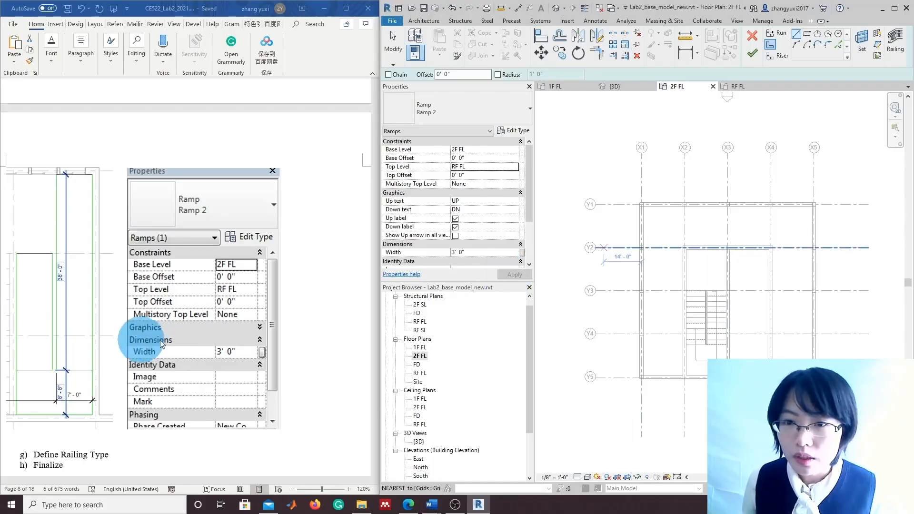
scroll(757, 307, "up", 5)
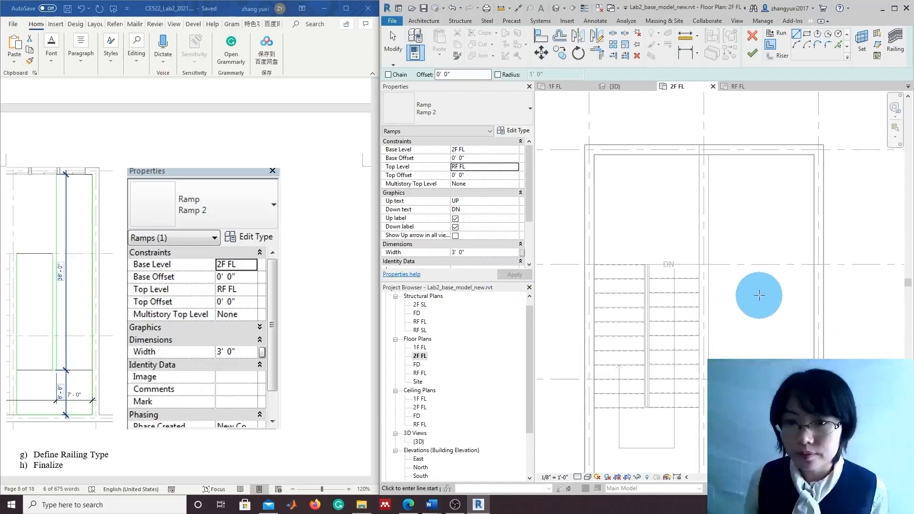
Draw the first vertical ramp boundary line down from the wall end beside the stair area
left_click(708, 264)
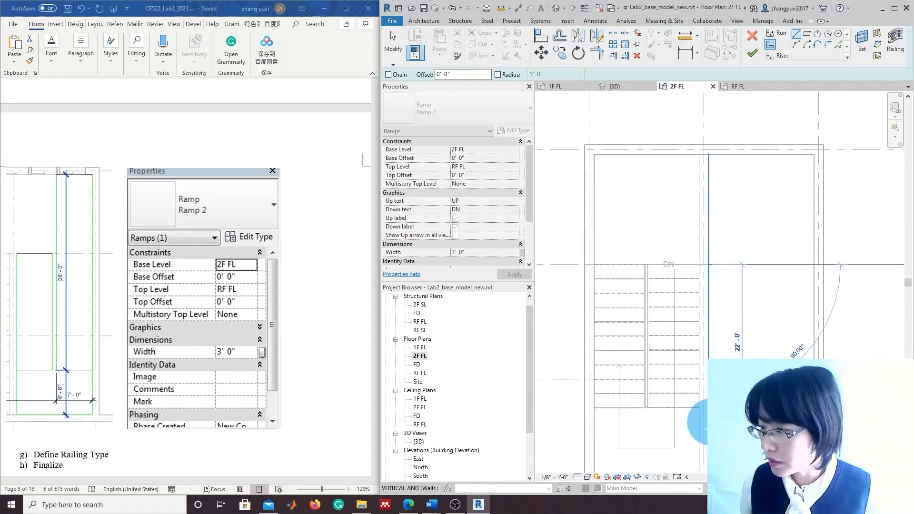
middle_click_drag(726, 459, 714, 392)
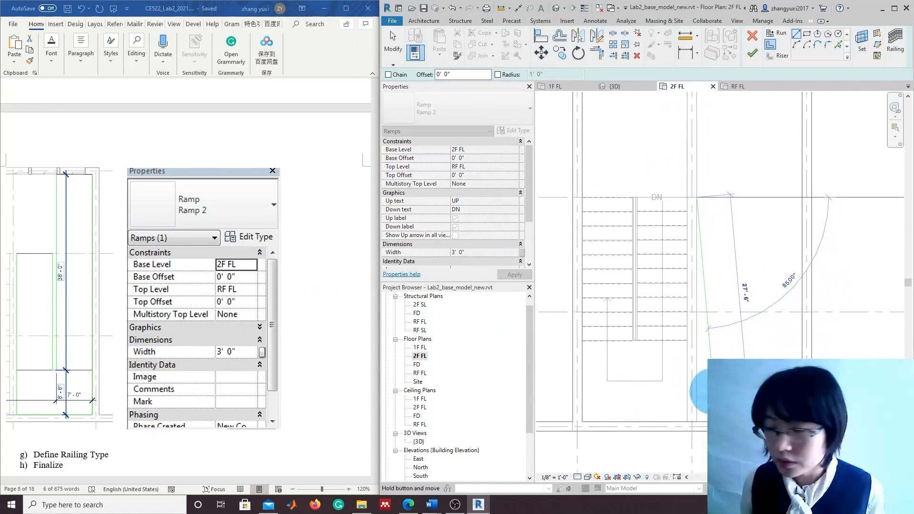
left_click(698, 417)
scroll(767, 280, "down", 1)
middle_click_drag(781, 249, 760, 296)
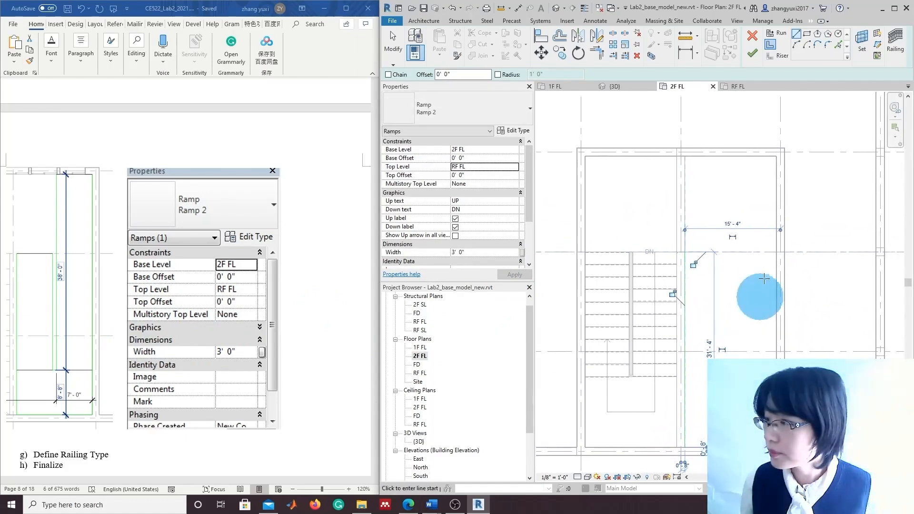
left_click(775, 157)
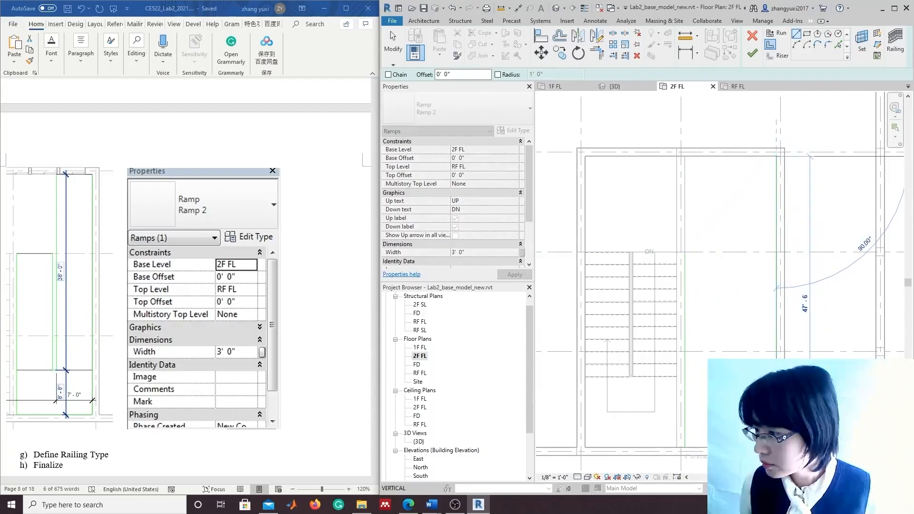
left_click(776, 455)
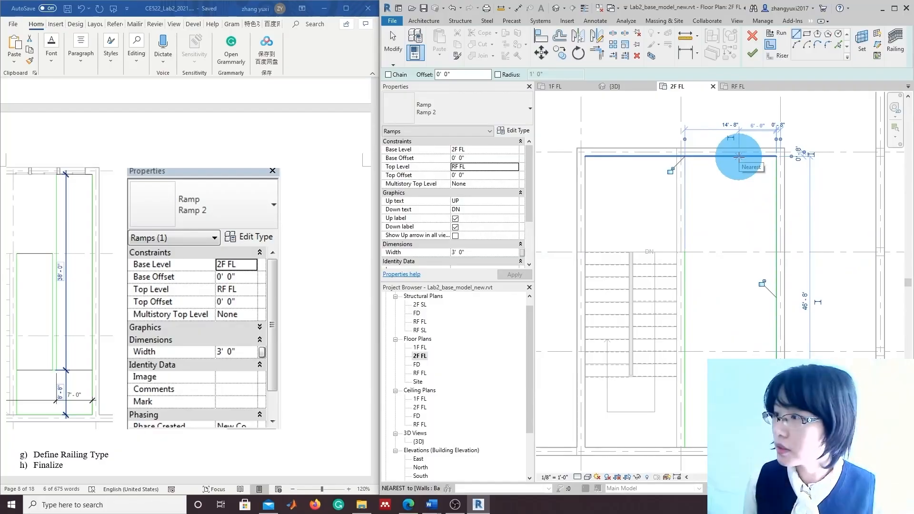
Draw the second boundary line 38'-0" down from the top wall and cancel stray lines
left_click(739, 157)
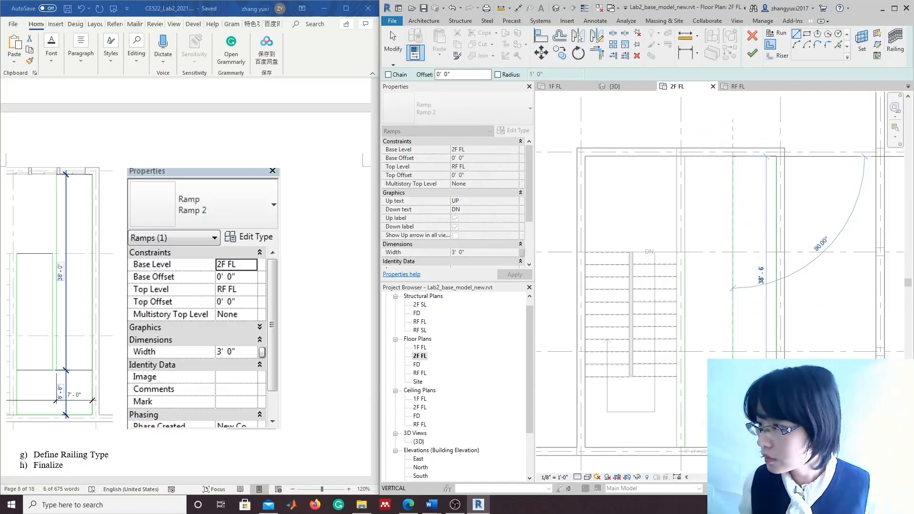
left_click(733, 392)
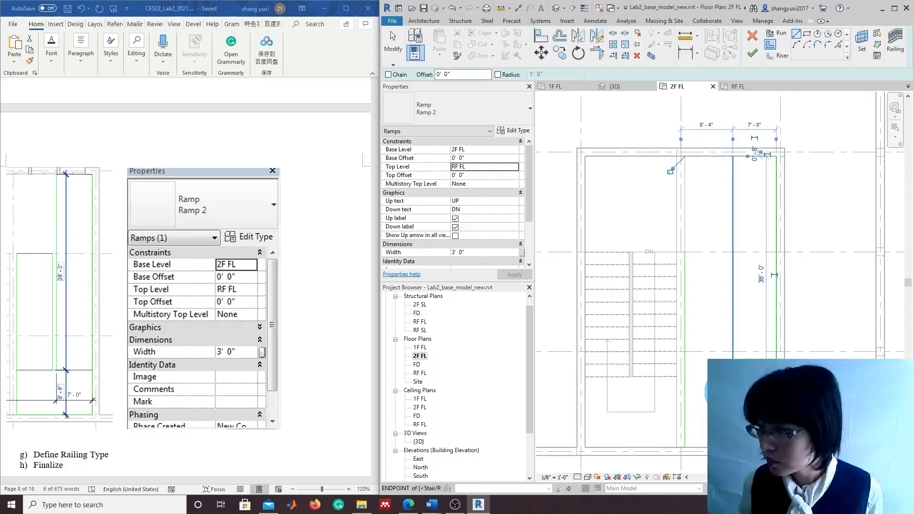
left_click(707, 253)
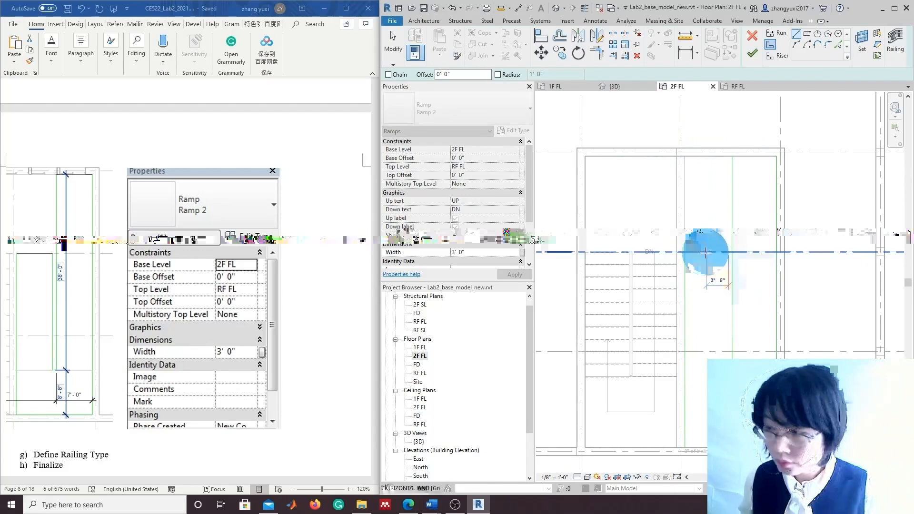
key("Escape")
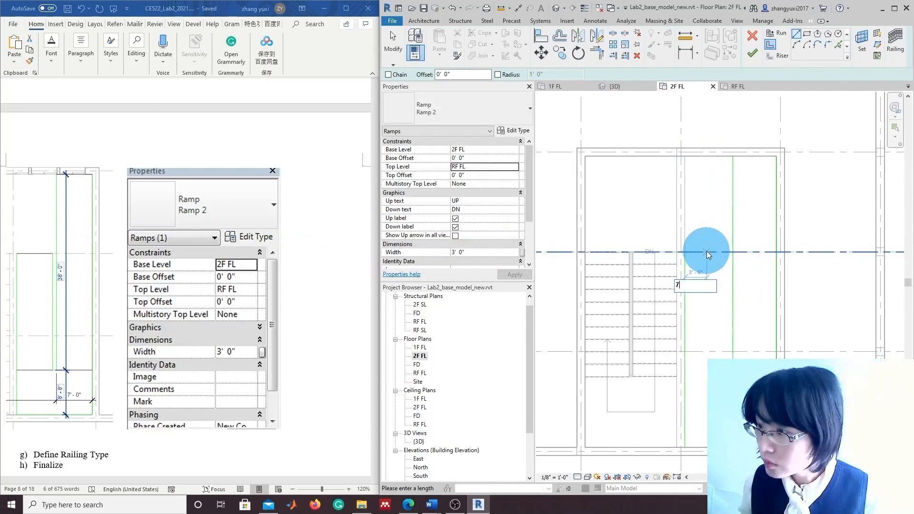
key("Return")
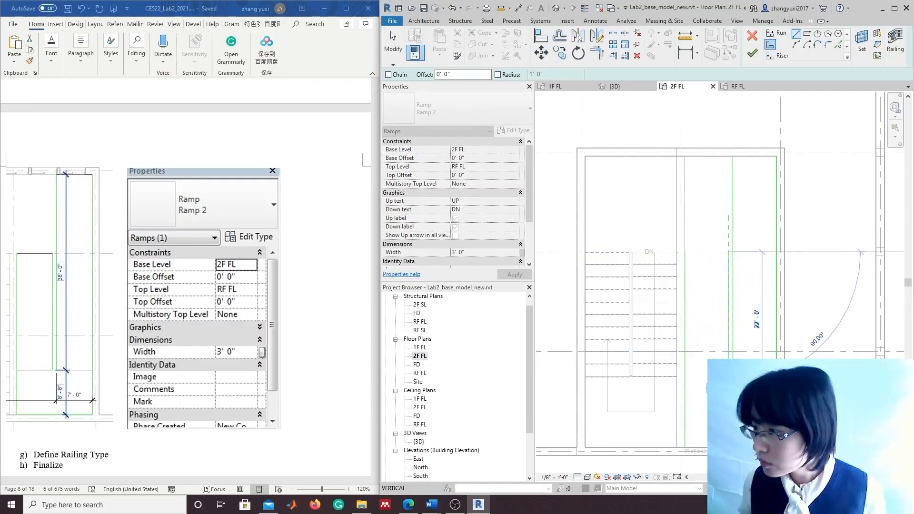
scroll(729, 395, "up", 2)
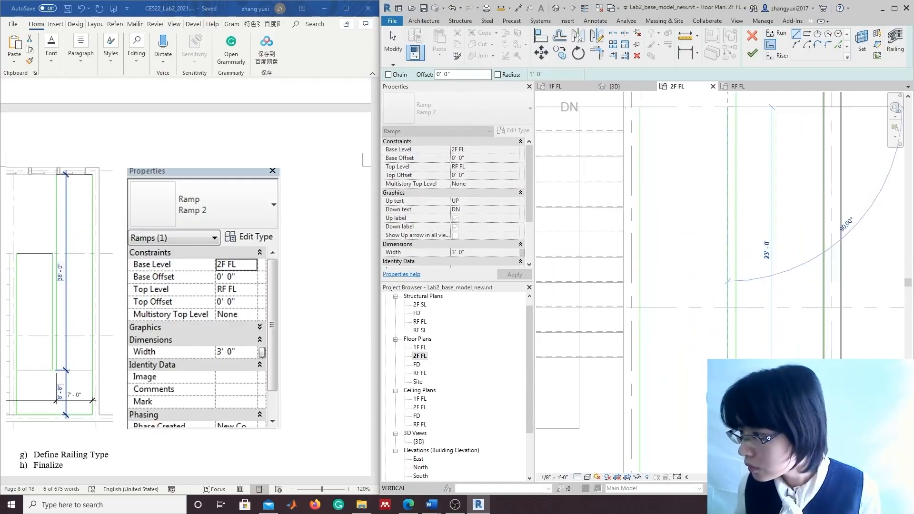
key("Escape")
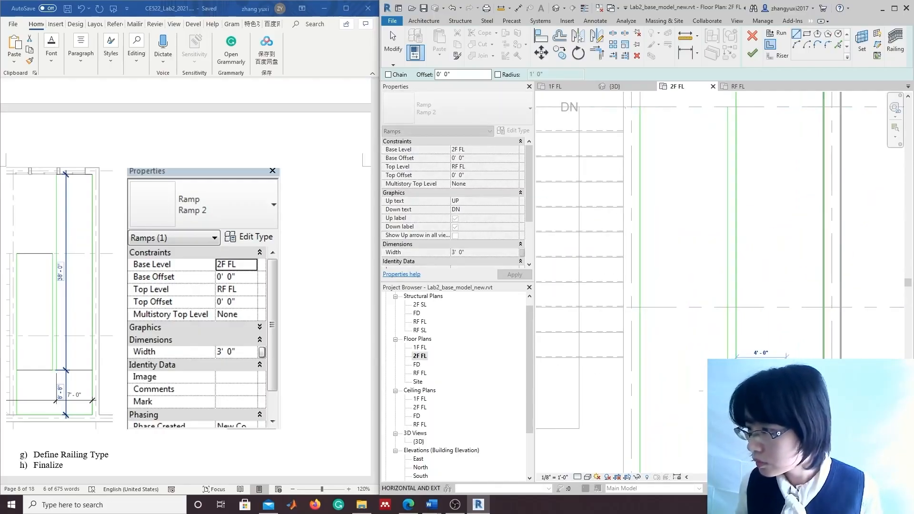
scroll(786, 394, "down", 1)
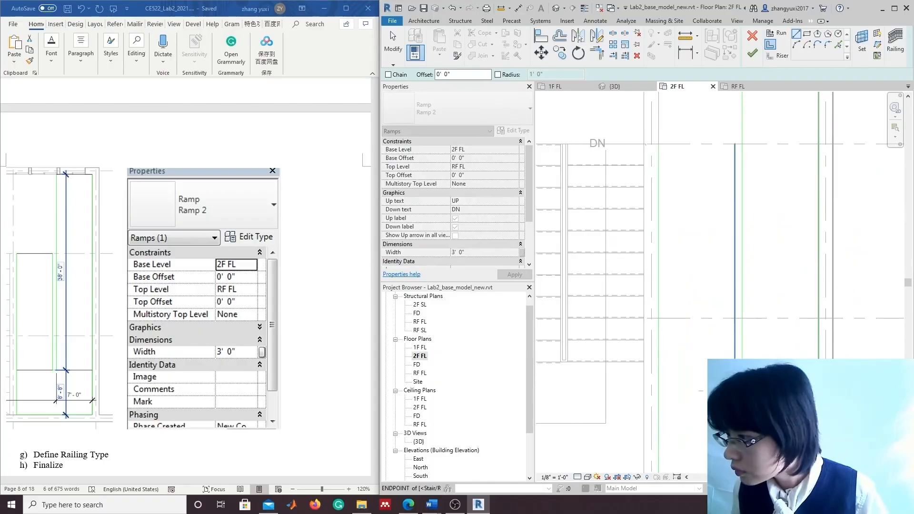
scroll(717, 322, "down", 3)
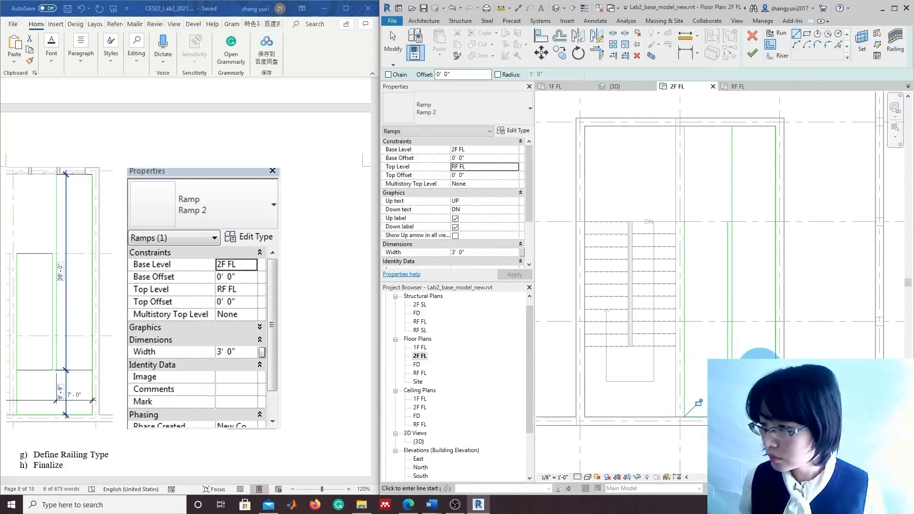
scroll(705, 403, "down", 1)
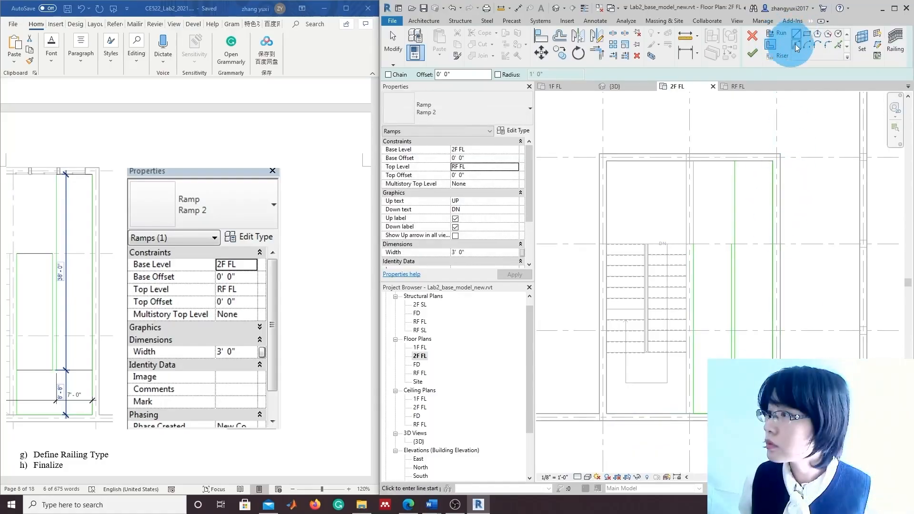
Sketch a riser line across the top end of Ramp 2's run
left_click(778, 57)
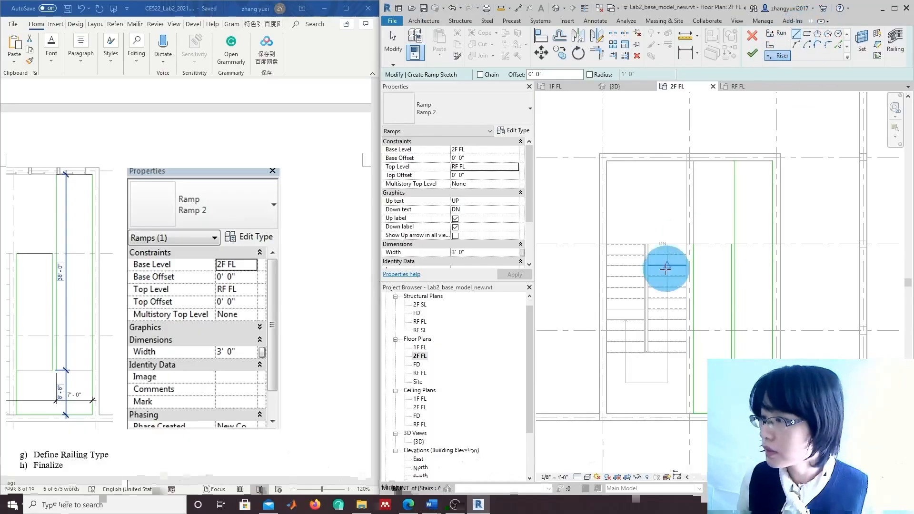
left_click(729, 245)
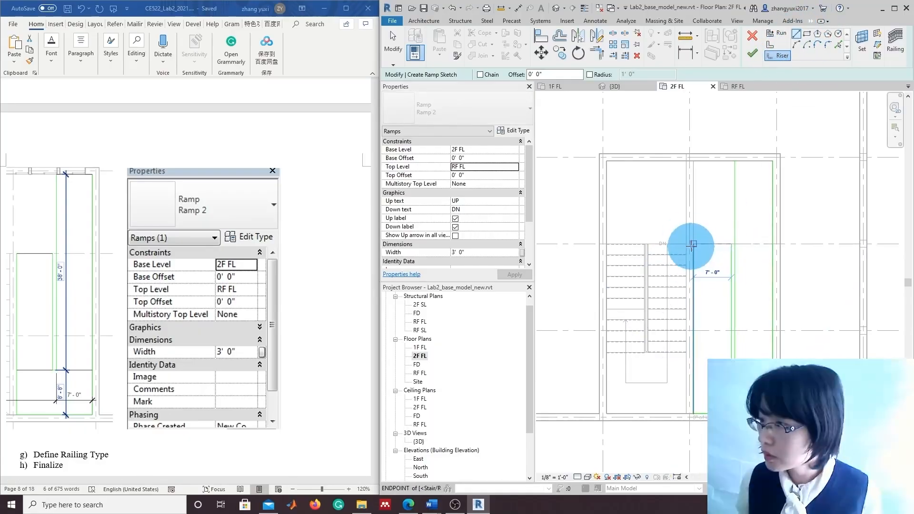
left_click(735, 161)
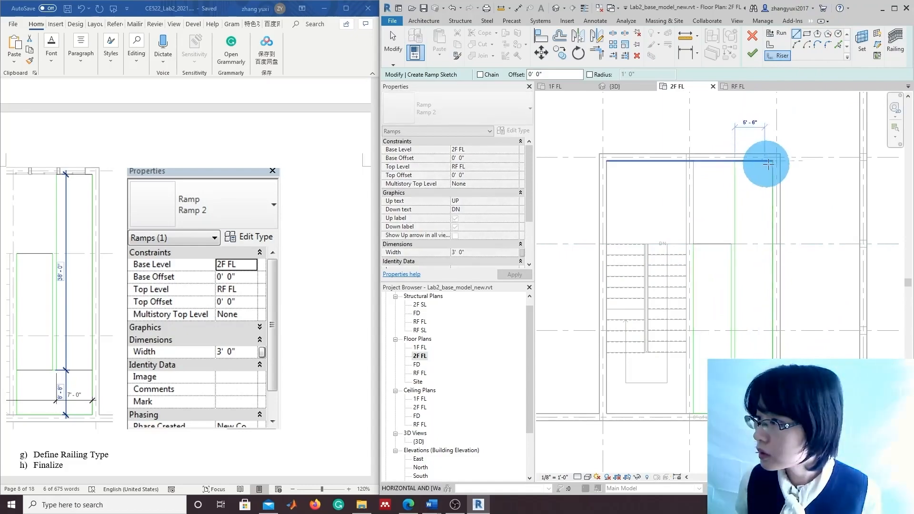
left_click(773, 161)
Clear the sketch error and finish the sketch so Ramp 2 is created
left_click(753, 53)
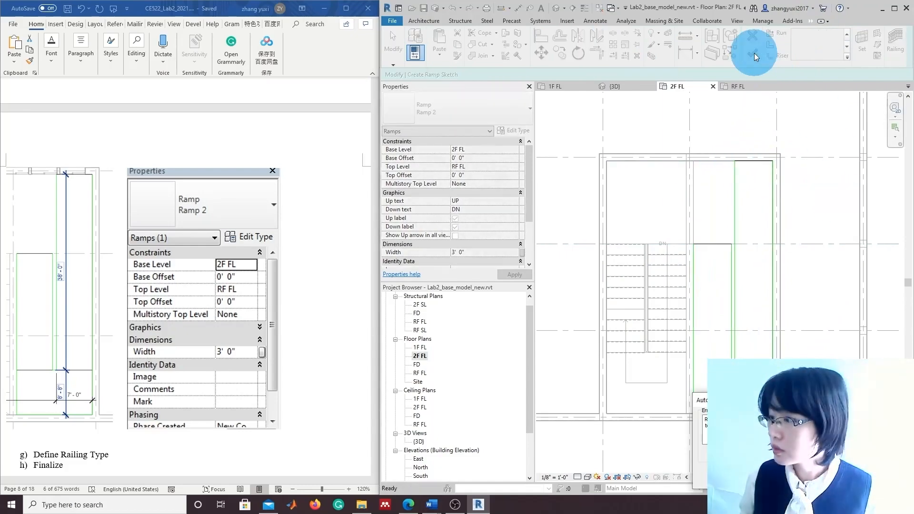
left_click(882, 477)
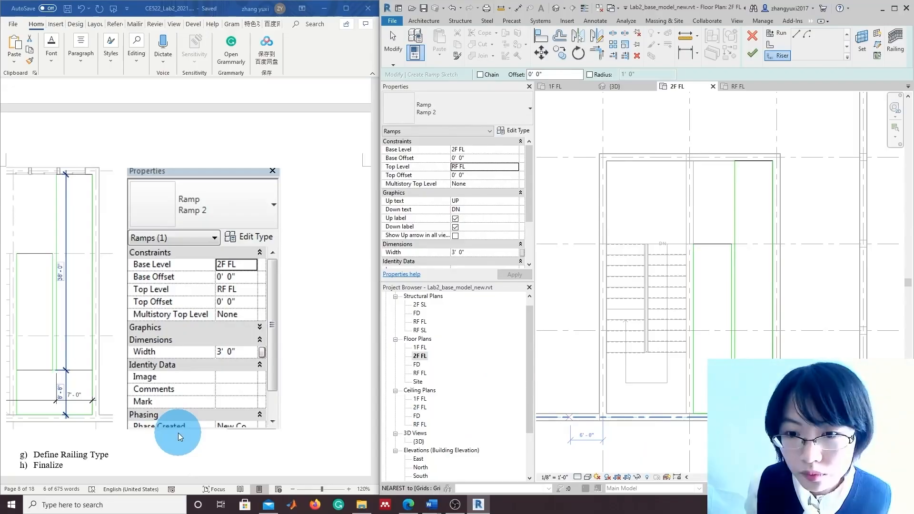
left_click(793, 33)
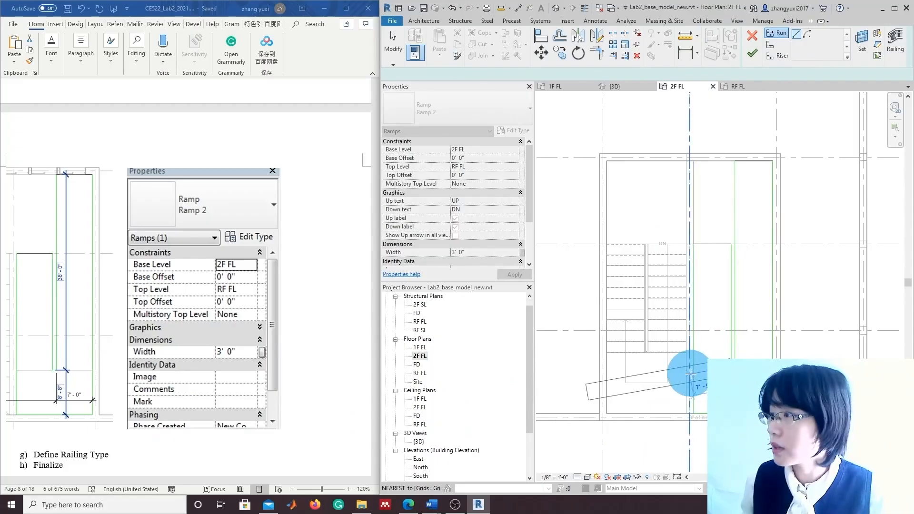
left_click(778, 56)
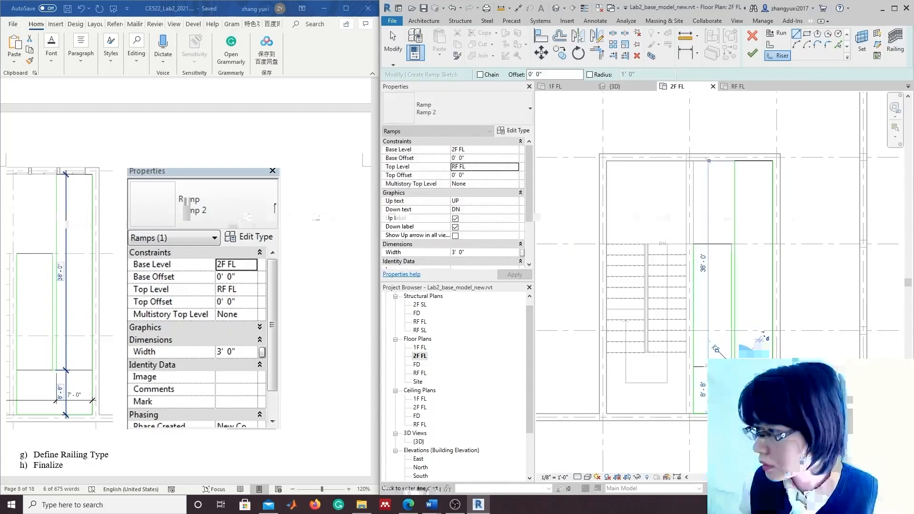
left_click(753, 53)
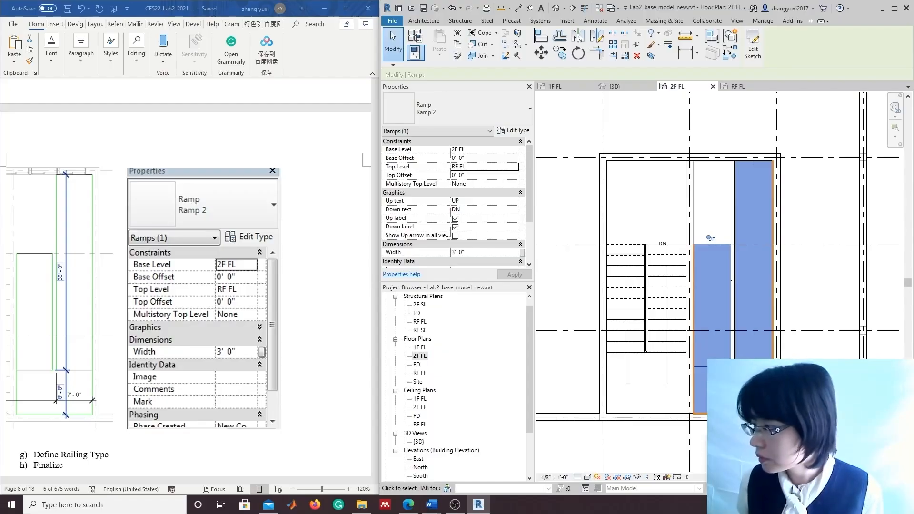
left_click(795, 336)
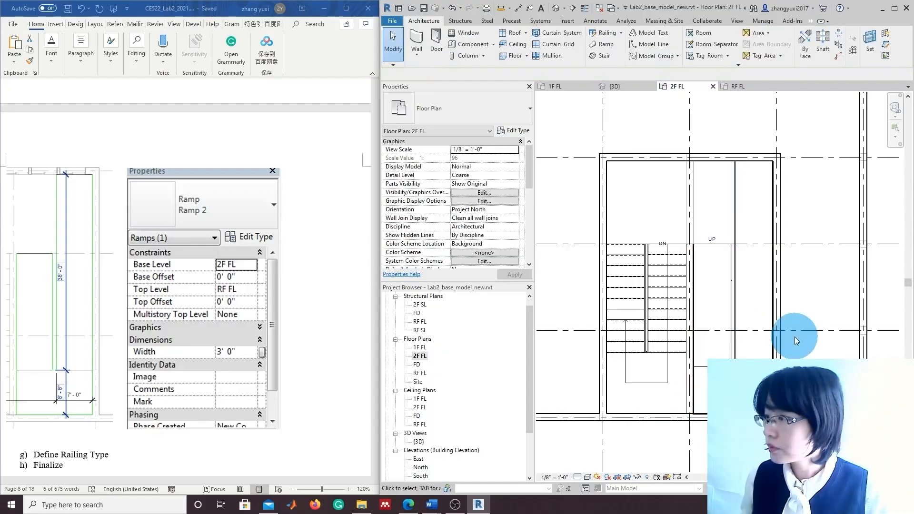
left_click(773, 320)
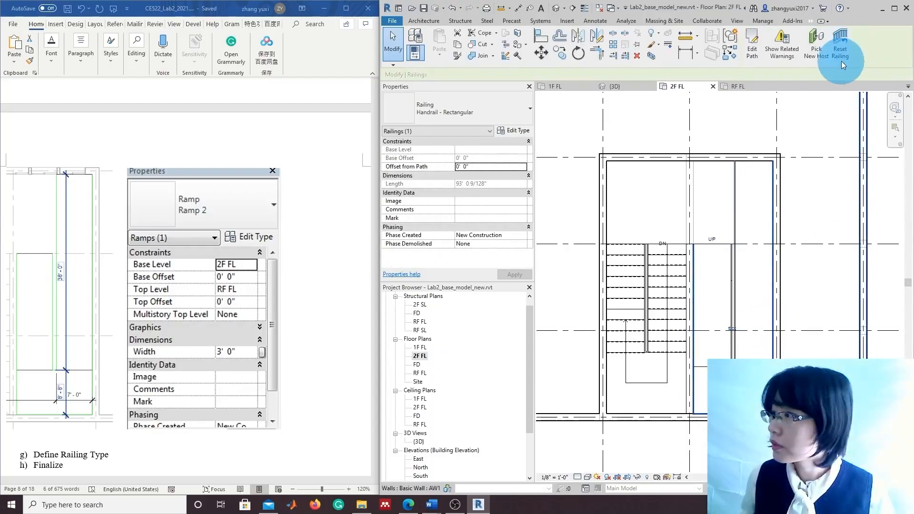
left_click(720, 245)
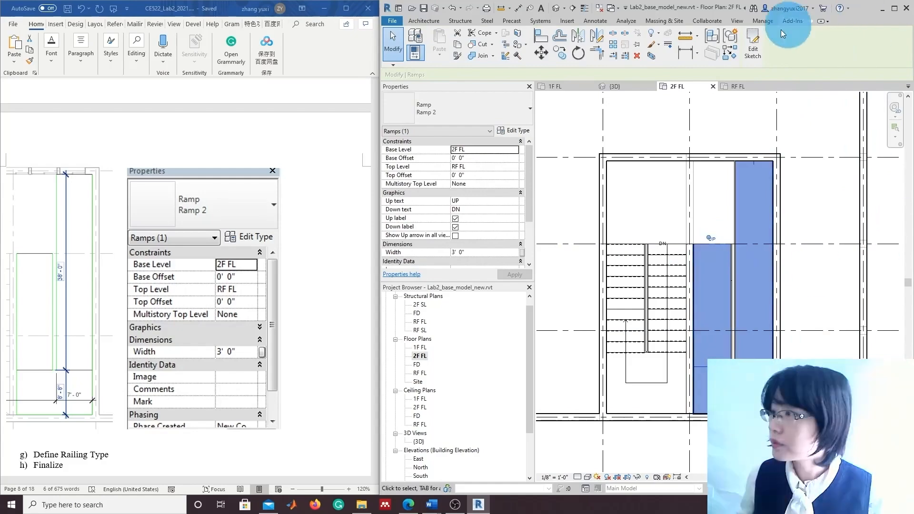
left_click(757, 52)
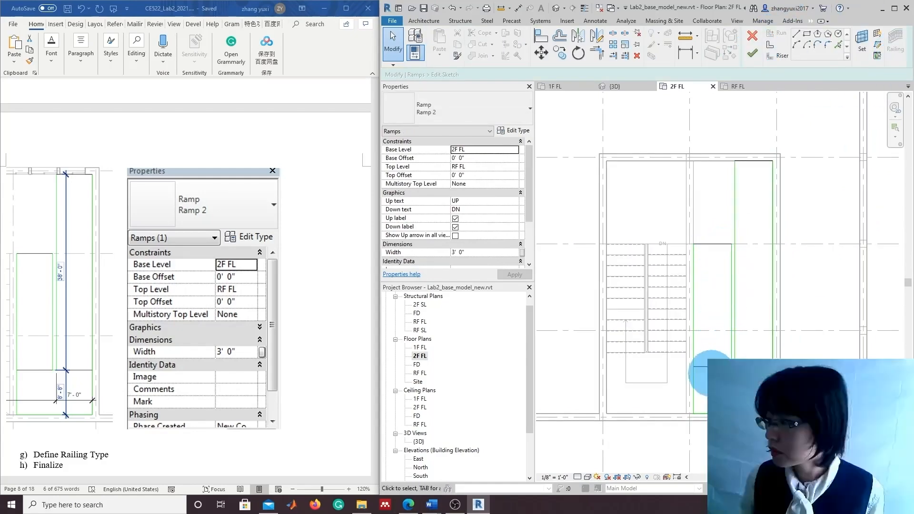
left_click(692, 408)
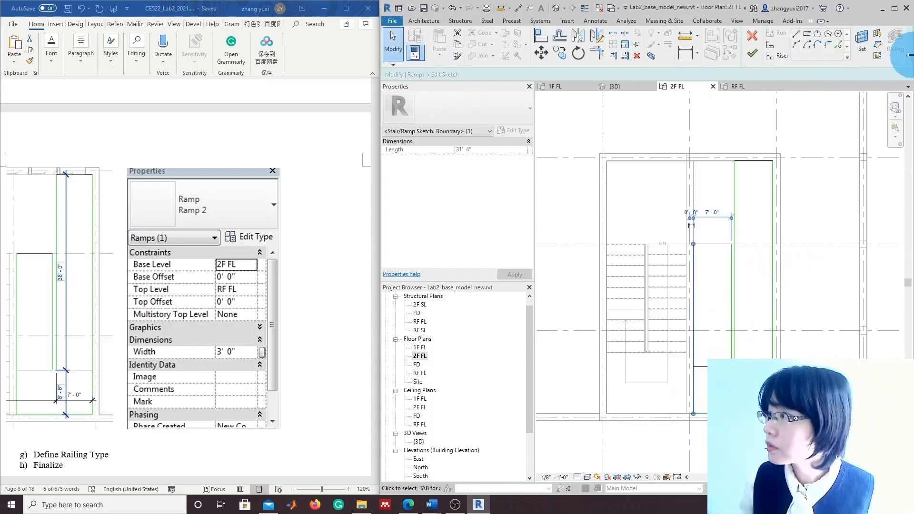
left_click(761, 290)
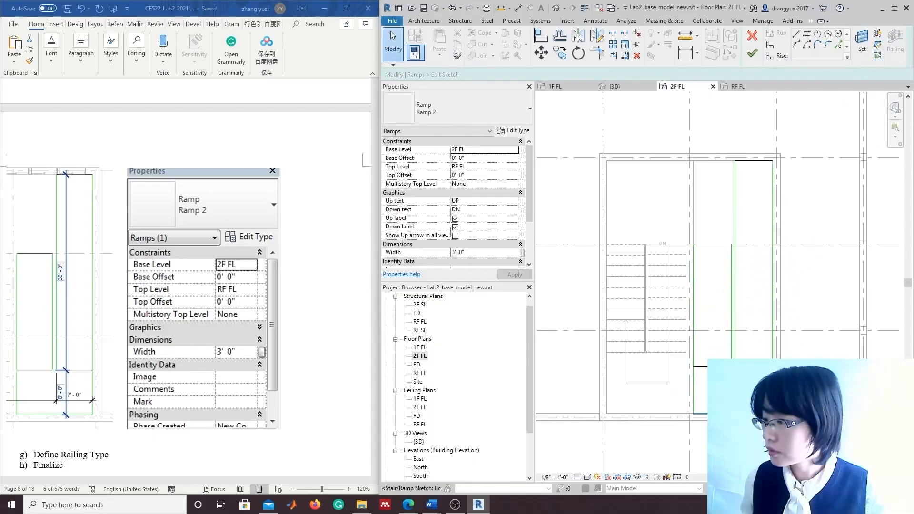
left_click(752, 53)
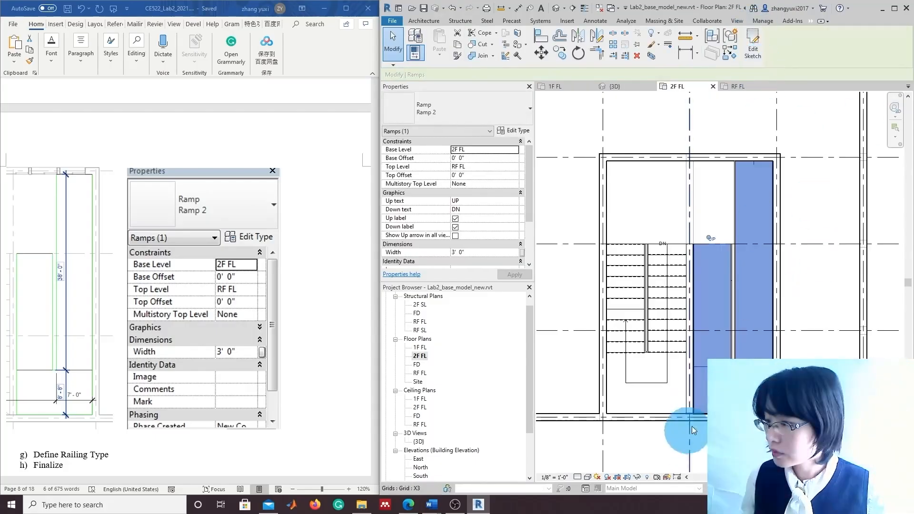
scroll(266, 387, "down", 5)
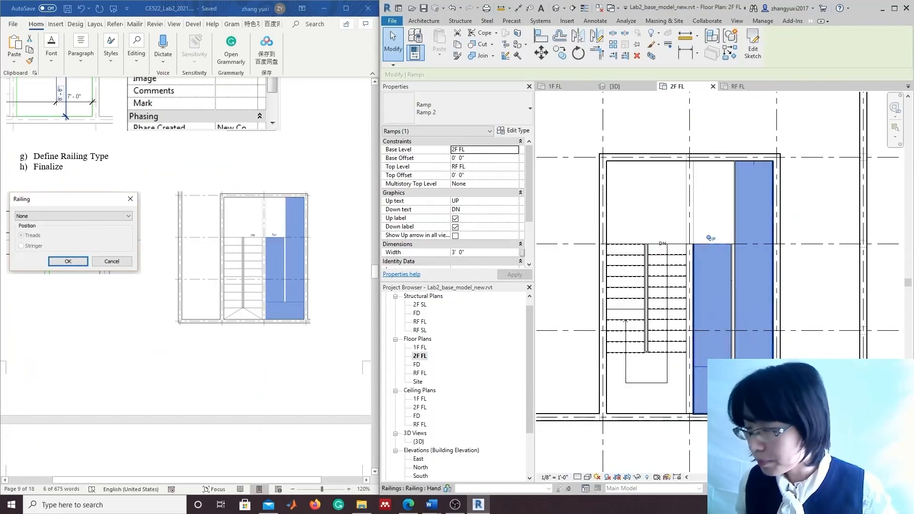
In the {3D} view, delete Ramp 2's outer and inner railings
double_click(419, 442)
mouse_move(802, 249)
middle_mouse_down("shift")
mouse_move(792, 255)
mouse_move(837, 133)
mouse_move(868, 132)
mouse_move(549, 136)
mouse_move(584, 135)
middle_mouse_up("shift")
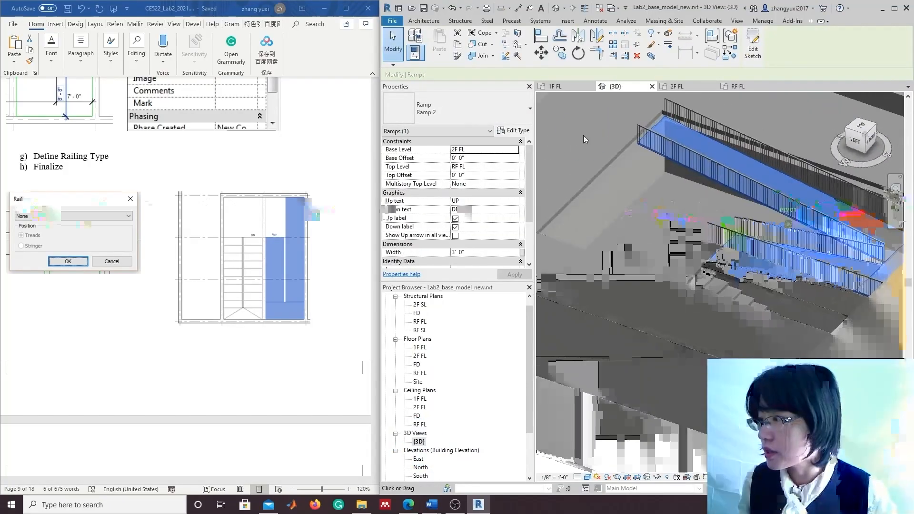
left_click(719, 237)
key("Delete")
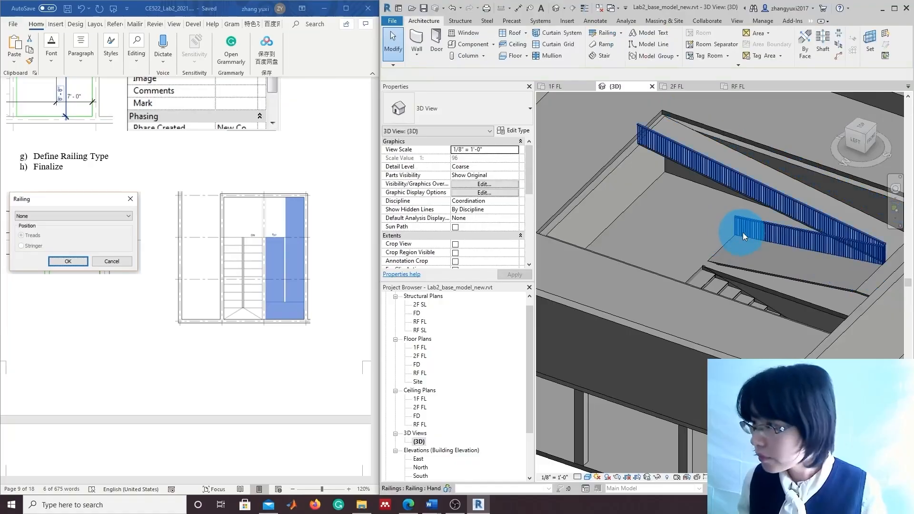
left_click(757, 222)
key("Delete")
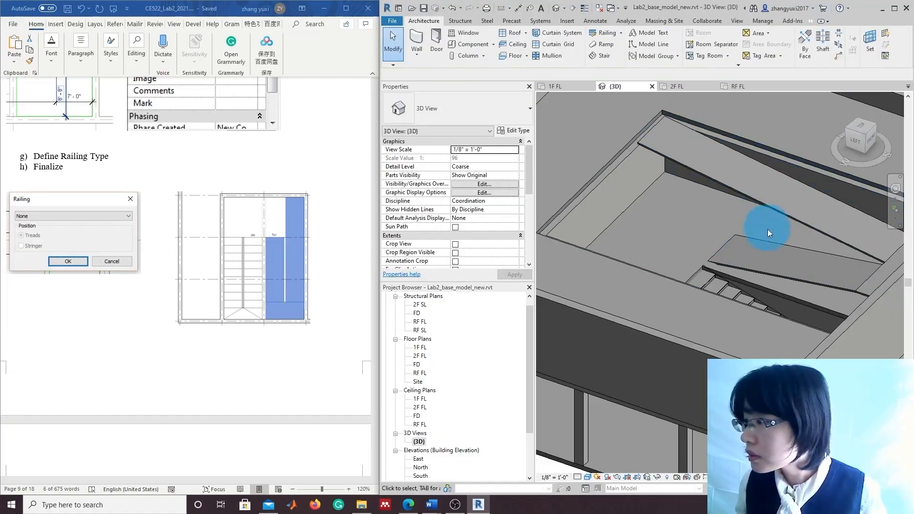
Inspect the bare Ramp 2 in the stair opening from the model's left side
scroll(768, 255, "down", 2)
scroll(770, 262, "up", 1)
mouse_move(862, 135)
left_mouse_down()
mouse_move(865, 124)
mouse_move(867, 136)
left_mouse_up()
scroll(678, 228, "up", 5)
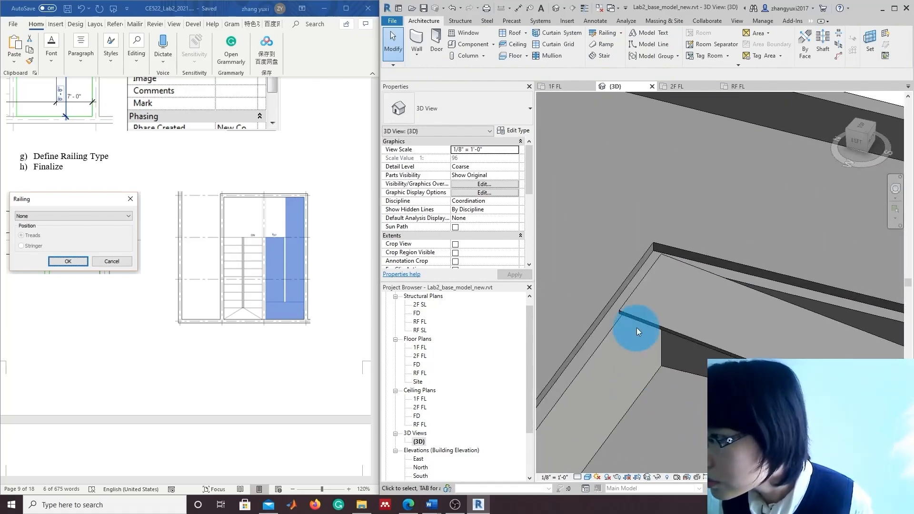
left_click(637, 311)
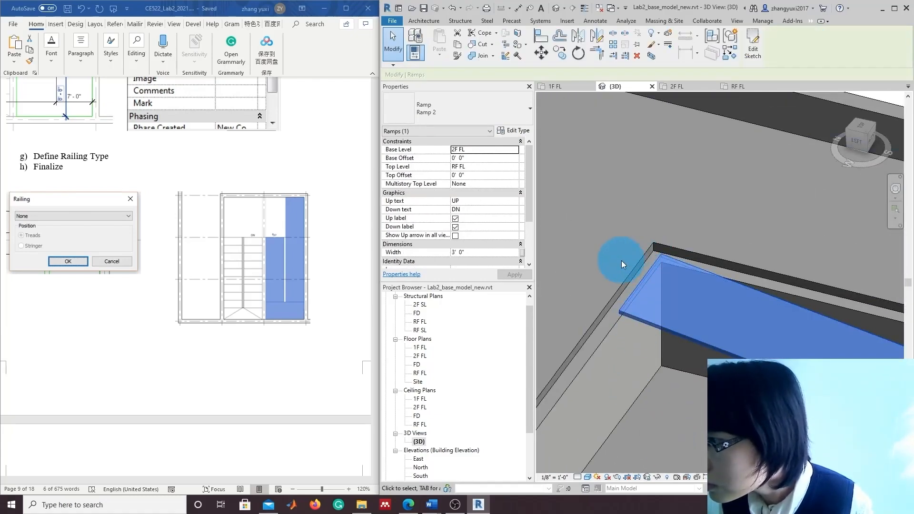
left_click(846, 176)
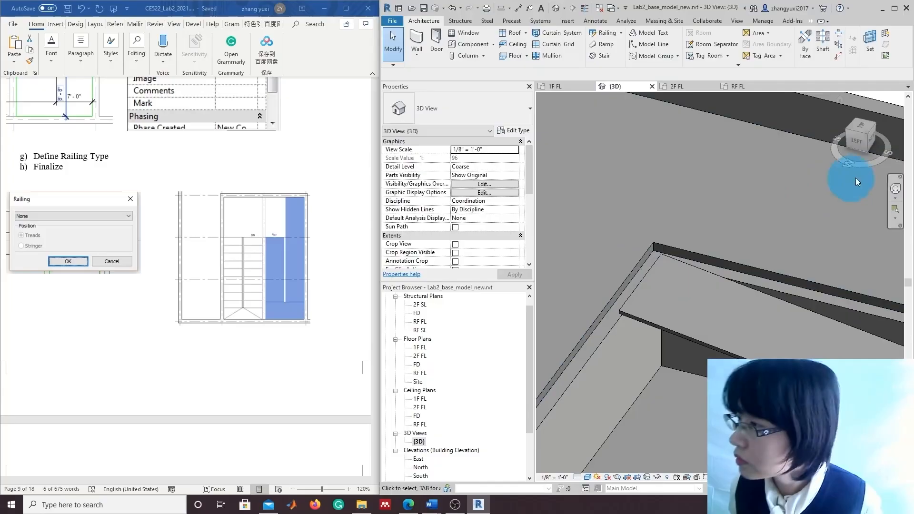
left_click(869, 139)
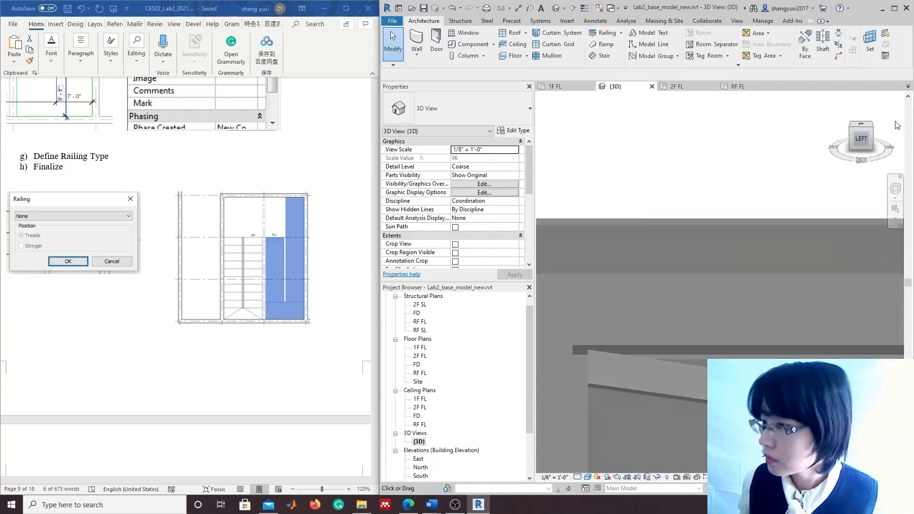
Check Ramp 2 against the AS1 floor slab from an isometric view
left_click(604, 384)
left_click(573, 399)
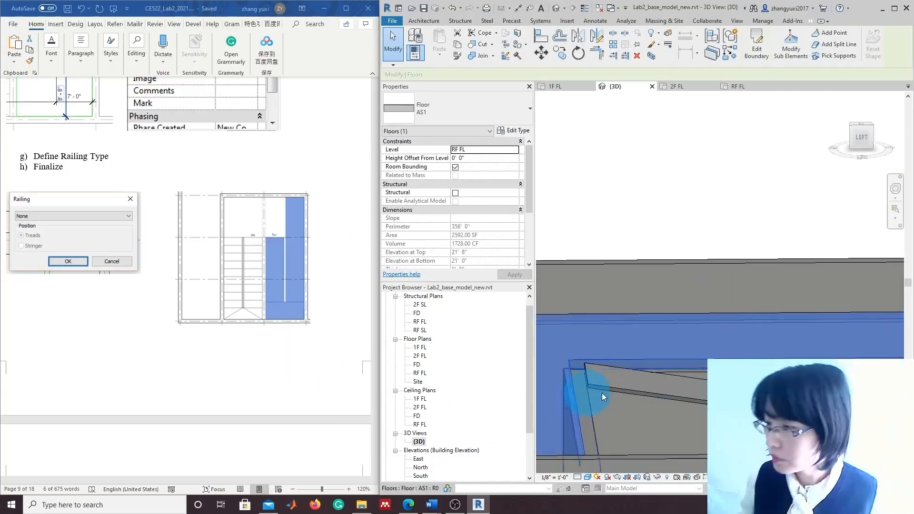
key("Escape")
left_click(629, 387)
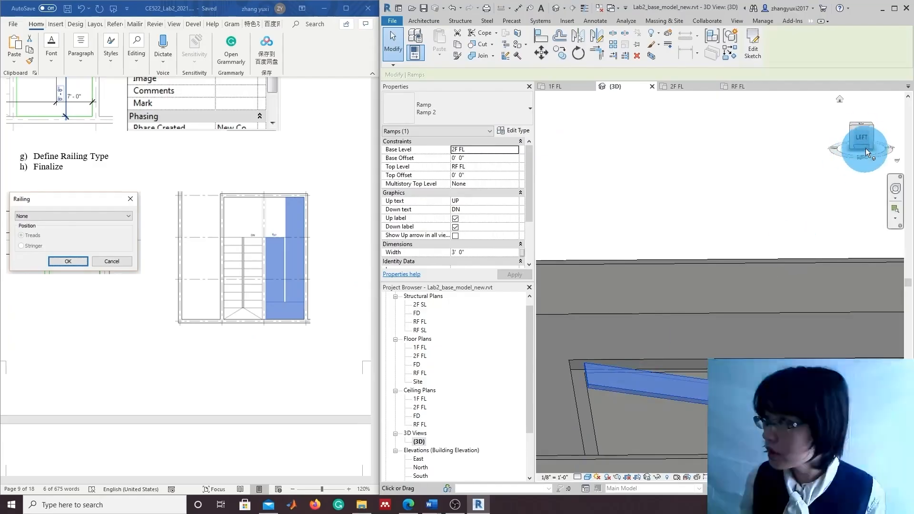
left_click_drag(866, 147, 799, 295)
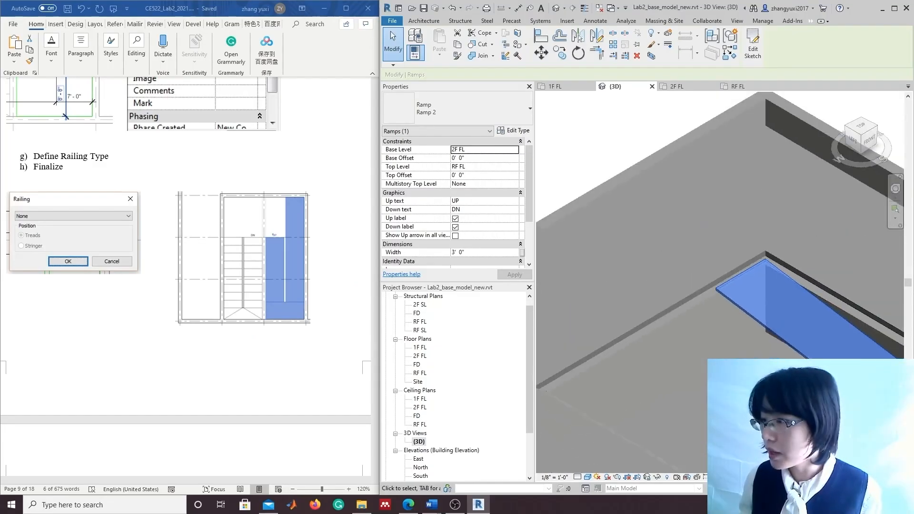
scroll(751, 418, "down", 1)
middle_click_drag(752, 418, 713, 339)
scroll(712, 340, "down", 1)
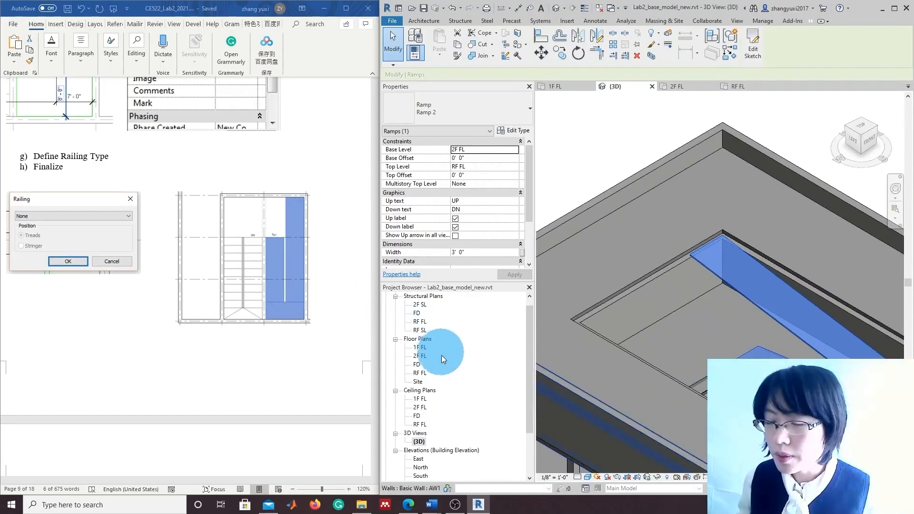
Start editing the boundary sketch of the AS1 floor on the RF FL plan
double_click(421, 374)
scroll(803, 292, "up", 1)
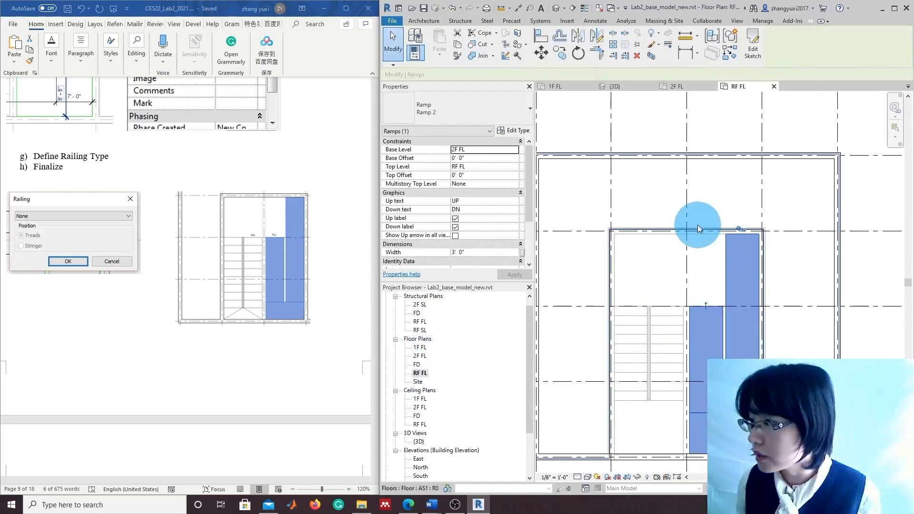
left_click(698, 225)
scroll(718, 251, "up", 2)
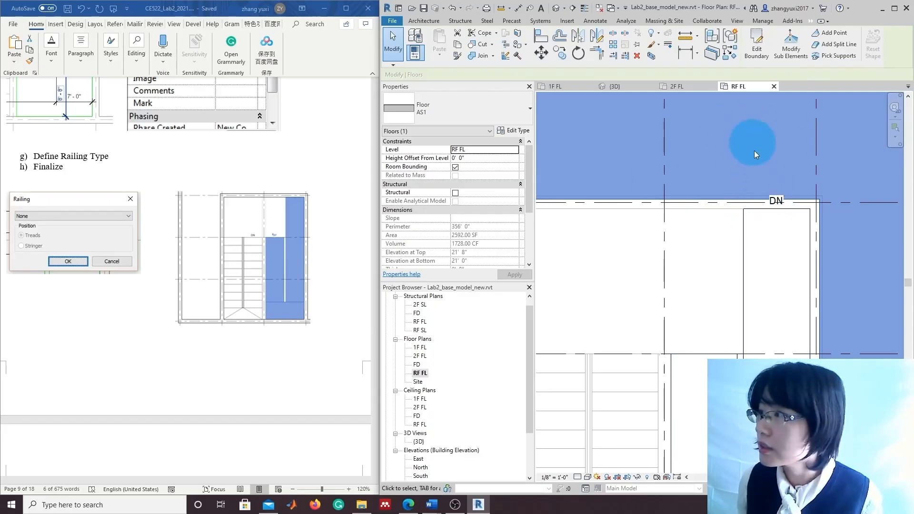
double_click(703, 202)
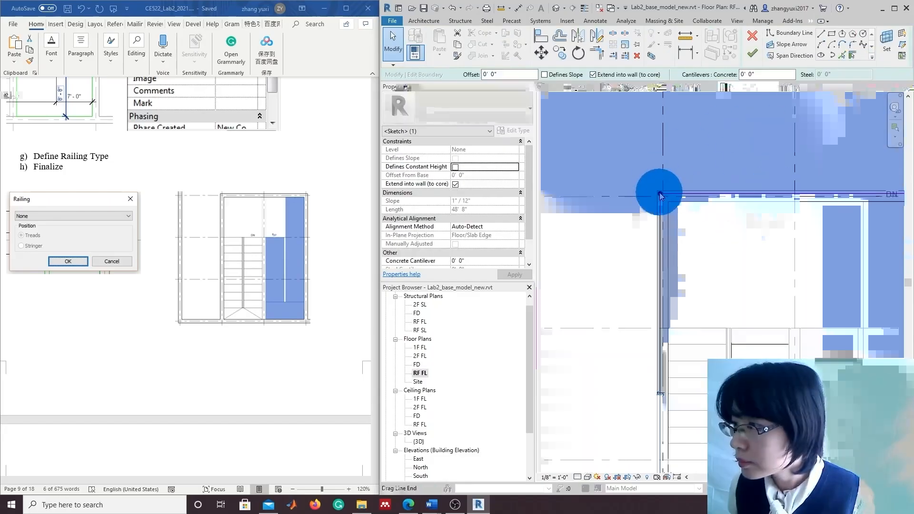
Nudge the top-left corner down and delete the 32'-8" top boundary line
mouse_move(660, 194)
left_mouse_down()
mouse_move(676, 204)
mouse_move(661, 206)
left_mouse_up()
left_click(676, 195)
left_click(688, 193)
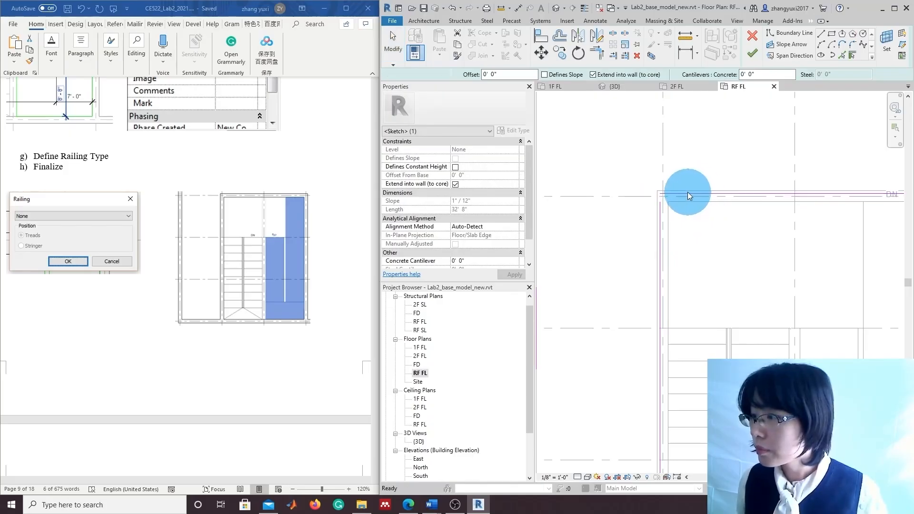
left_click(687, 193)
key("Delete")
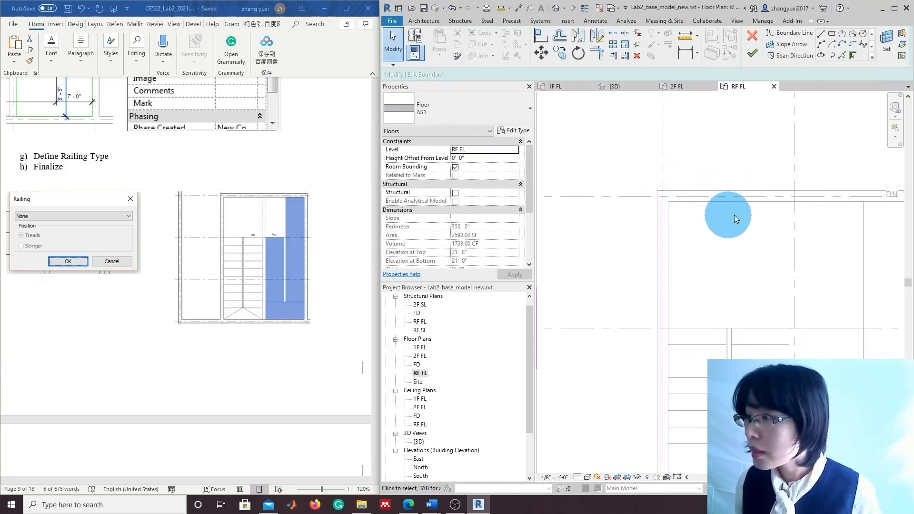
Draw a replacement boundary line from the left corner to the vertical boundary
left_click(821, 33)
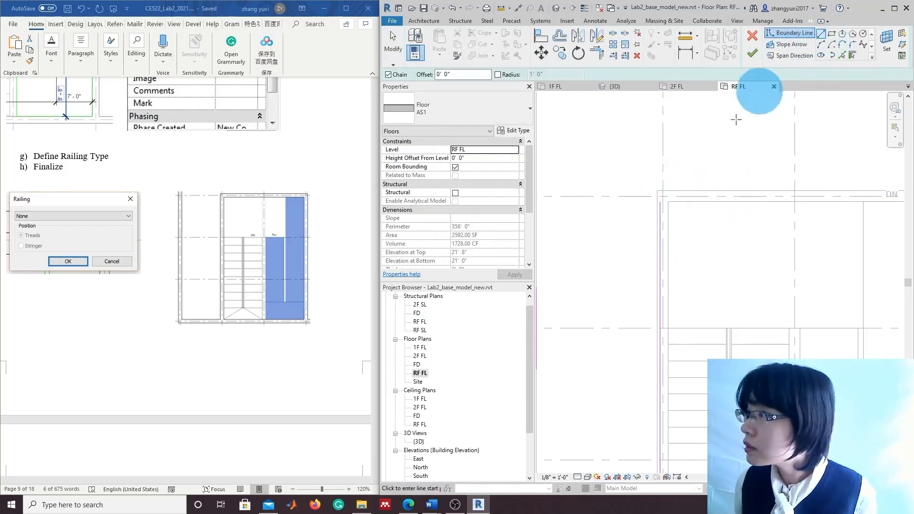
left_click(661, 203)
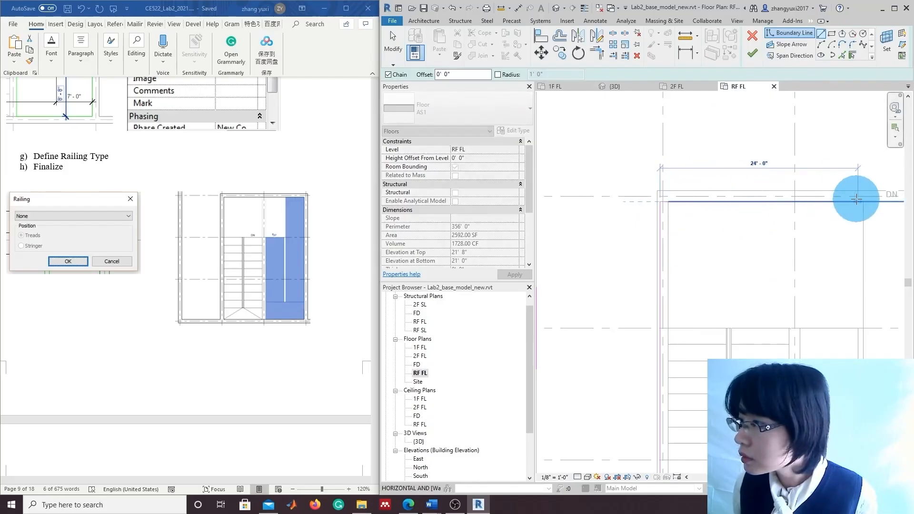
middle_click_drag(863, 206, 627, 223)
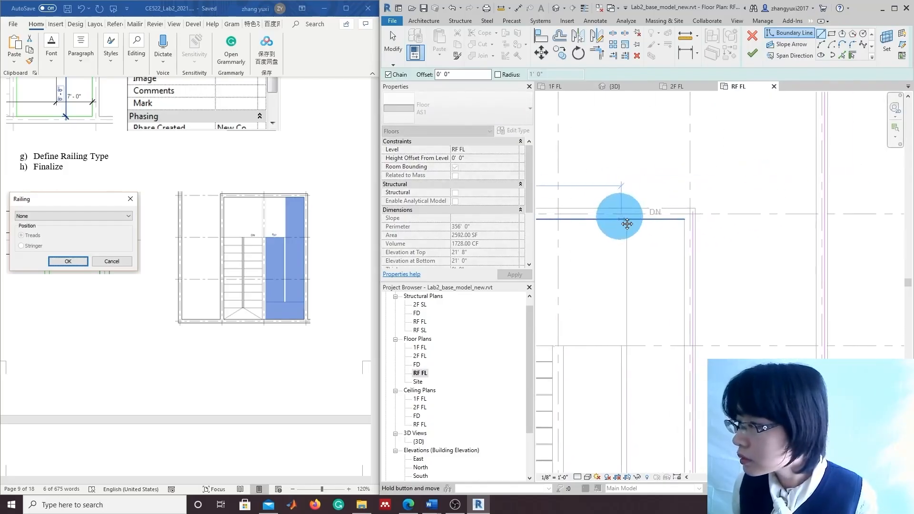
left_click(693, 220)
scroll(723, 232, "up", 3)
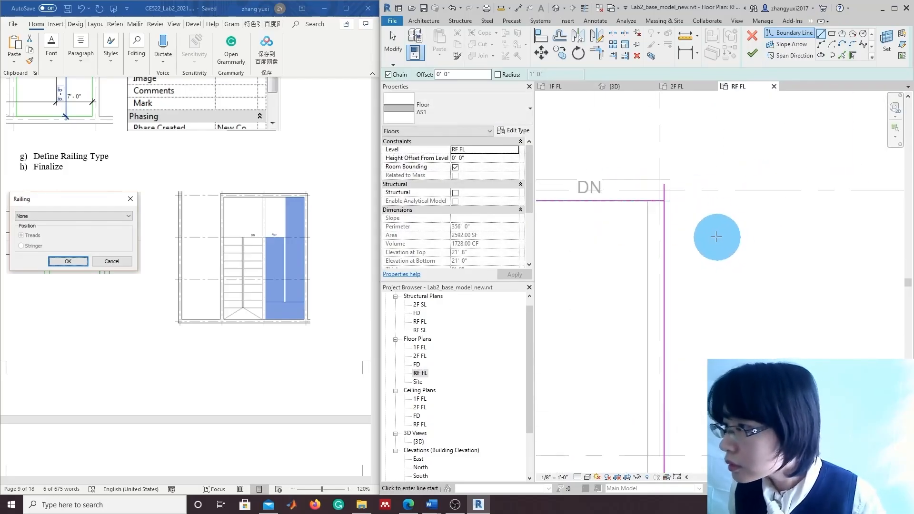
key("Escape")
key("Escape")
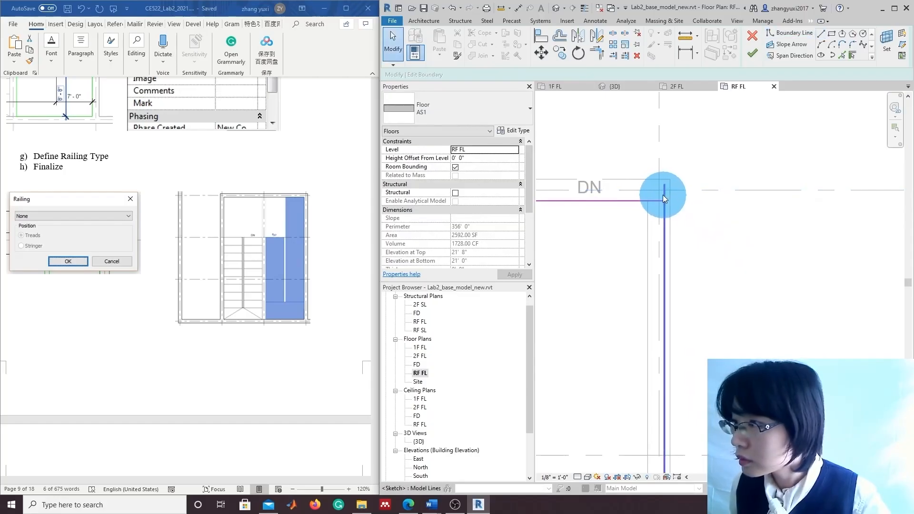
scroll(688, 266, "down", 1)
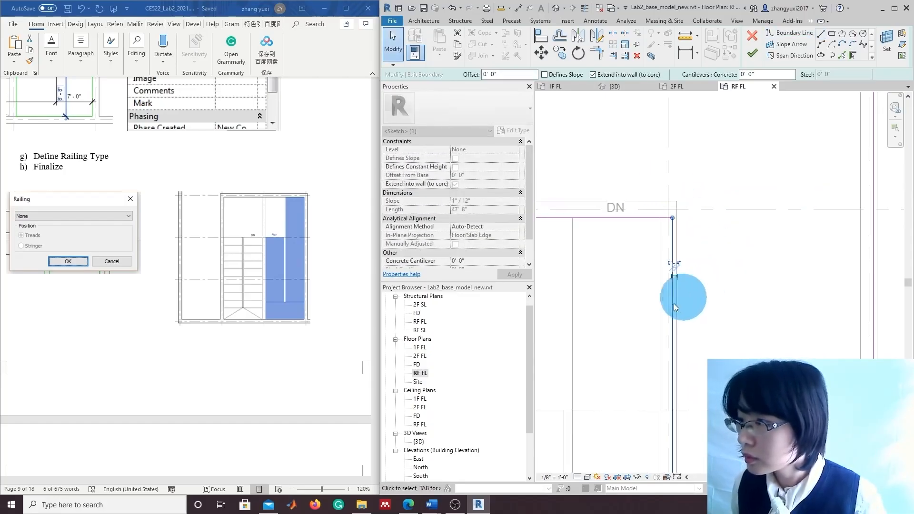
middle_click_drag(647, 324, 820, 312)
scroll(681, 324, "down", 1)
middle_click_drag(688, 342, 791, 306)
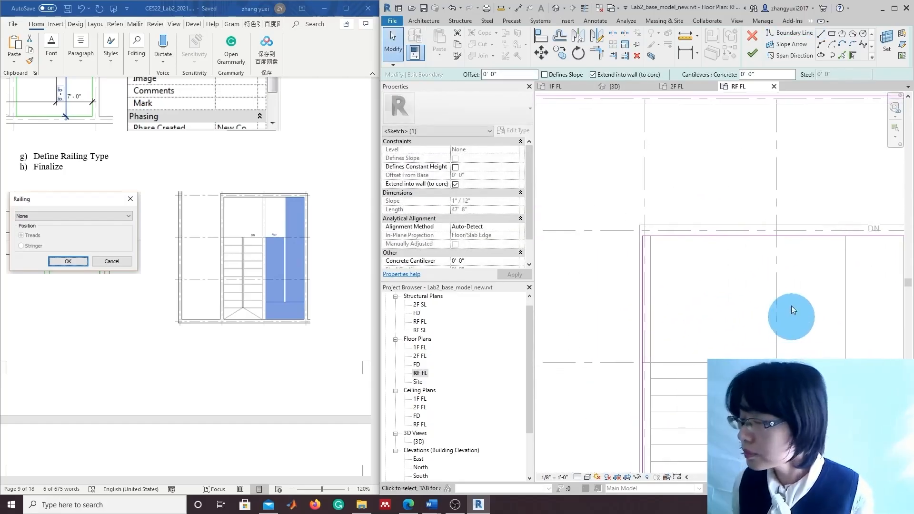
Delete the extra vertical and 16' lines and pull the bottom line to 17'-0"
left_click(659, 133)
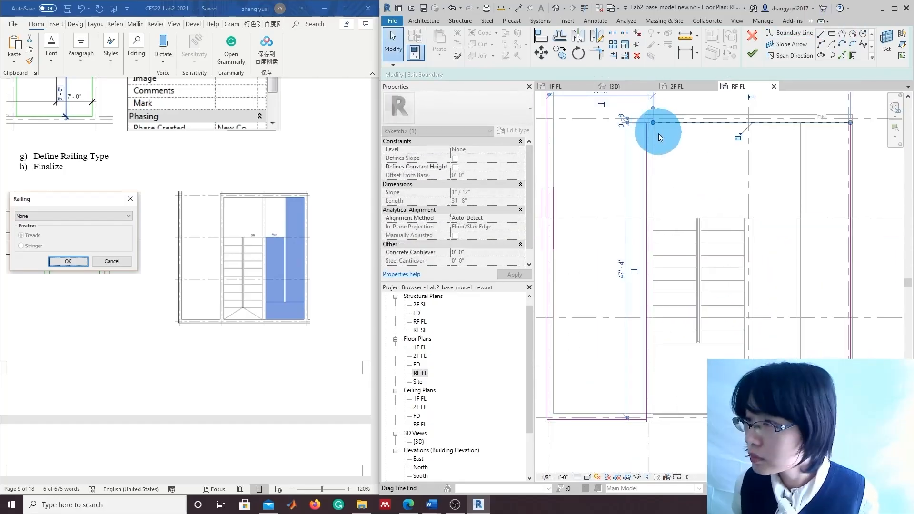
left_click(647, 411)
key("Delete")
left_click(642, 419)
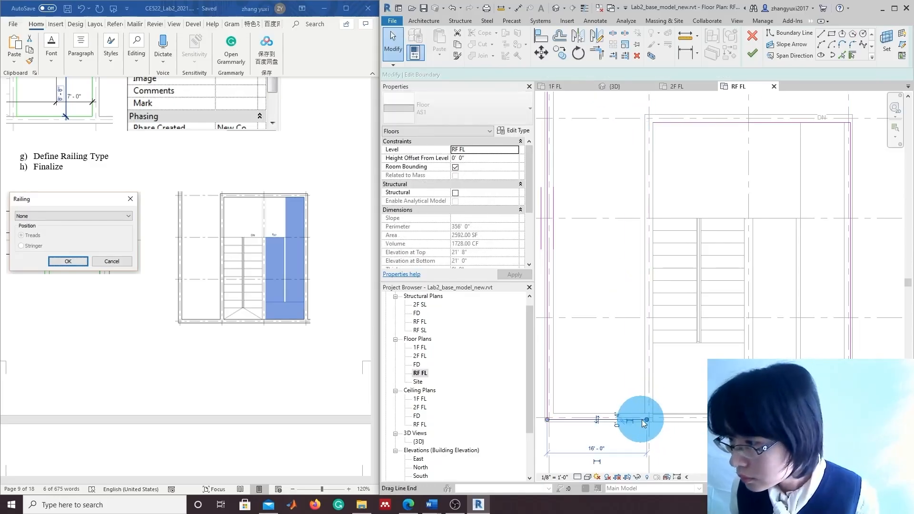
left_click_drag(647, 419, 652, 420)
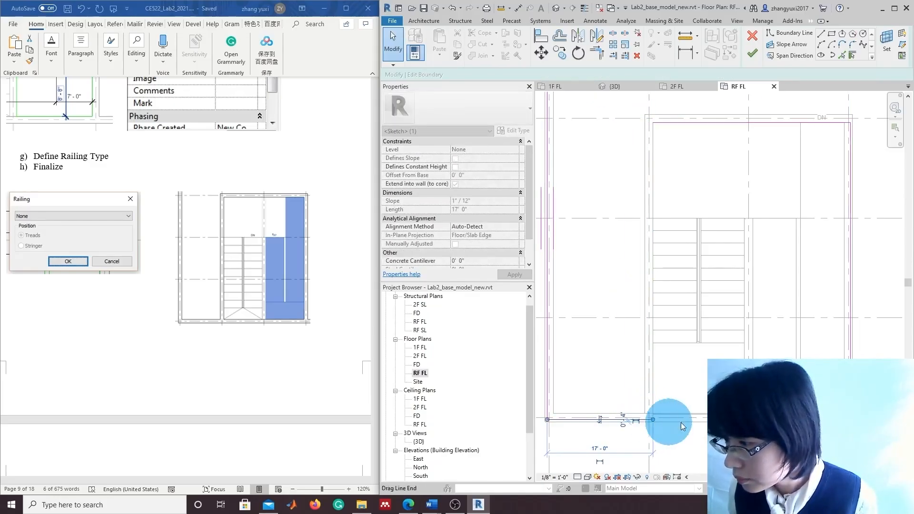
left_click(600, 419)
left_click(851, 410)
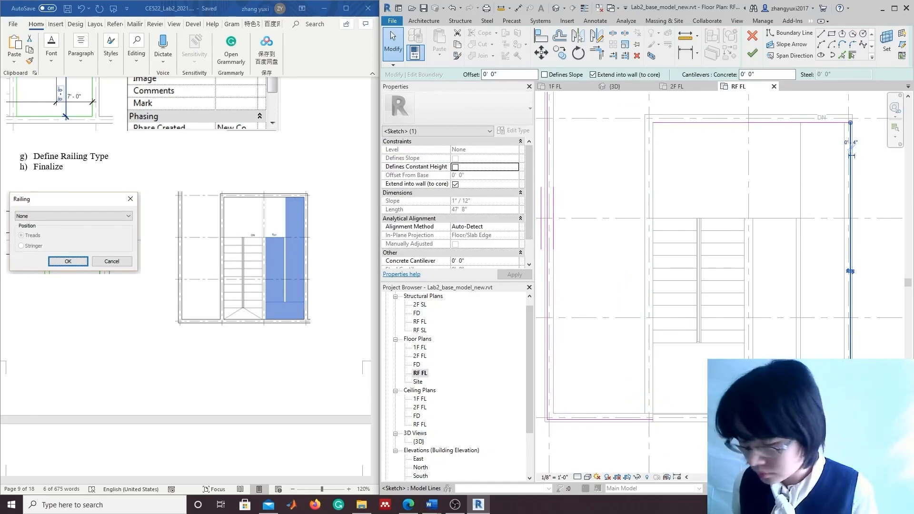
key("Delete")
left_click(855, 419)
key("Delete")
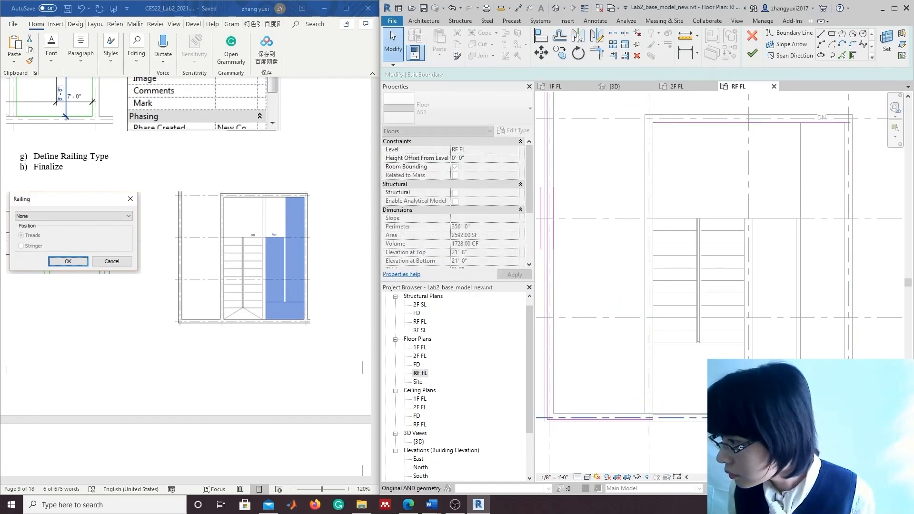
Stretch a boundary line to 31'-8" and redraw the top and left edges along the walls
left_click(898, 305)
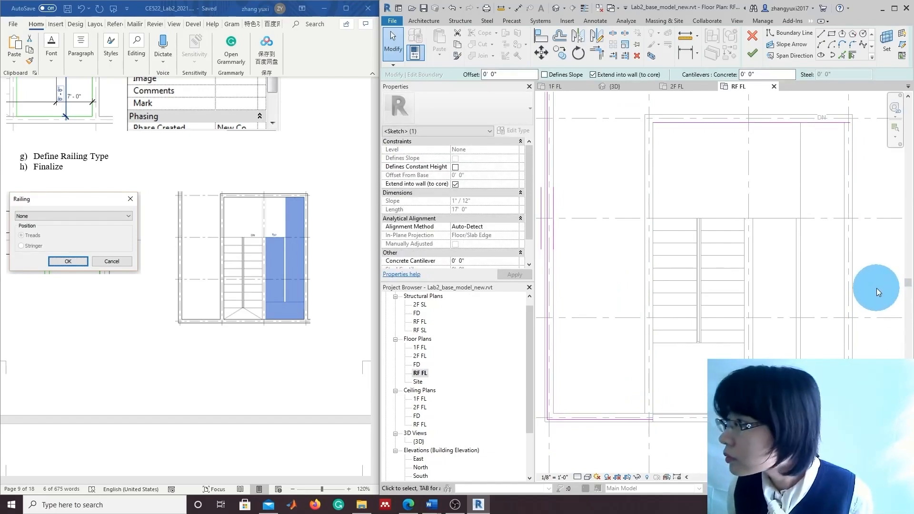
middle_click_drag(876, 288, 878, 309)
left_click_drag(834, 145, 849, 143)
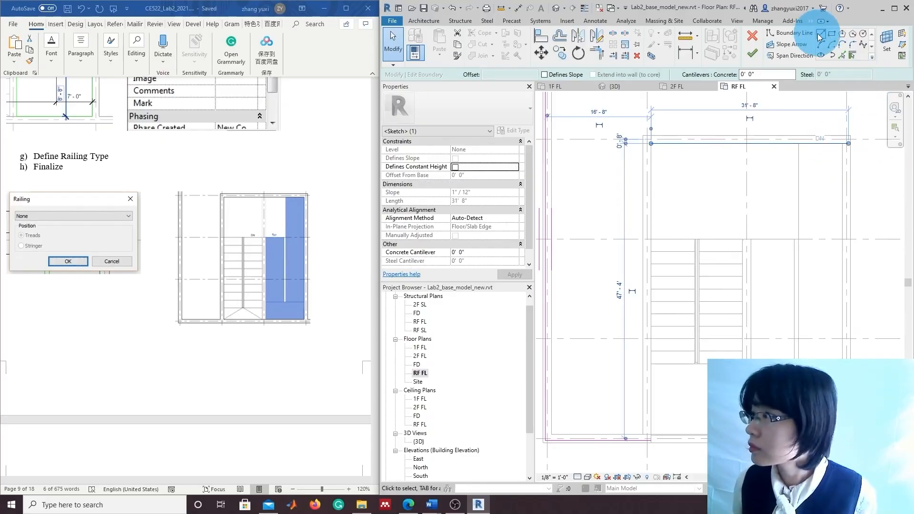
left_click(820, 33)
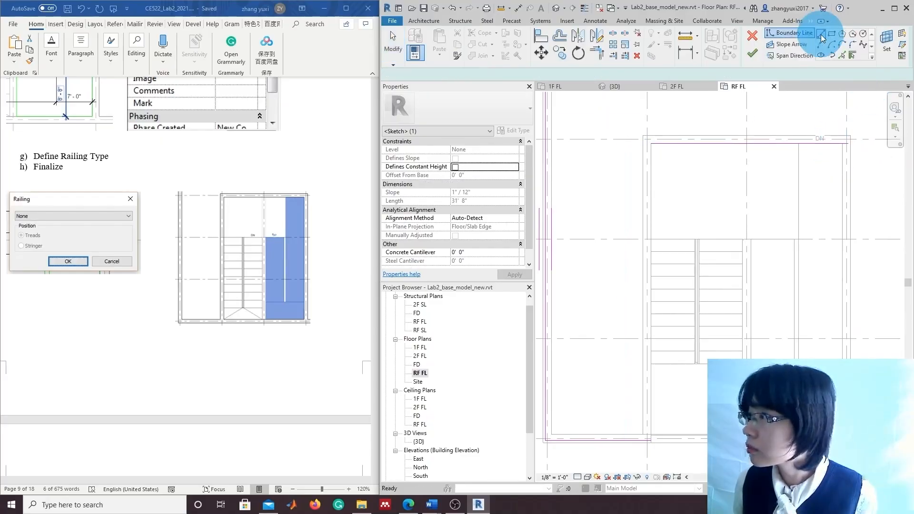
left_click(841, 143)
left_click(647, 142)
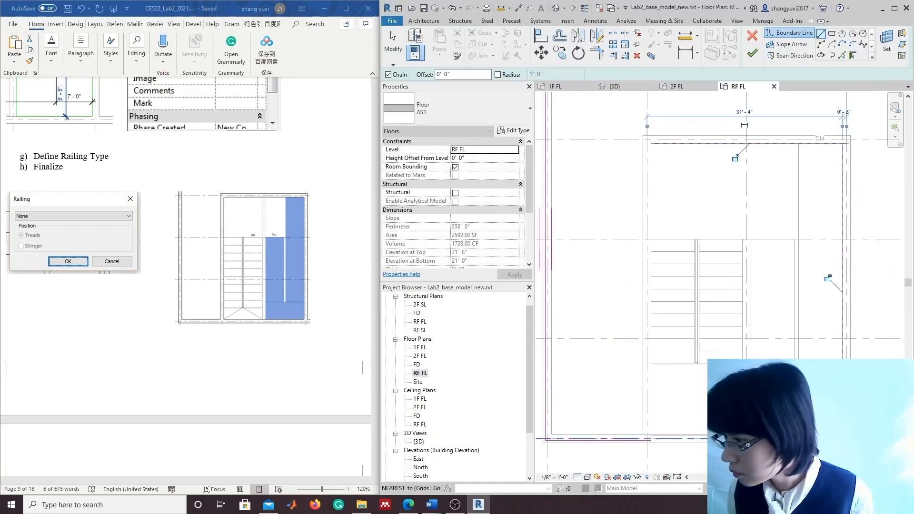
left_click(658, 442)
left_click(654, 441)
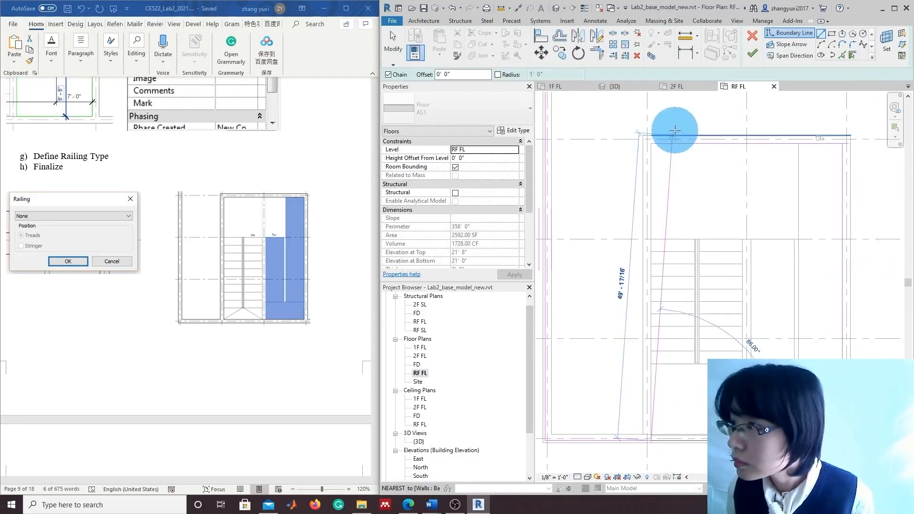
left_click(652, 144)
scroll(864, 163, "up", 3)
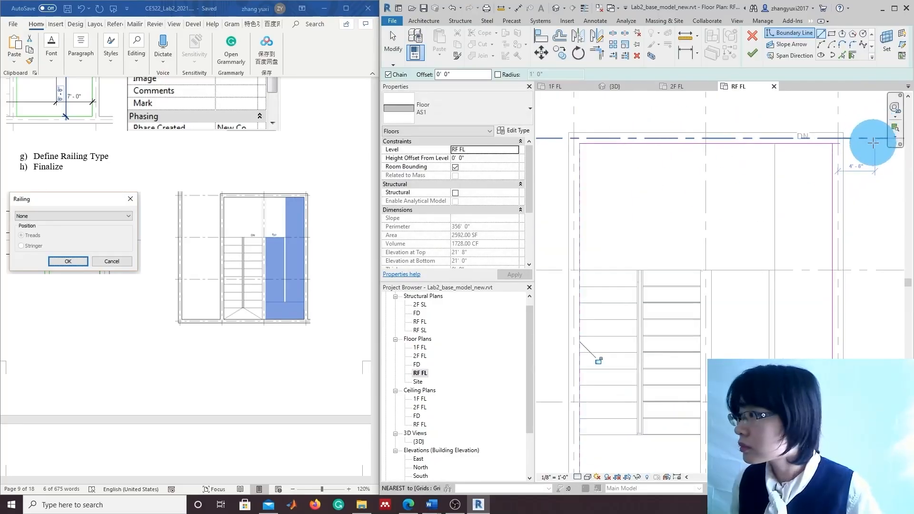
key("Escape")
Trim the top boundary line's overshooting end back to the corner
left_click(825, 135)
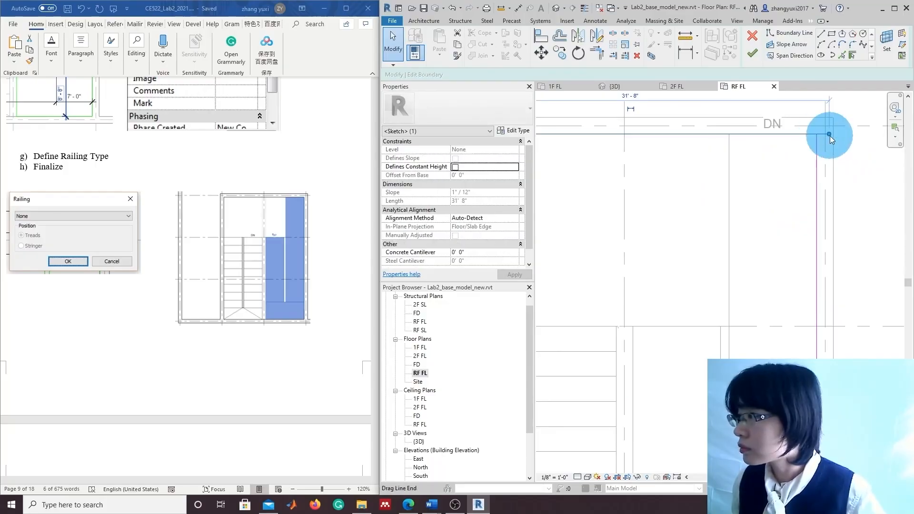
left_click_drag(828, 134, 817, 135)
left_click(778, 55)
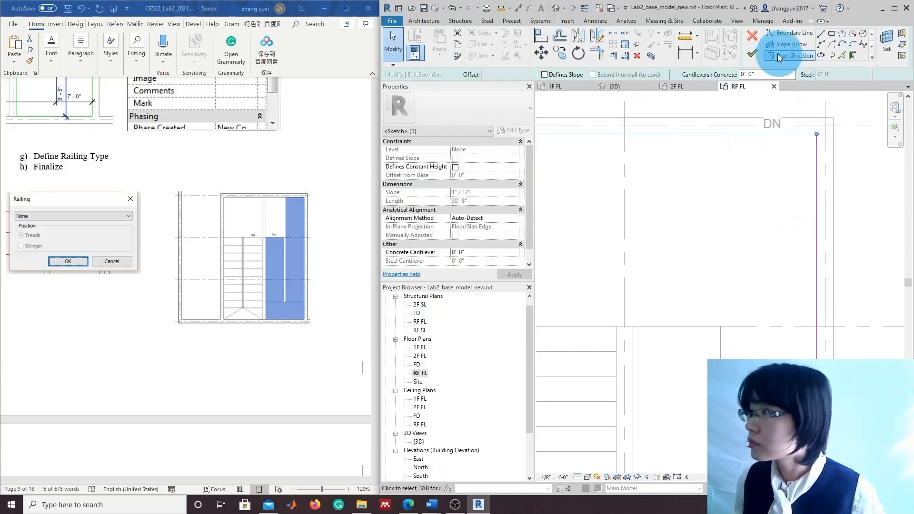
Finish the RF FL floor boundary edit and clear the selection
left_click(753, 56)
scroll(758, 281, "down", 3)
scroll(774, 242, "down", 1)
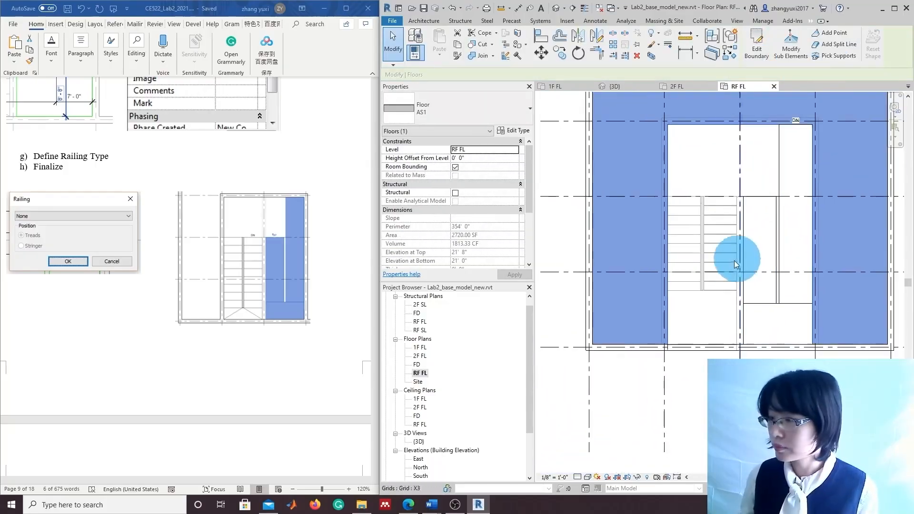
left_click(713, 261)
Open {3D} and orbit to an isometric view to check the new roof slab
double_click(422, 439)
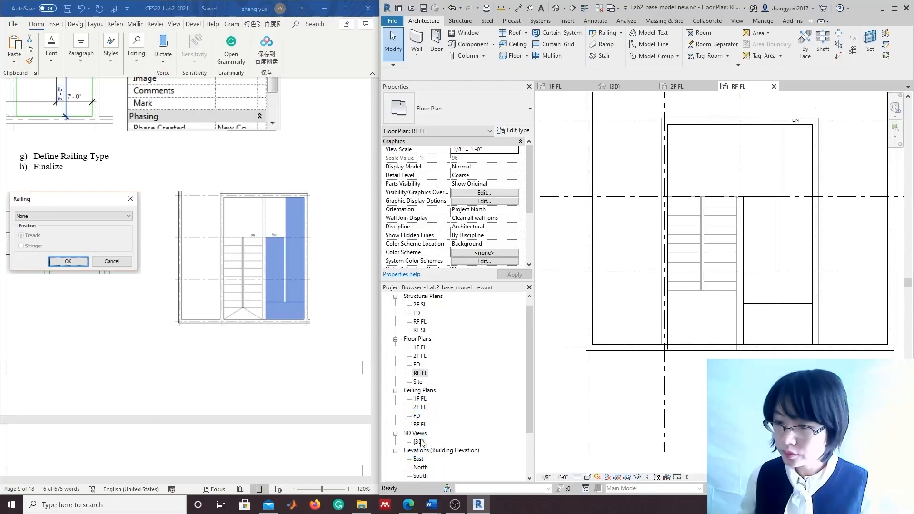
scroll(764, 340, "up", 2)
scroll(753, 350, "down", 1)
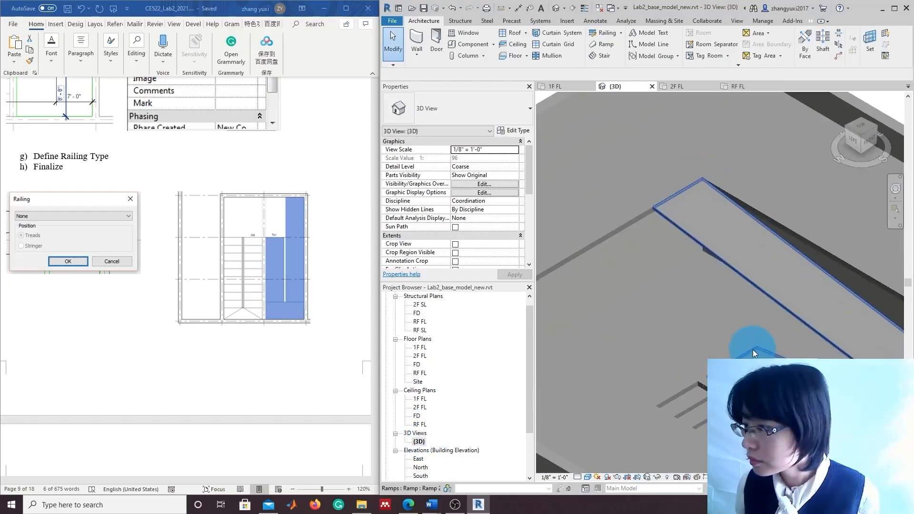
mouse_move(873, 142)
left_mouse_down()
mouse_move(861, 124)
mouse_move(849, 144)
mouse_move(795, 137)
left_mouse_up()
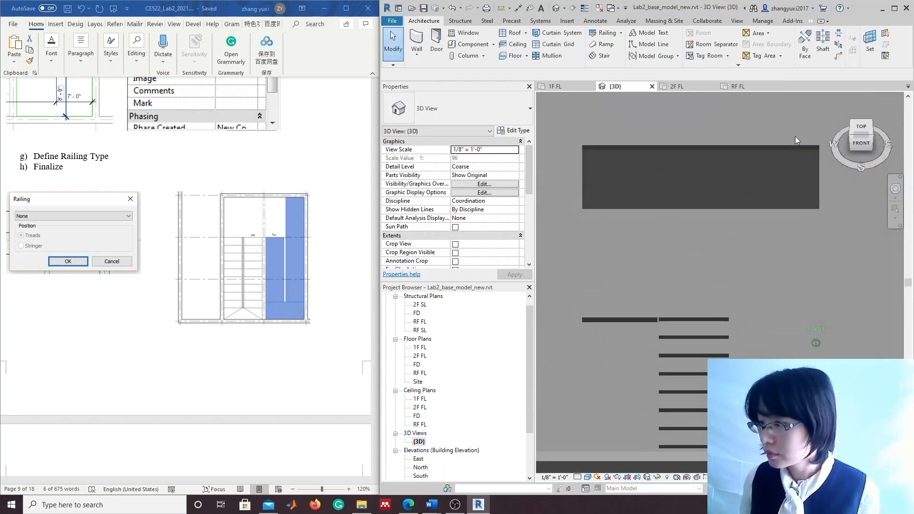
scroll(777, 262, "down", 1)
left_click_drag(863, 133, 826, 364)
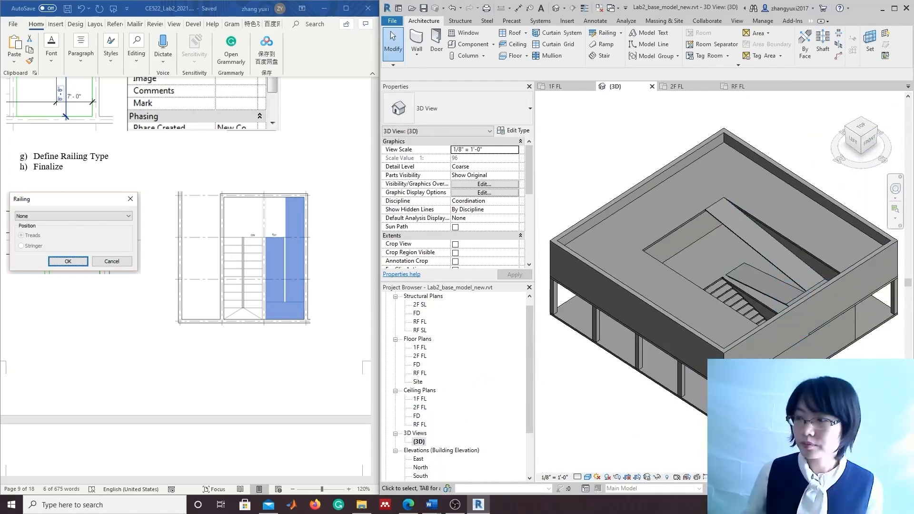
left_click_drag(867, 133, 857, 116)
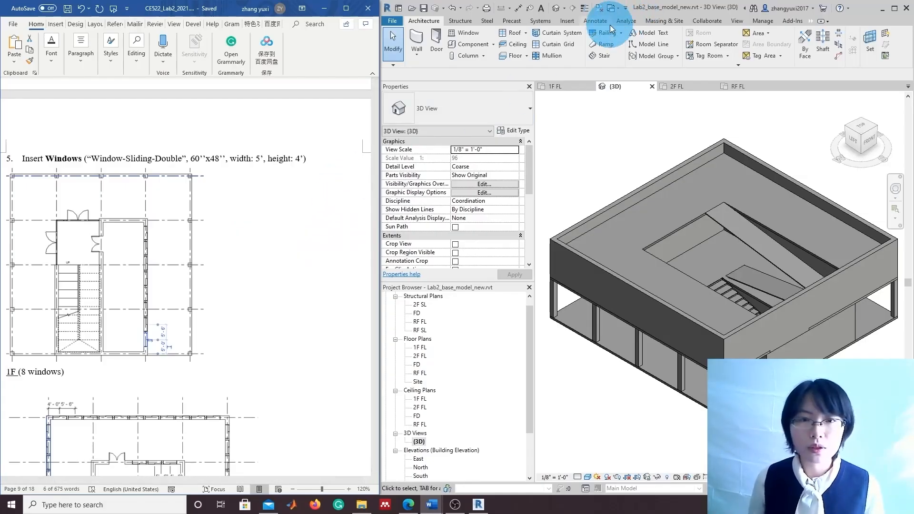
Open Load Family from the Insert tab and browse into the Windows folder
left_click(567, 22)
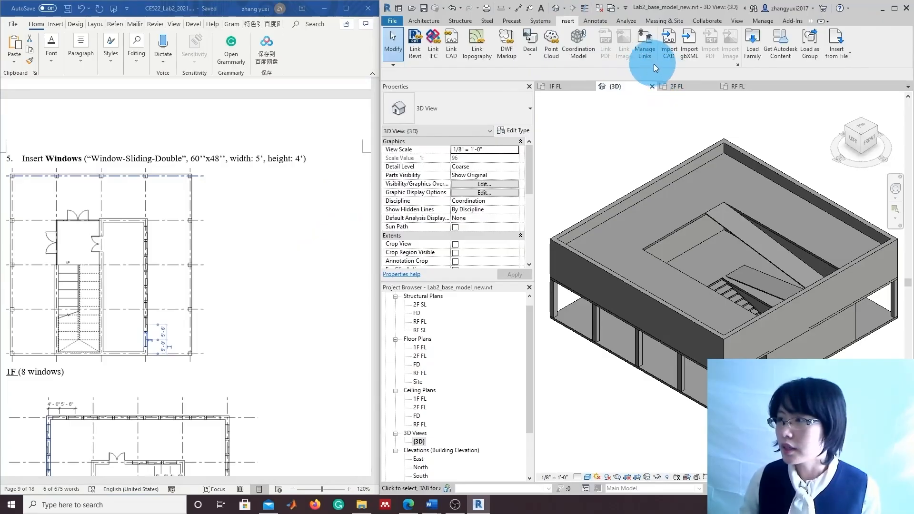
left_click(751, 52)
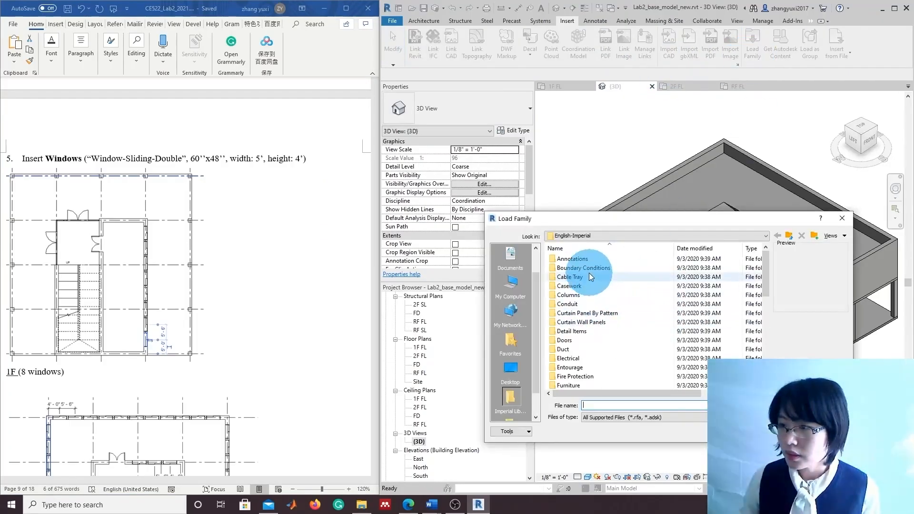
scroll(588, 343, "down", 1)
scroll(594, 357, "up", 1)
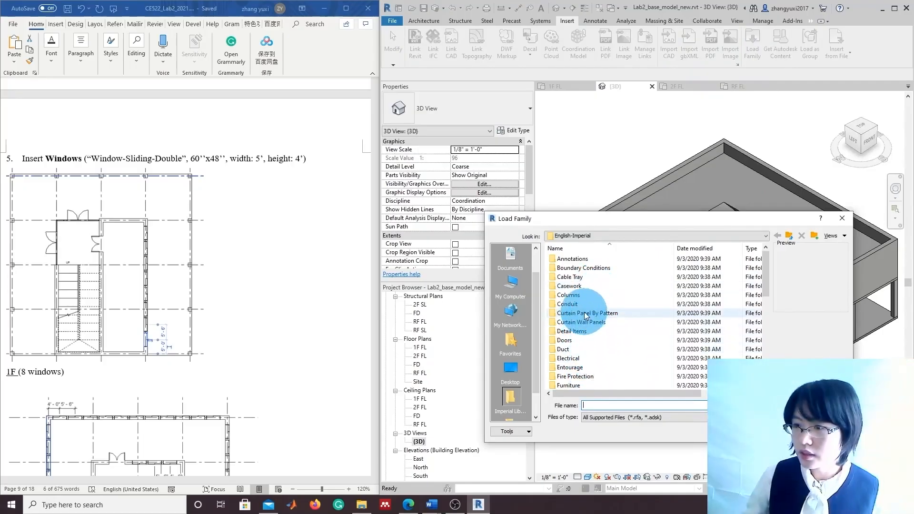
scroll(593, 350, "down", 3)
scroll(596, 365, "down", 6)
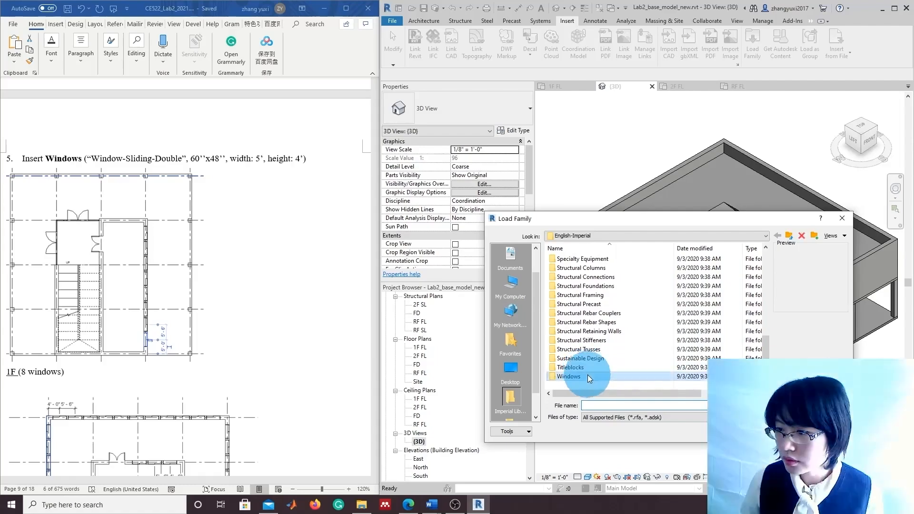
double_click(587, 376)
Load Window-Sliding-Double.rfa with only its 60" x 48" type
scroll(639, 355, "down", 7)
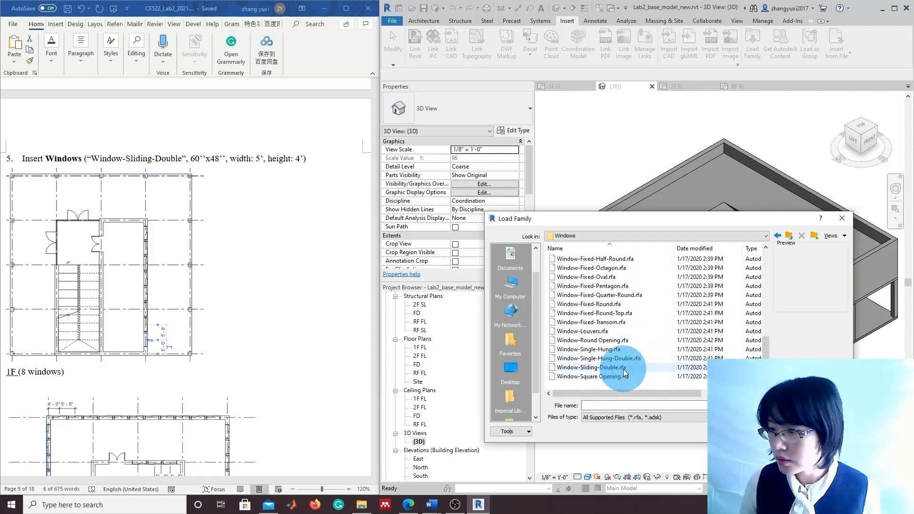
double_click(619, 368)
scroll(603, 270, "down", 1)
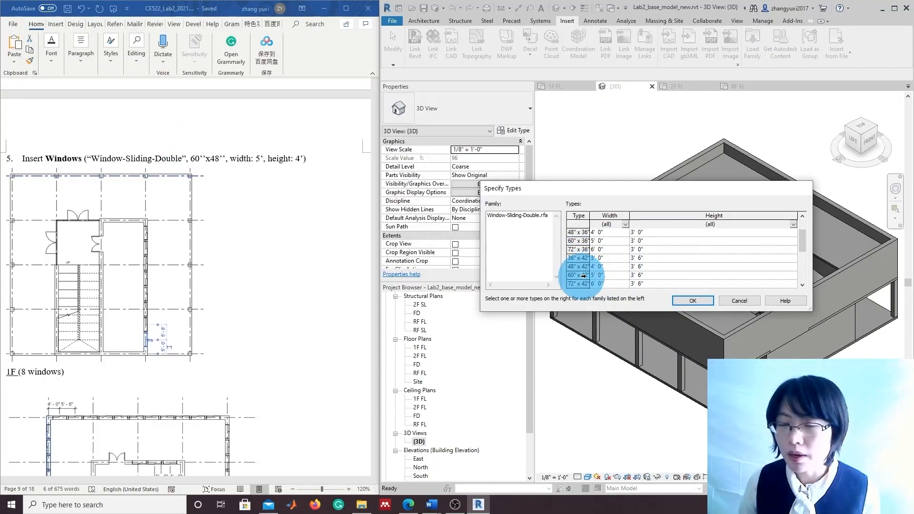
scroll(586, 282, "down", 1)
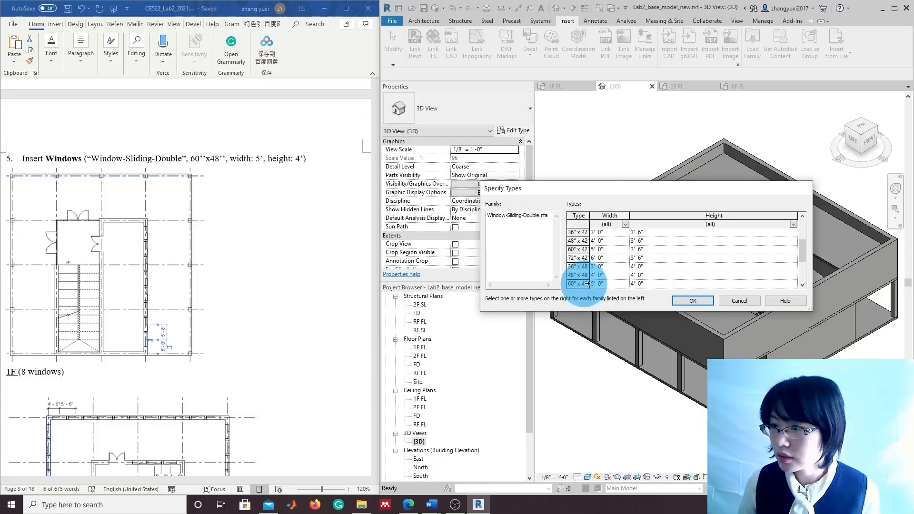
left_click(587, 284)
left_click(693, 300)
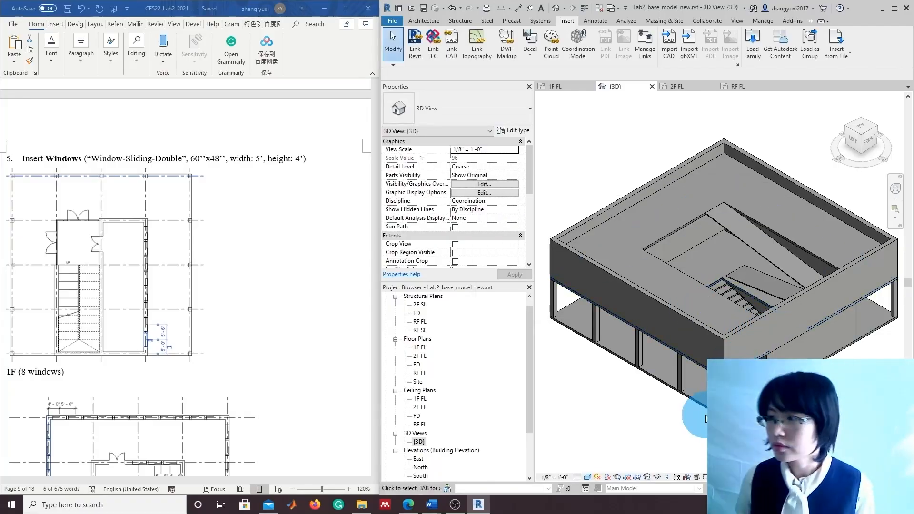
scroll(648, 450, "down", 3)
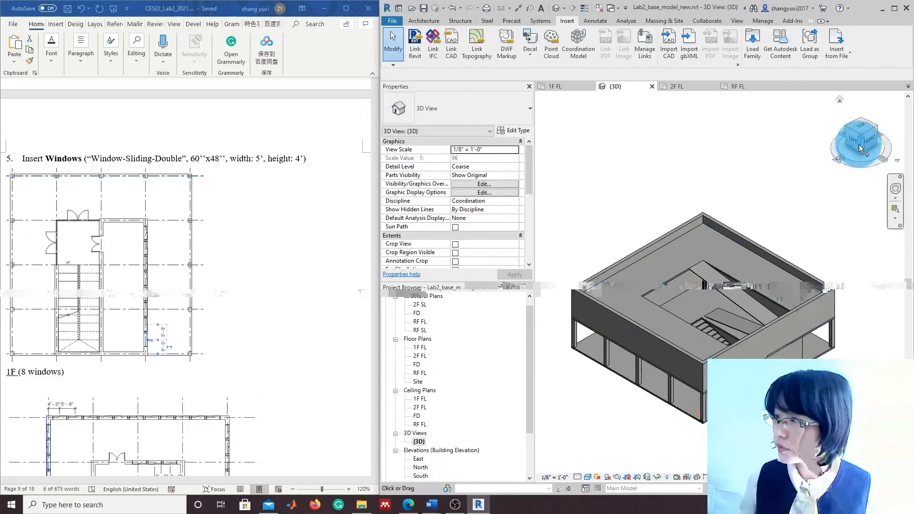
Start the sliding double Window tool and switch to the 1F FL floor plan
left_click_drag(859, 139, 868, 139)
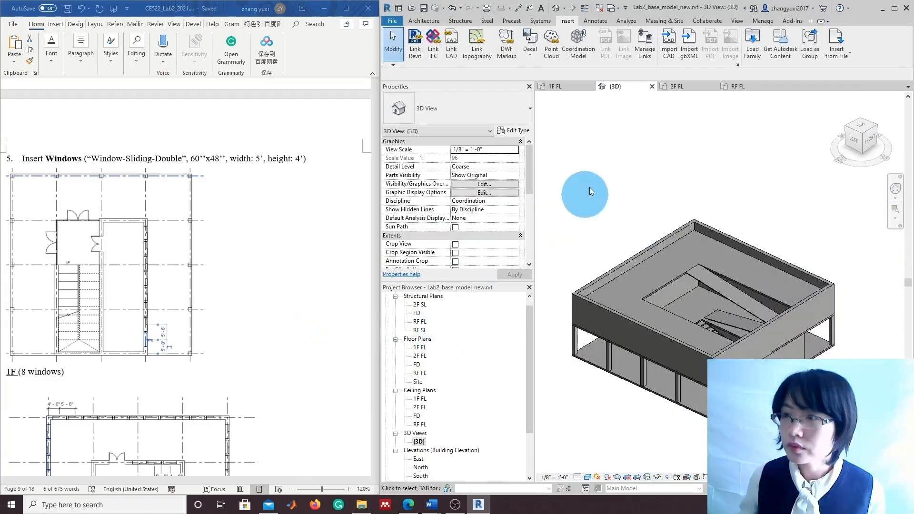
left_click(424, 20)
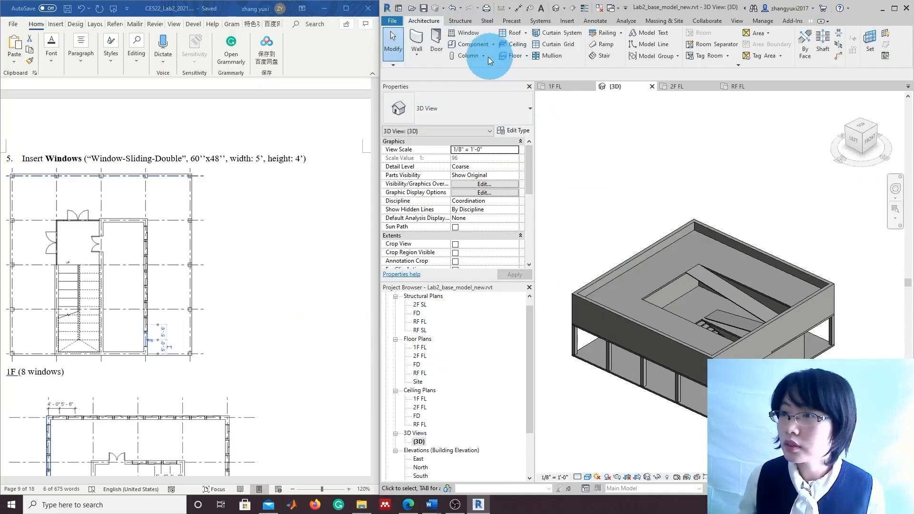
left_click(471, 34)
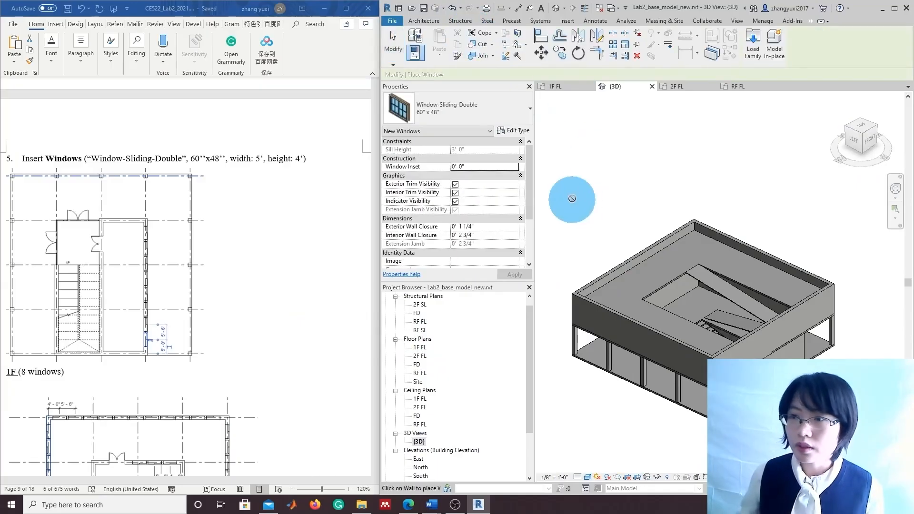
double_click(418, 348)
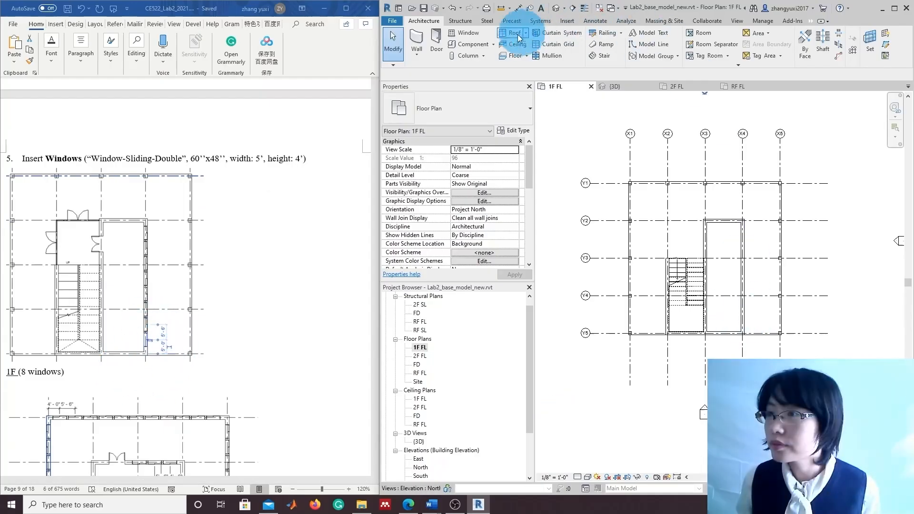
Place six Window-Sliding-Double windows up the X4 wall from bottom to top
left_click(466, 32)
scroll(809, 248, "up", 4)
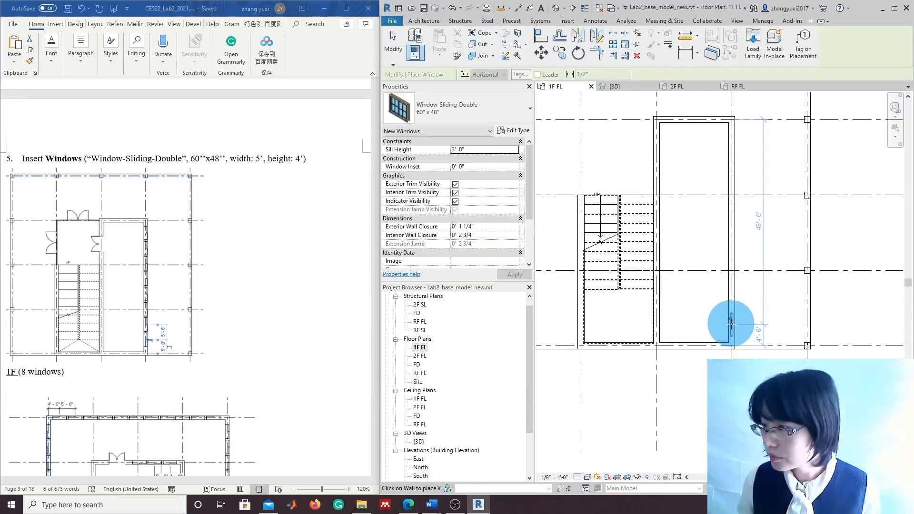
left_click(732, 325)
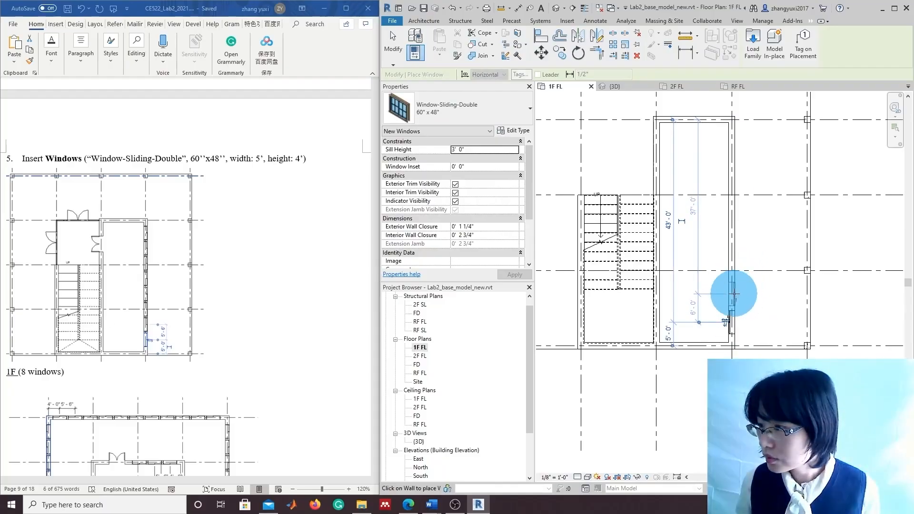
left_click(734, 297)
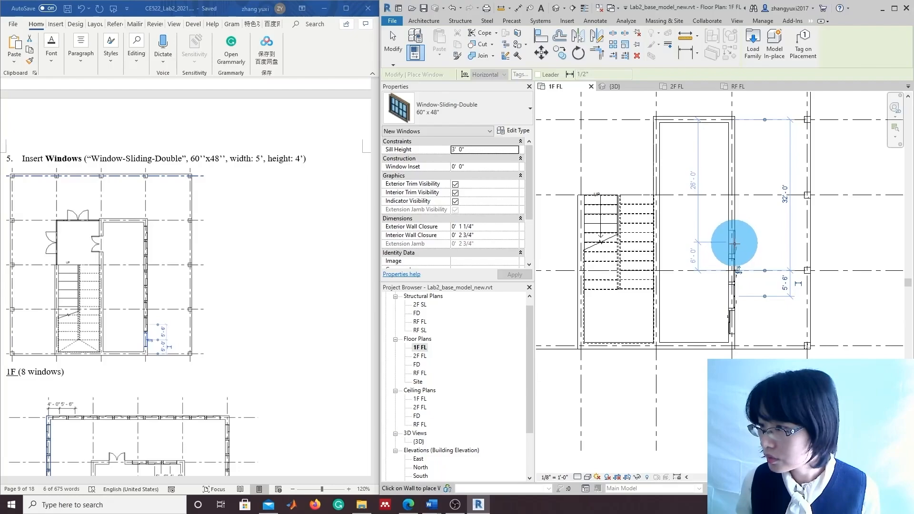
left_click(735, 215)
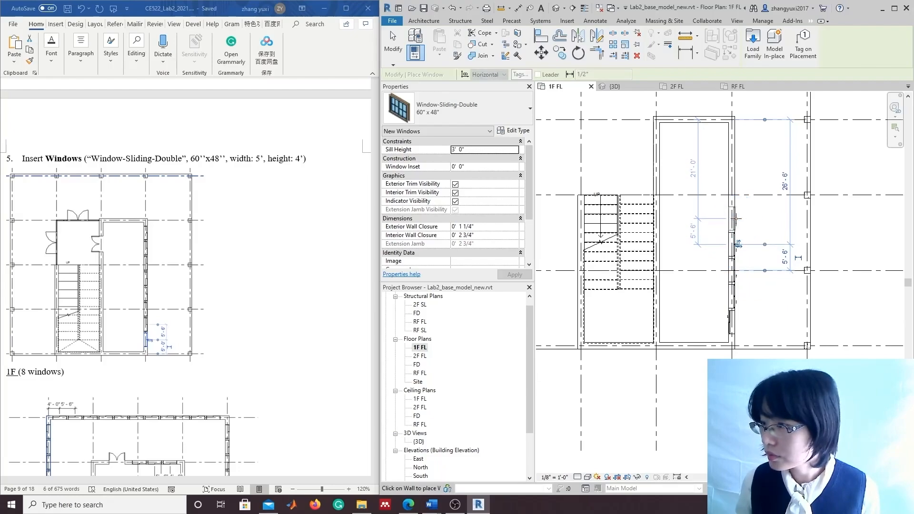
left_click(738, 192)
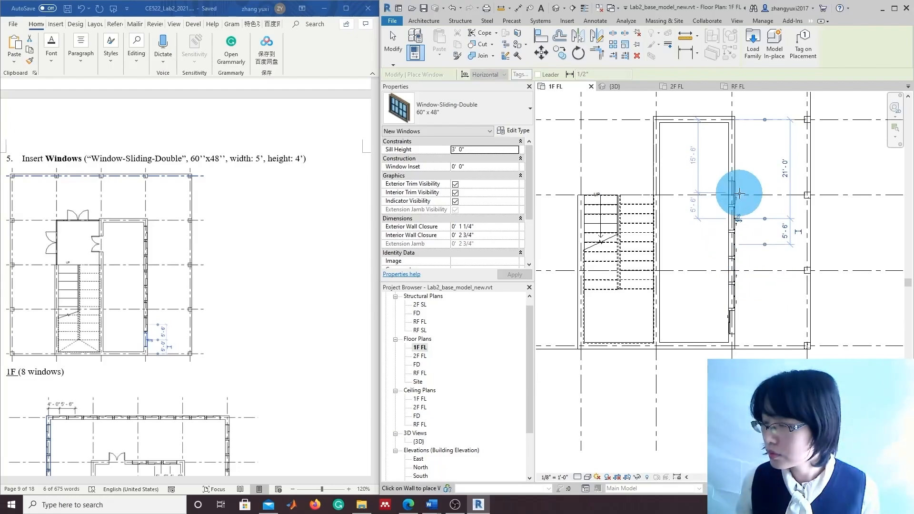
left_click(738, 150)
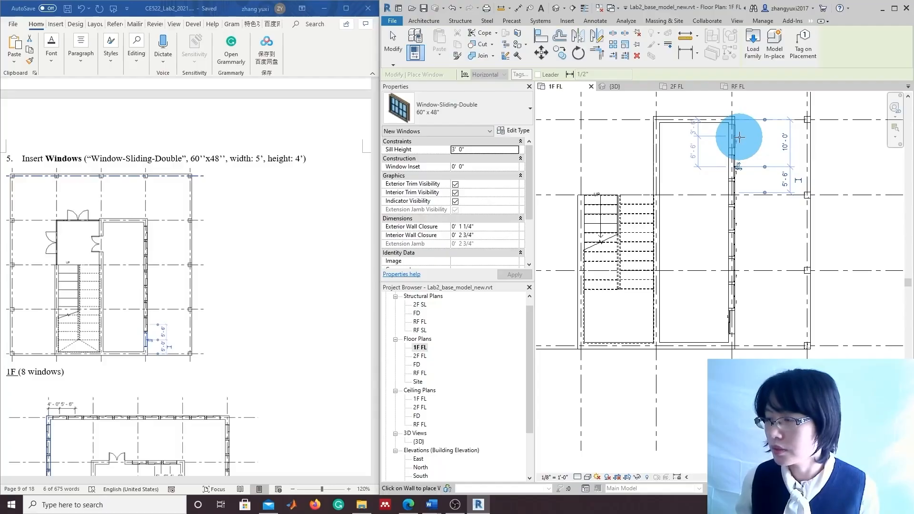
left_click(739, 137)
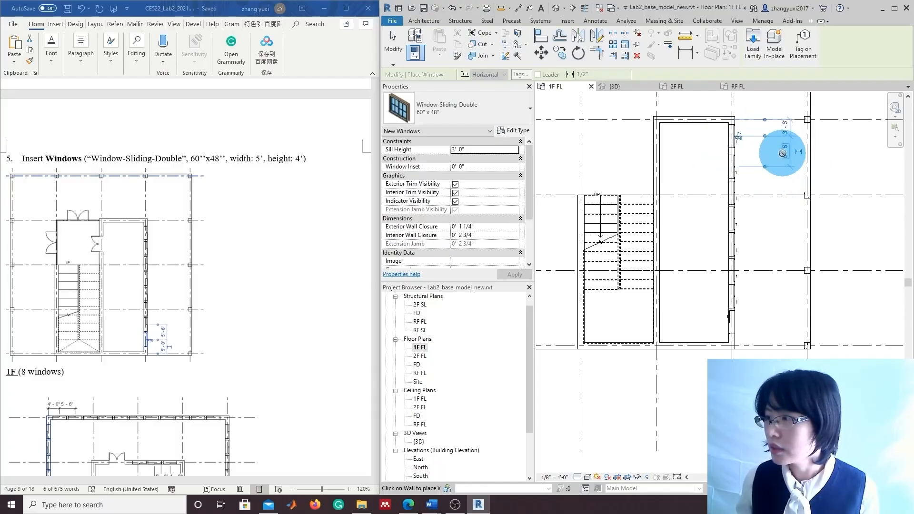
Change the temporary window spacing dimension to 5'-6" and stop placing windows
left_click_drag(768, 152, 762, 151)
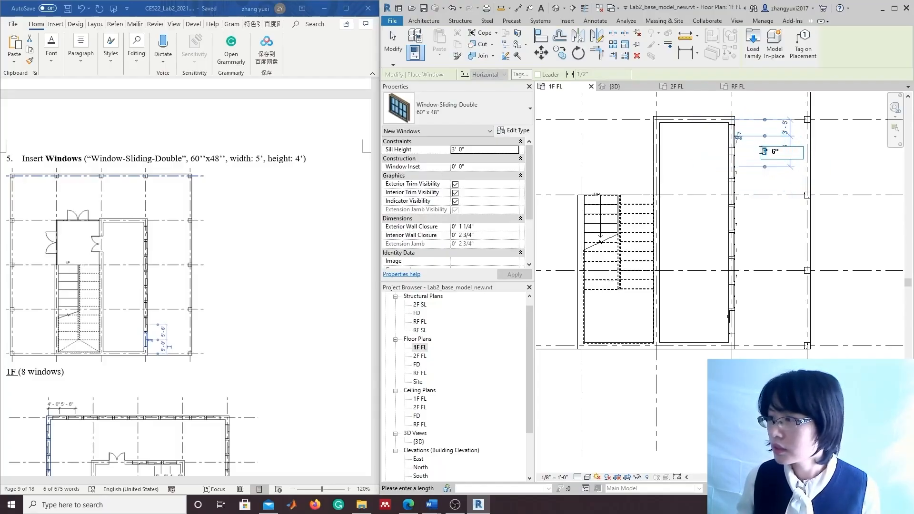
type("5")
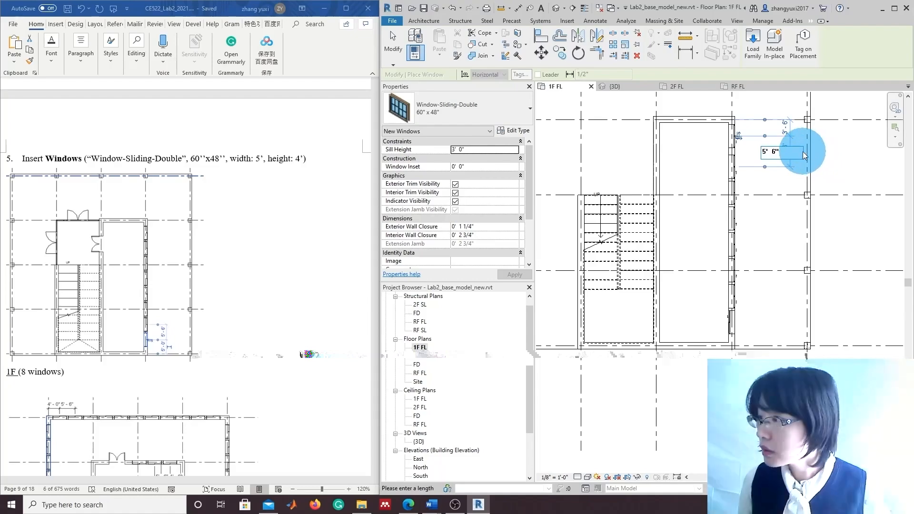
key("Return")
left_click(779, 254)
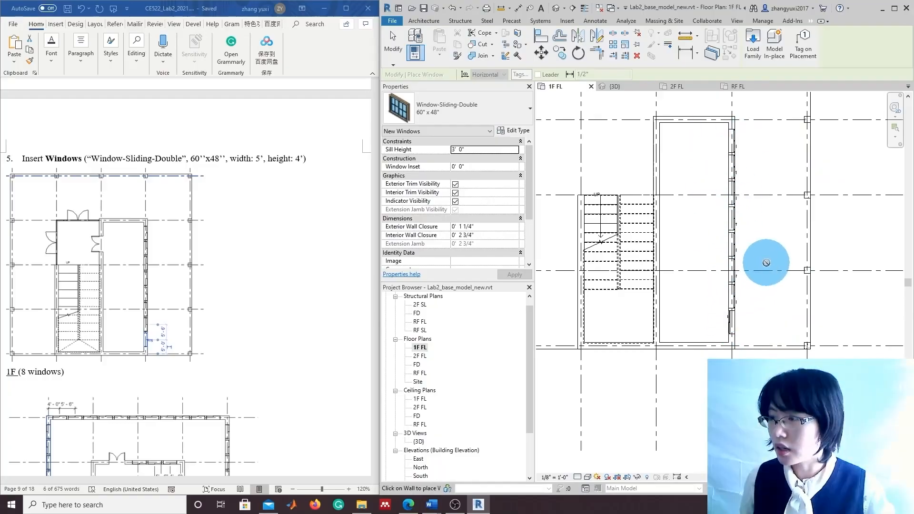
key("Escape")
key("Escape")
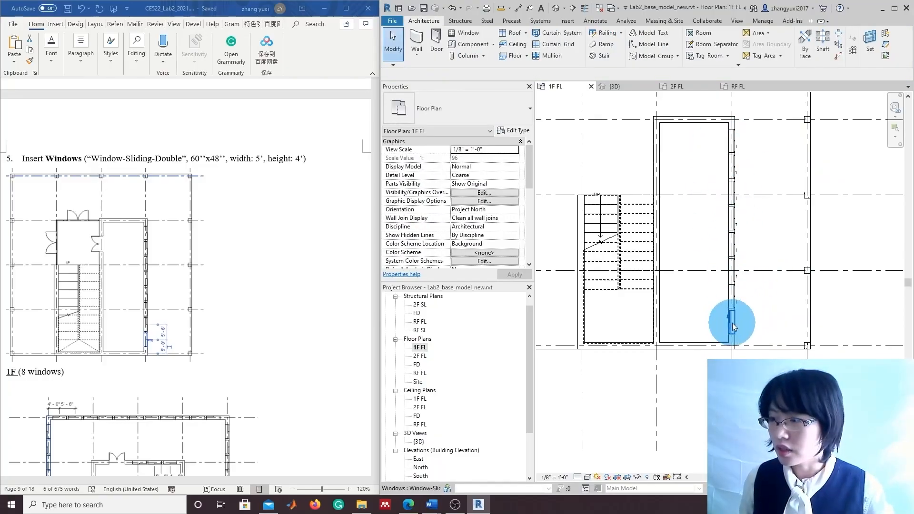
Flip the lowest window on the X4 wall to face the other side
left_click(734, 327)
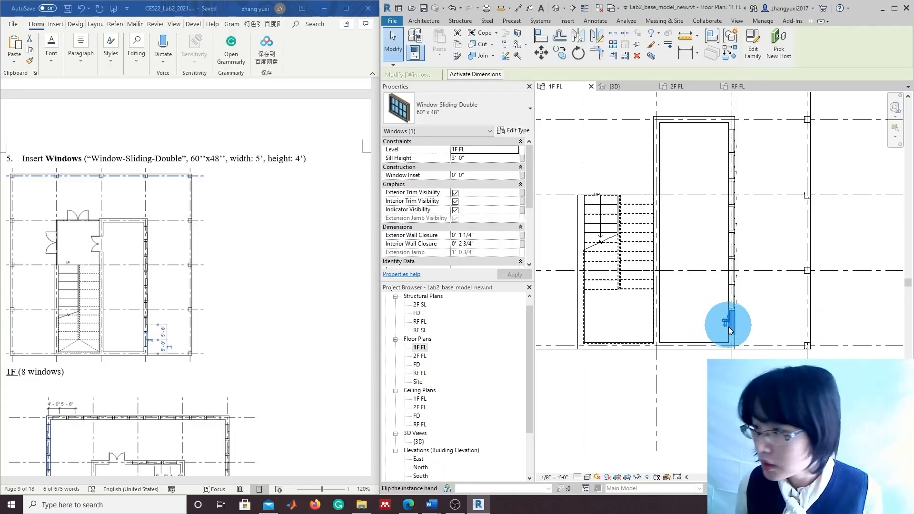
scroll(727, 331, "up", 3)
scroll(724, 333, "up", 2)
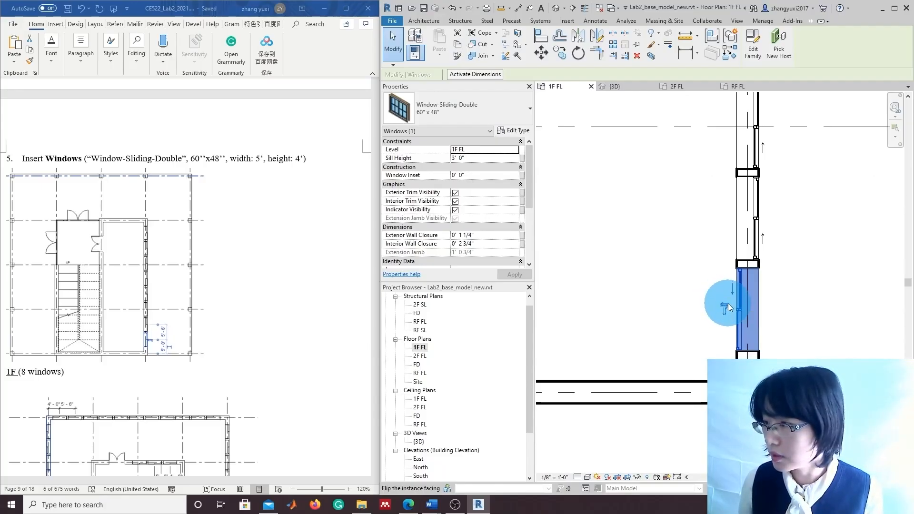
left_click(727, 308)
scroll(779, 339, "down", 3)
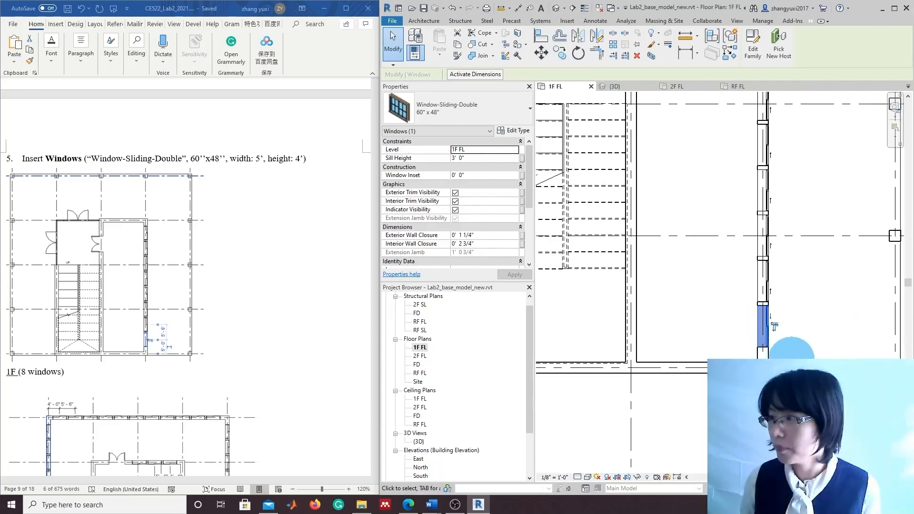
scroll(775, 326, "down", 5)
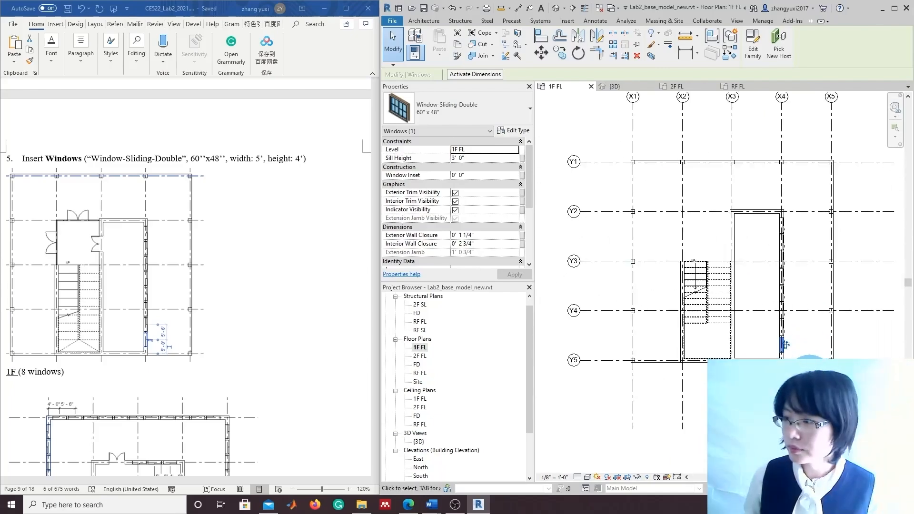
scroll(812, 379, "down", 1)
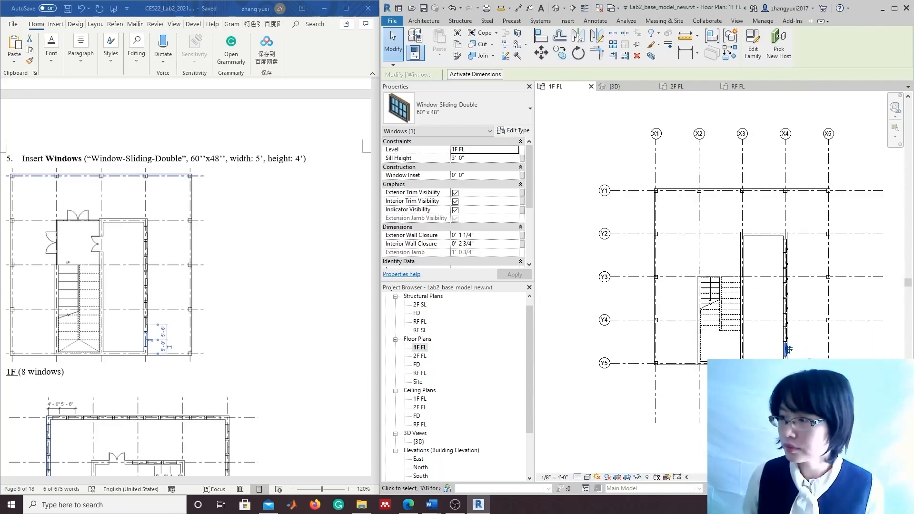
left_click(873, 350)
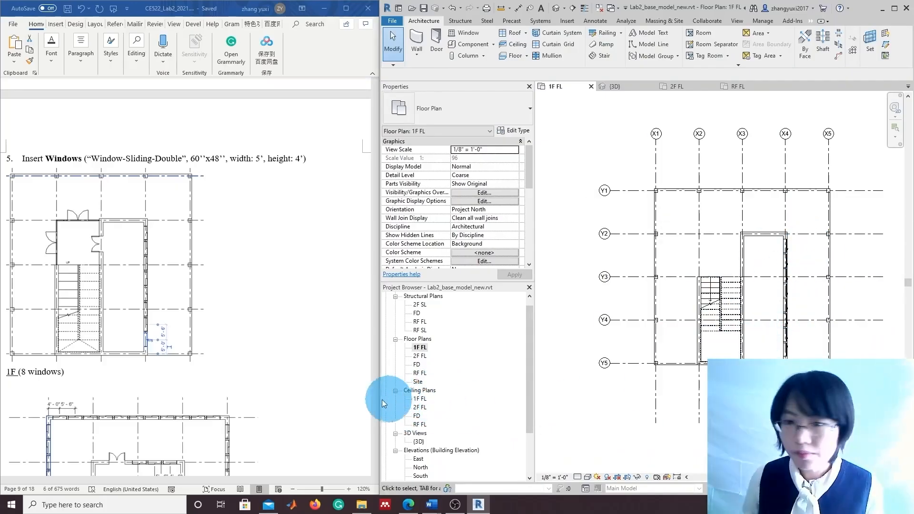
Open the 2F FL floor plan and frame the whole grid
scroll(313, 396, "down", 4)
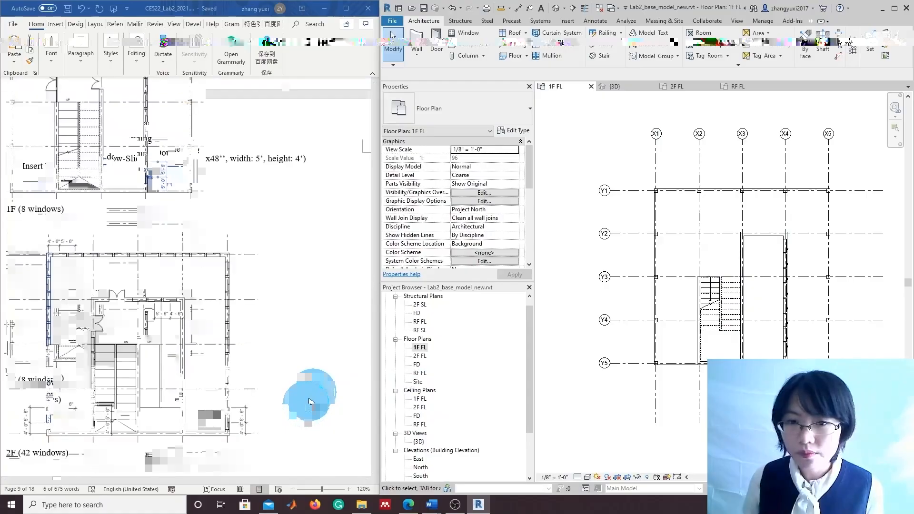
scroll(310, 397, "down", 1)
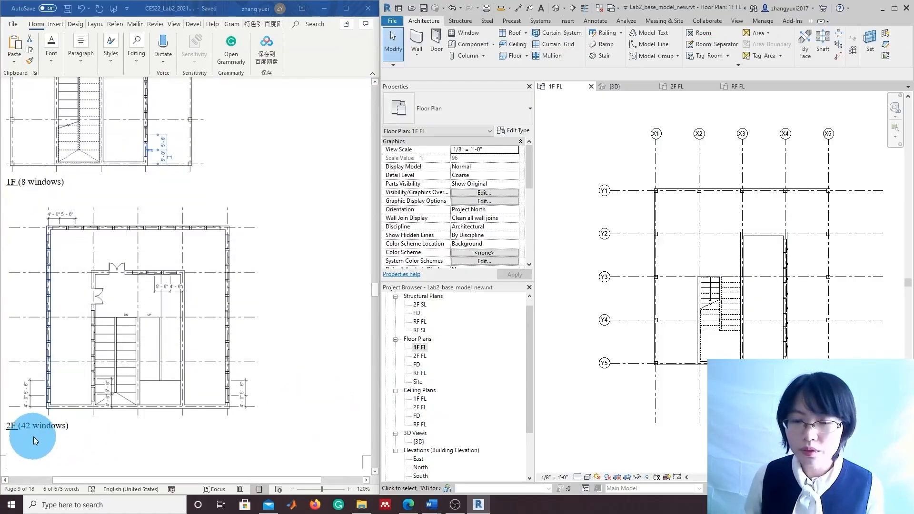
double_click(420, 355)
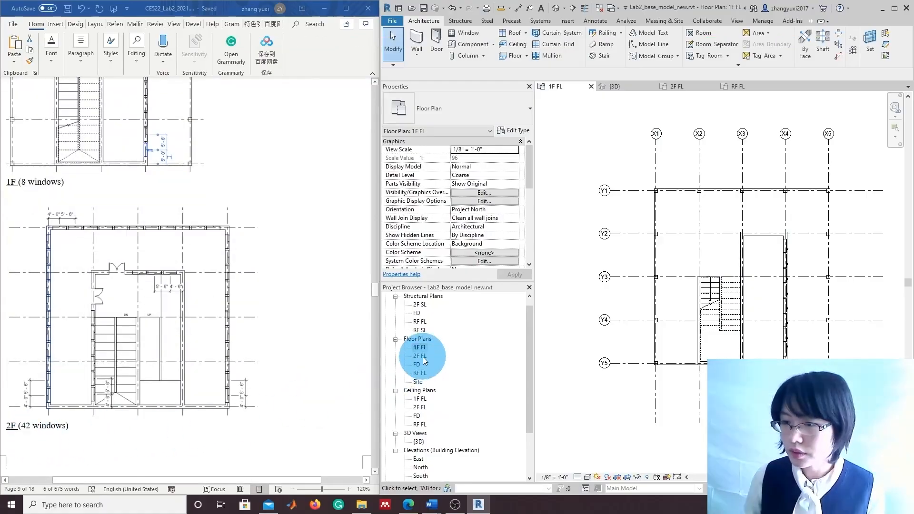
scroll(758, 436, "down", 3)
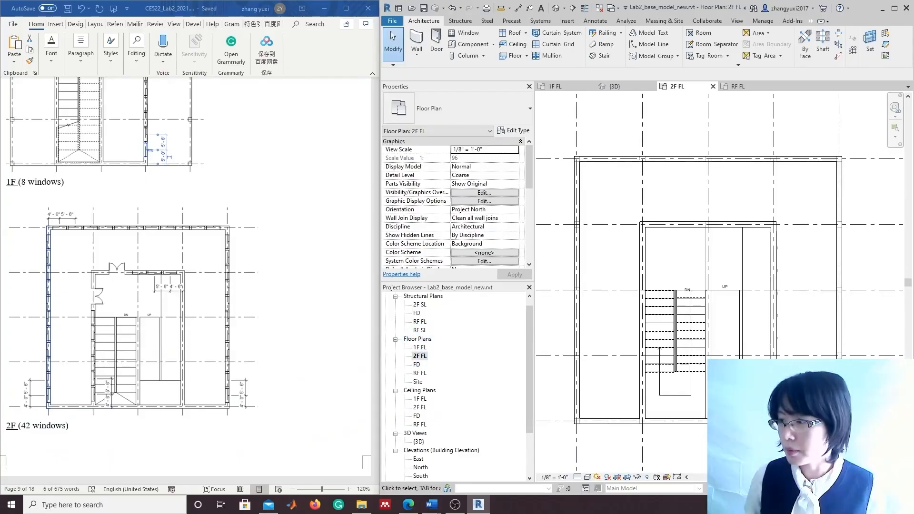
middle_click_drag(758, 436, 773, 406)
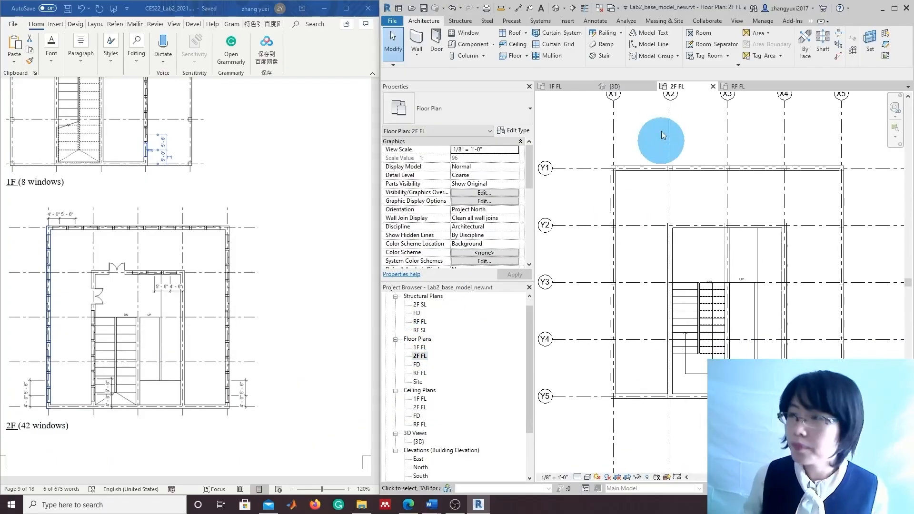
Place Window-Sliding-Double 60" x 48" windows up the X1 west wall starting near Y5
left_click(473, 36)
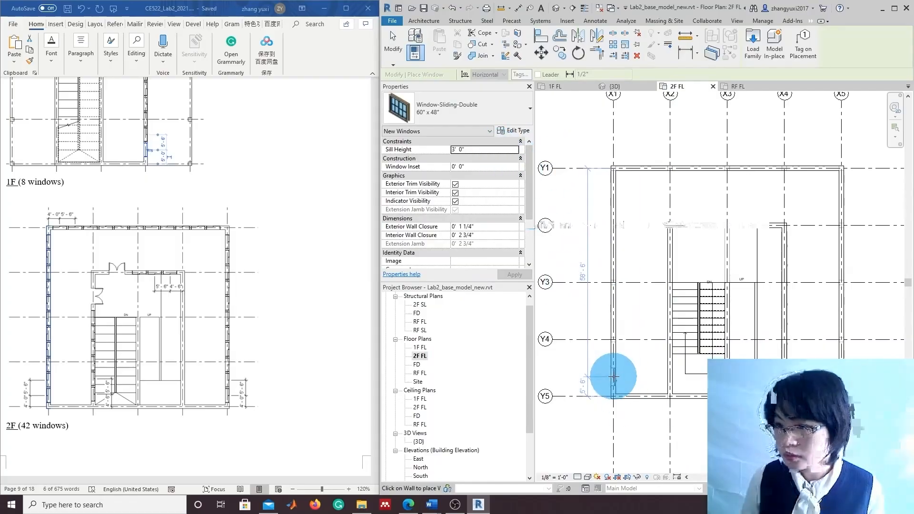
scroll(610, 383, "up", 1)
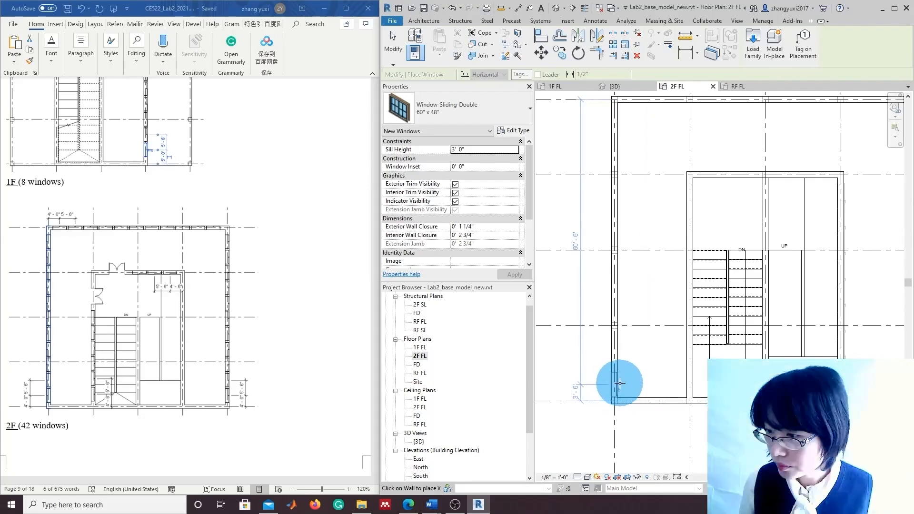
left_click(620, 382)
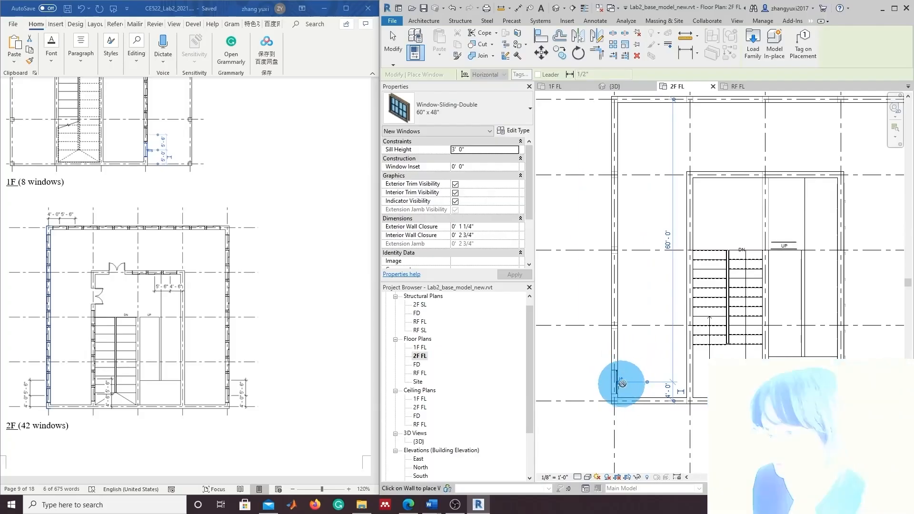
scroll(632, 389, "up", 3)
left_click(606, 376)
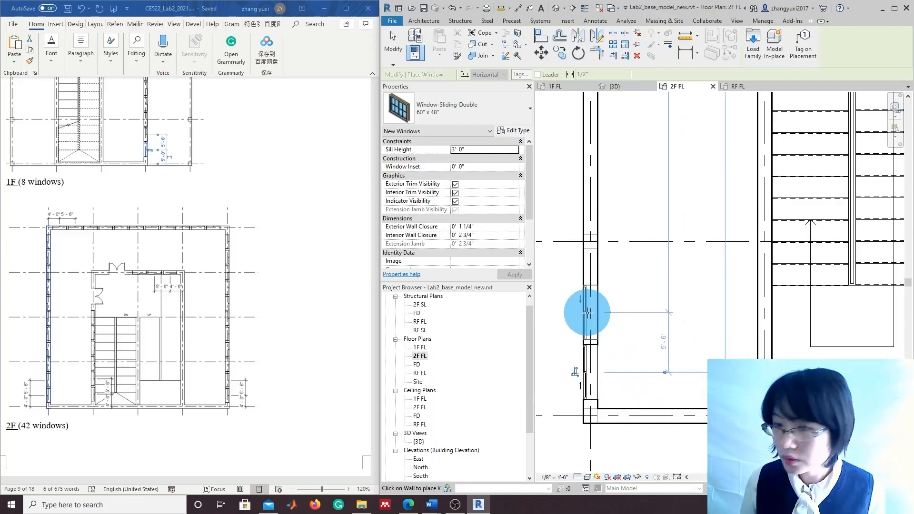
left_click(587, 312)
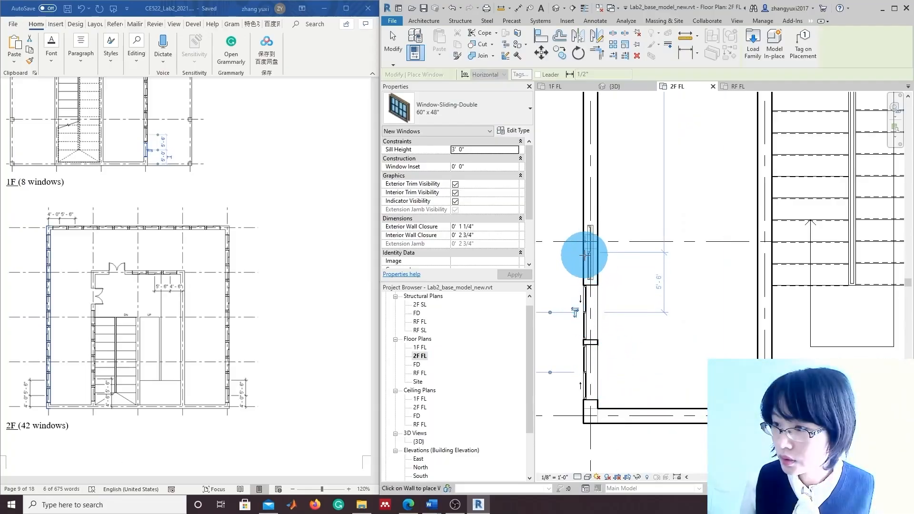
left_click(584, 253)
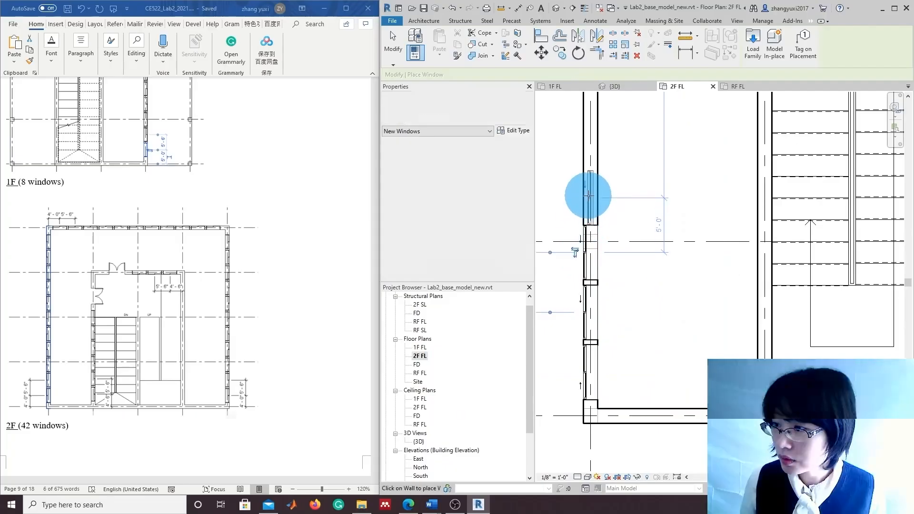
left_click(587, 133)
Add one more window at the top of the west wall beside the Y1 corner
middle_click_drag(627, 180, 632, 340)
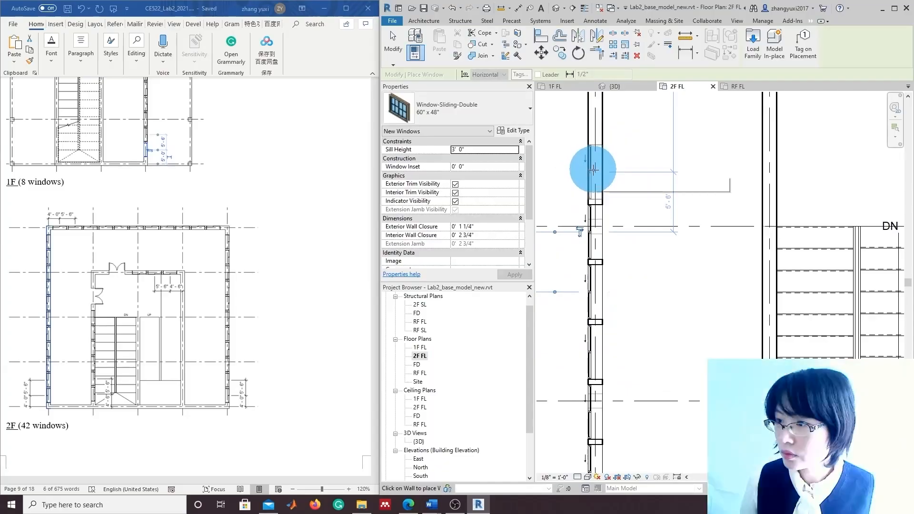
middle_click_drag(633, 163, 626, 259)
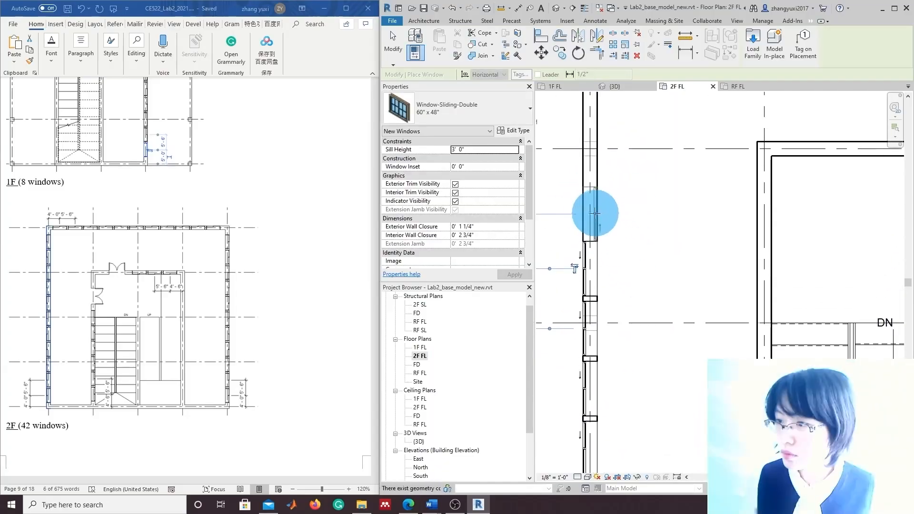
middle_click_drag(622, 194, 651, 313)
middle_click_drag(602, 260, 598, 293)
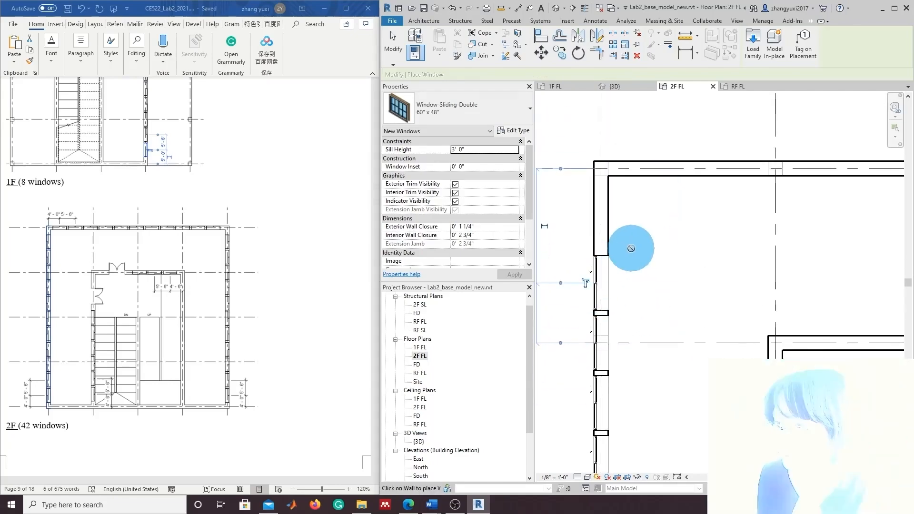
middle_click_drag(629, 249, 619, 292)
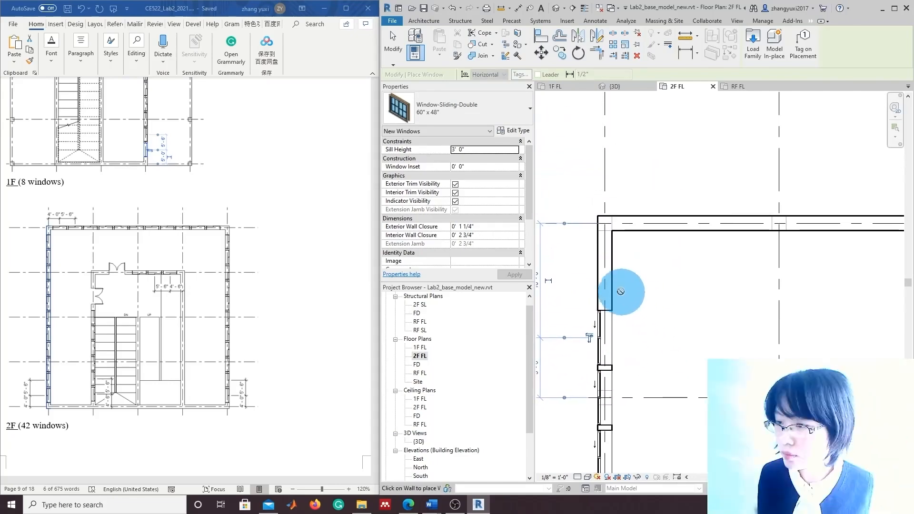
left_click(599, 275)
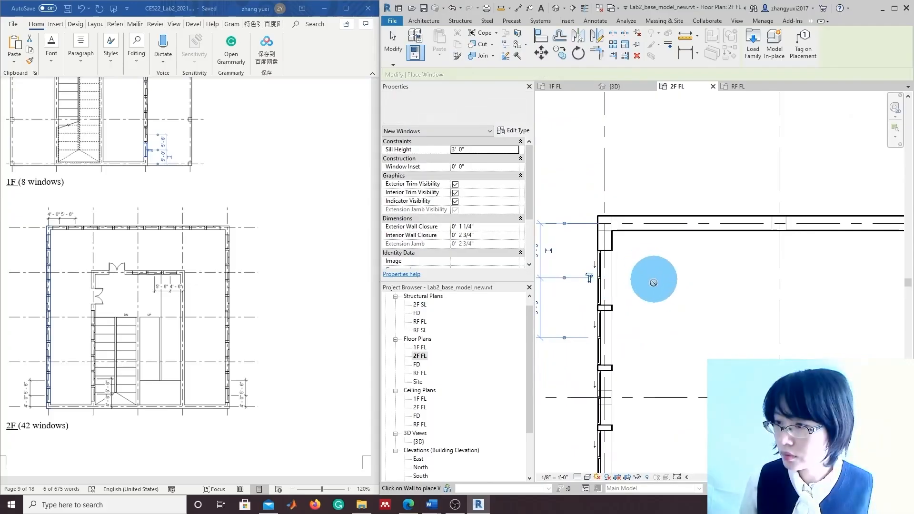
scroll(661, 300, "down", 4)
Exit window placement and box-select the 11 windows along the X1 west wall
scroll(679, 392, "down", 3)
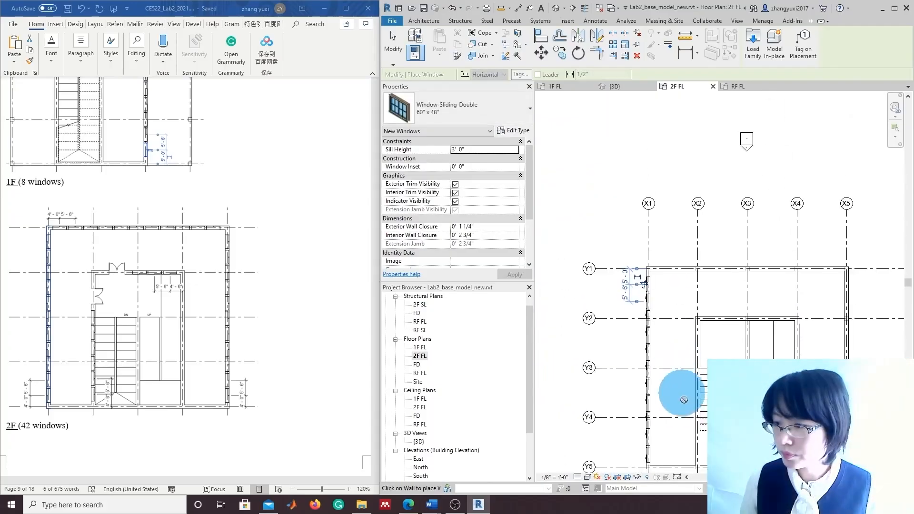
scroll(665, 362, "down", 3)
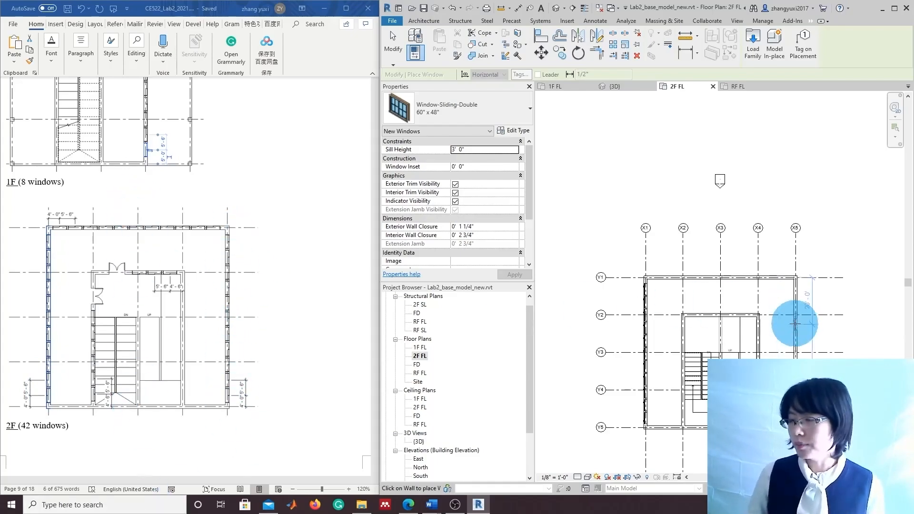
scroll(795, 324, "down", 2)
scroll(840, 375, "up", 3)
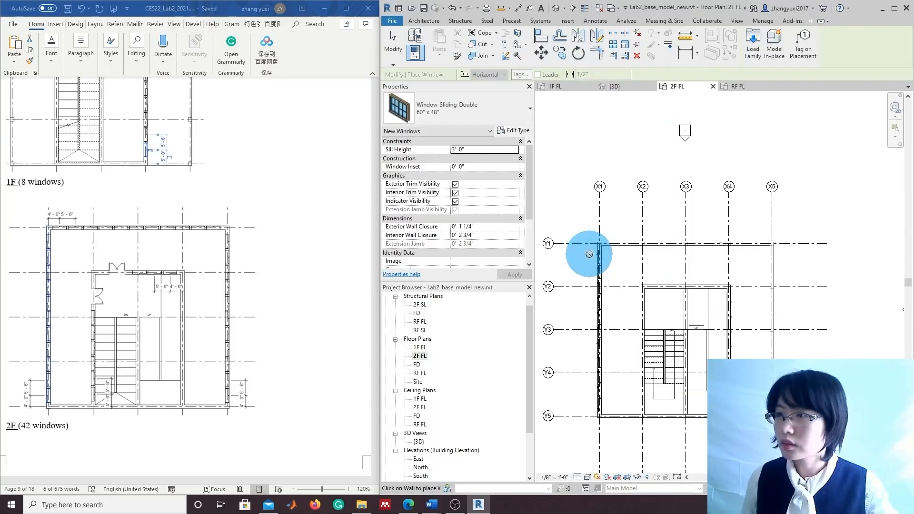
key("Escape")
key("Escape")
left_click_drag(581, 249, 618, 413)
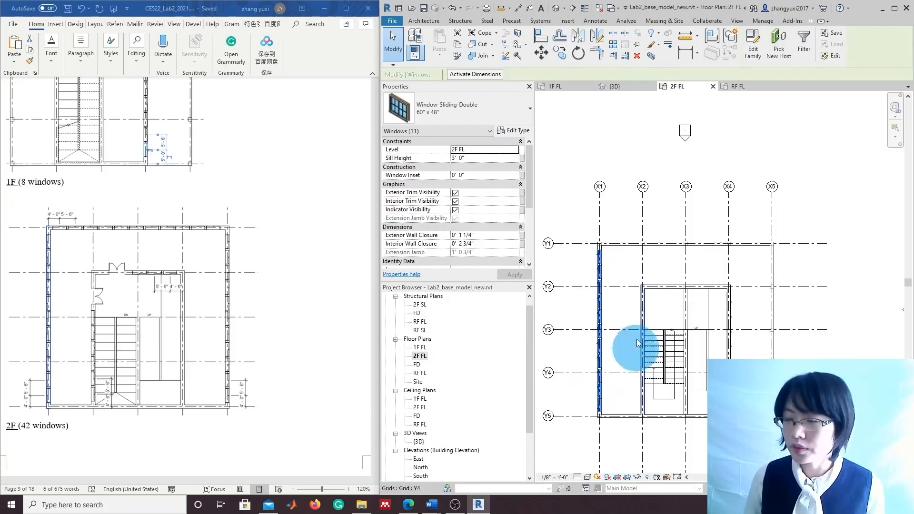
Mirror-copy the west-wall windows across a 45° axis drawn from the X1/Y1 corner
left_click(598, 39)
scroll(623, 280, "up", 3)
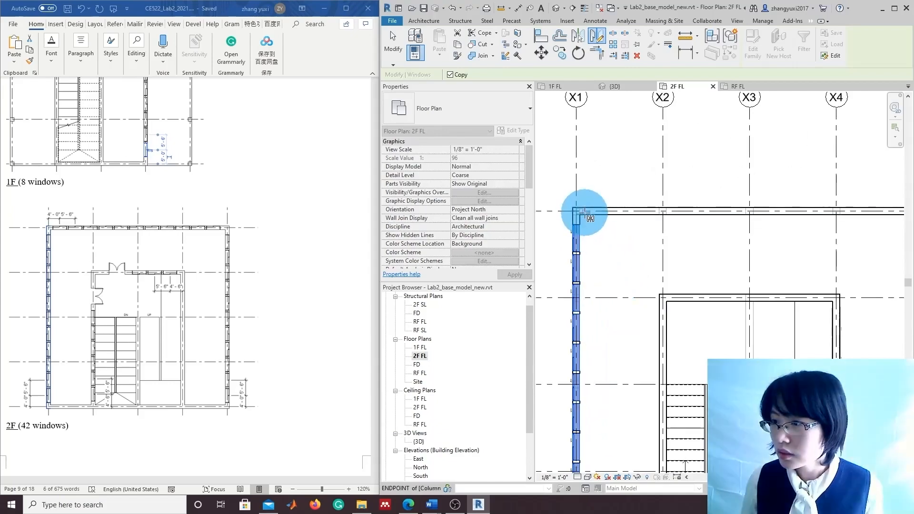
left_click(600, 244)
middle_click_drag(761, 393, 684, 305)
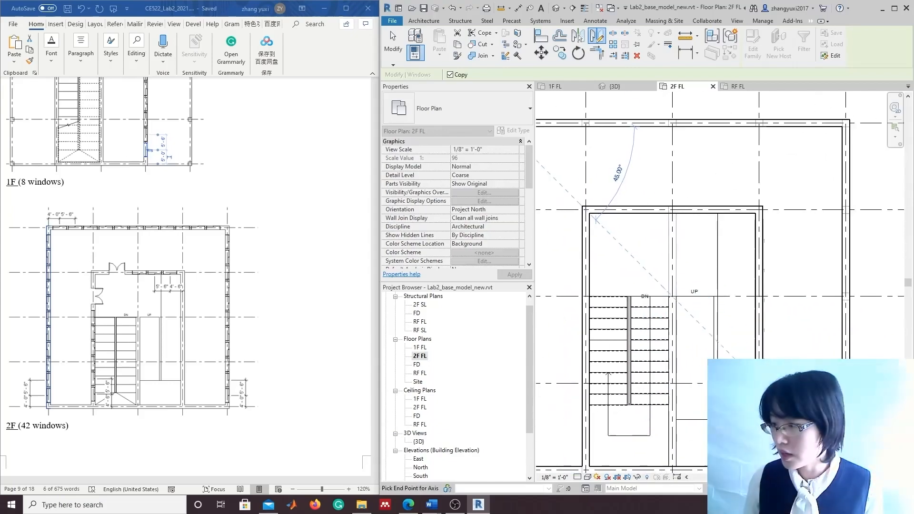
left_click(708, 328)
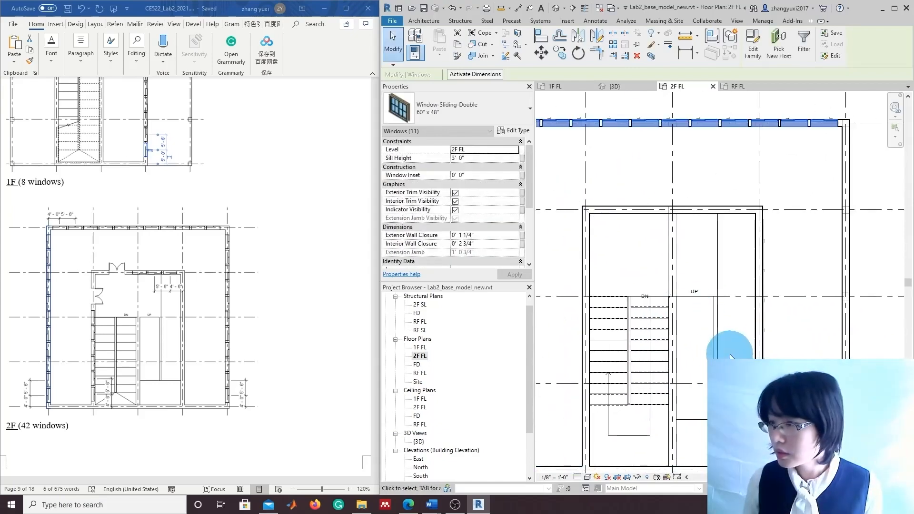
scroll(707, 327, "down", 3)
middle_click_drag(692, 318, 776, 369)
scroll(678, 272, "up", 2)
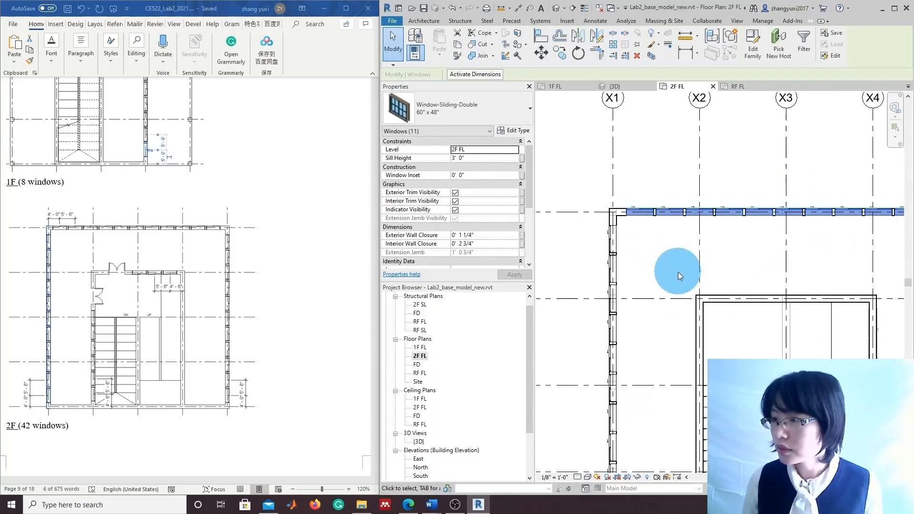
Deselect, review the new north-wall windows, and box-select the 11 west-wall windows again
left_click(682, 260)
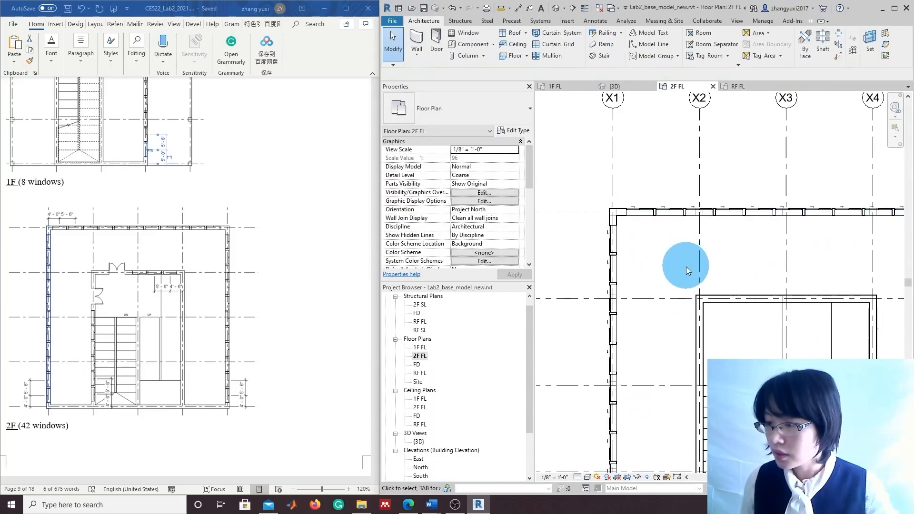
scroll(685, 265, "up", 1)
scroll(682, 260, "up", 1)
middle_click_drag(683, 263, 661, 299)
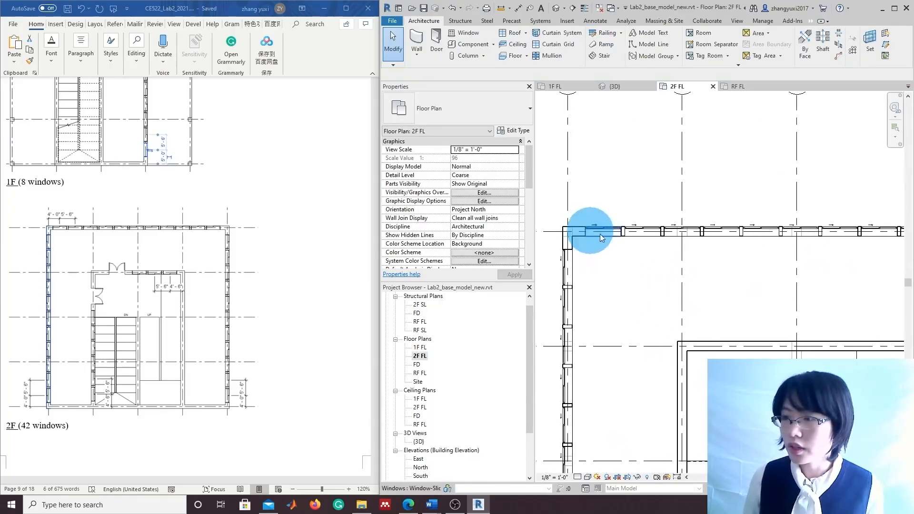
scroll(761, 248, "down", 1)
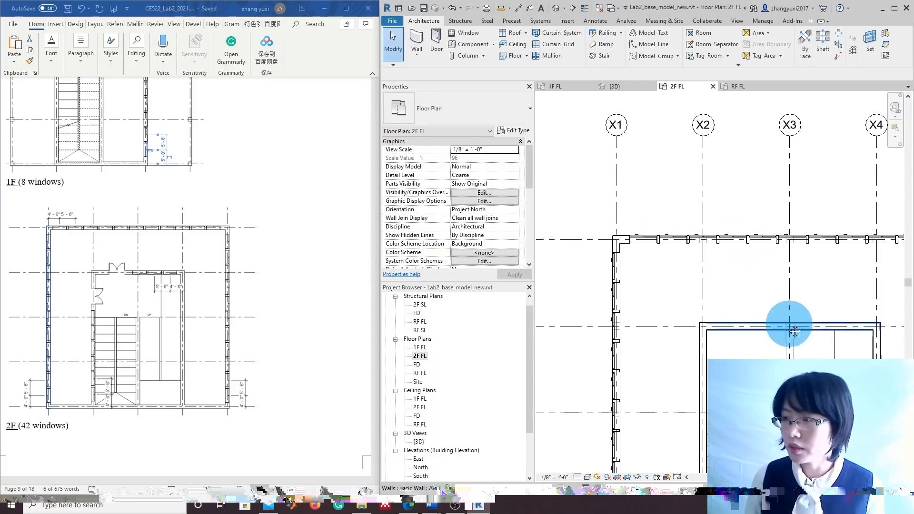
middle_click_drag(653, 255, 554, 263)
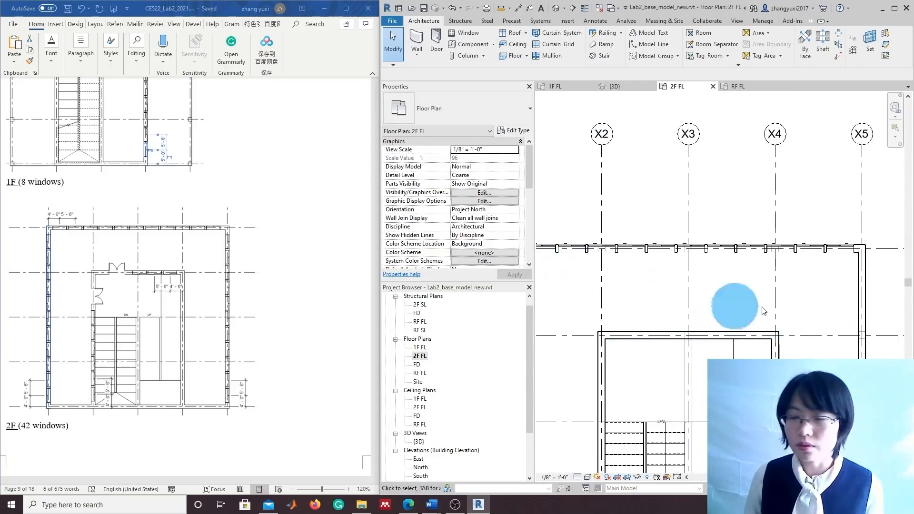
scroll(629, 281, "down", 1)
middle_click_drag(628, 281, 683, 293)
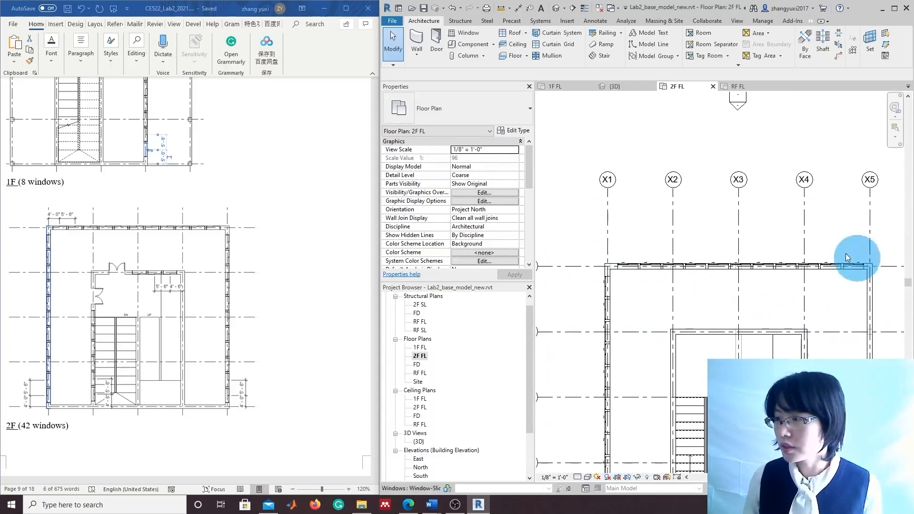
middle_click_drag(766, 339, 686, 314)
scroll(708, 306, "down", 1)
middle_click_drag(591, 286, 605, 275)
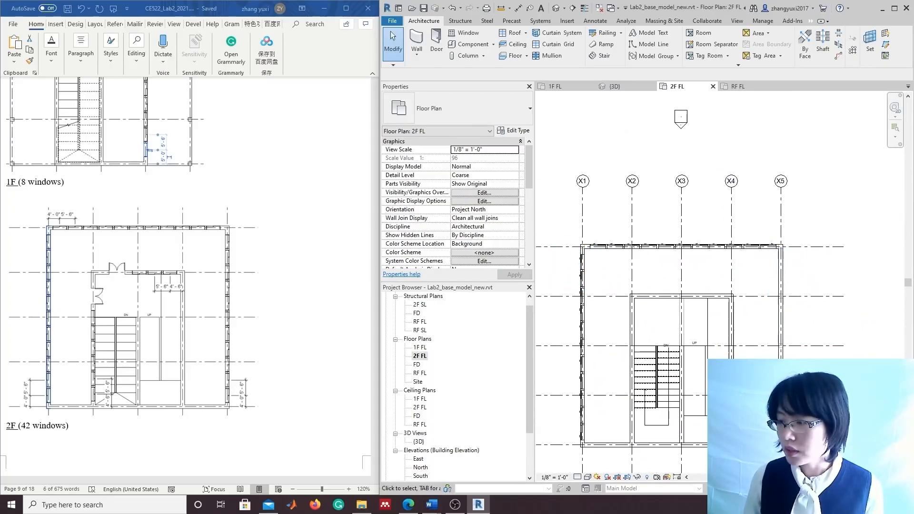
left_click_drag(567, 256, 603, 435)
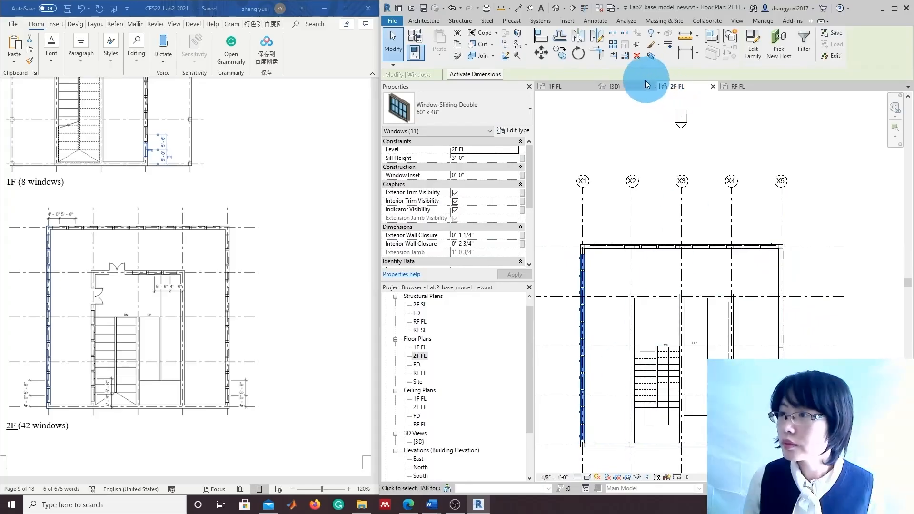
Mirror-copy the selected windows across grid X3 onto the east wall, then deselect and frame the plan
left_click(580, 42)
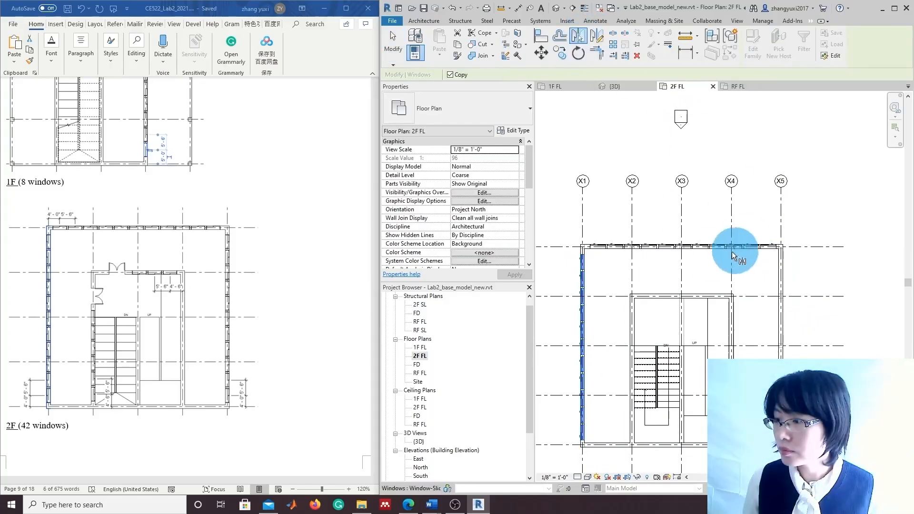
left_click(683, 270)
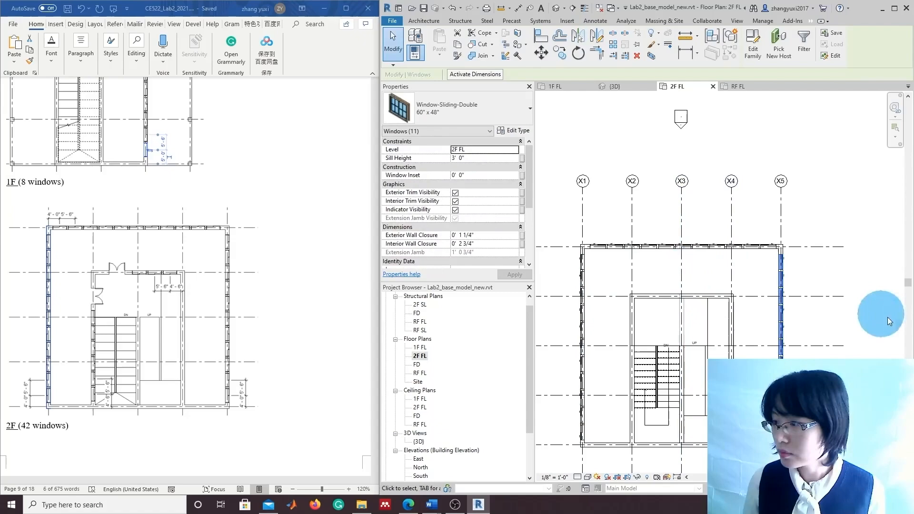
left_click(862, 337)
middle_click_drag(887, 381, 876, 357)
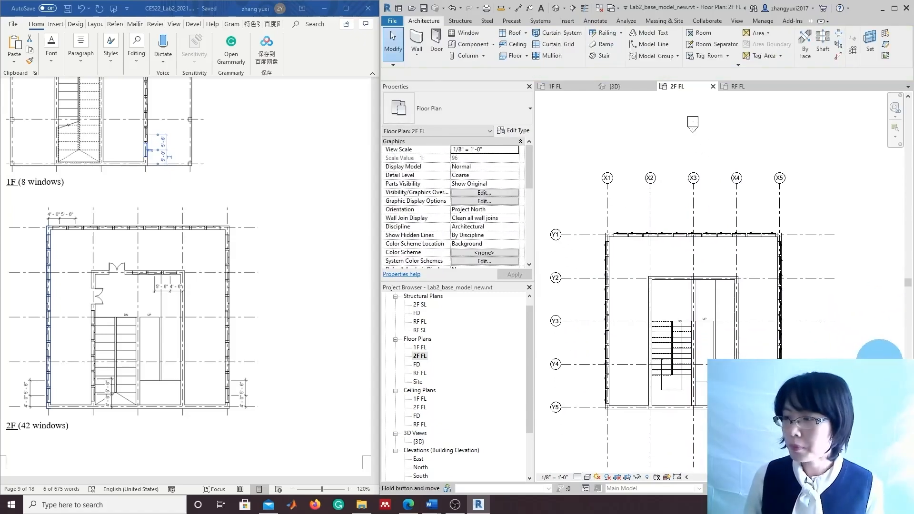
scroll(881, 376, "down", 1)
scroll(871, 377, "up", 1)
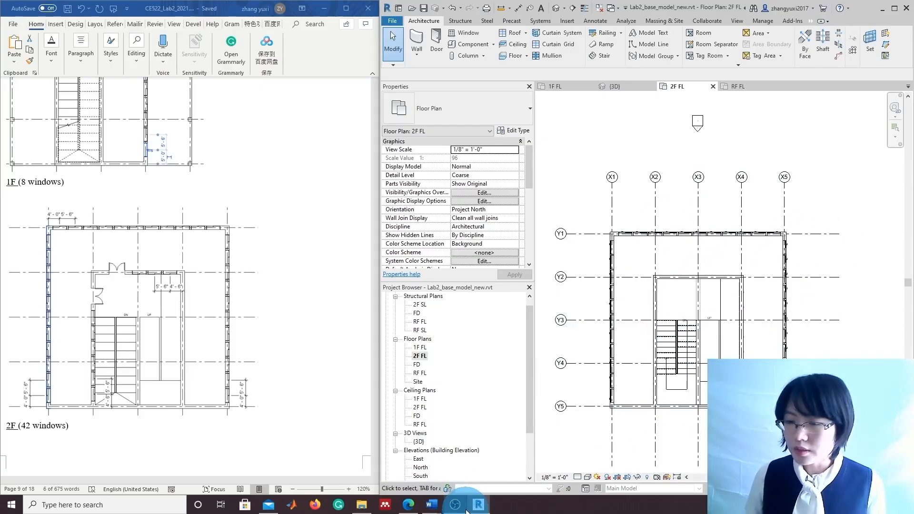
mouse_move(461, 510)
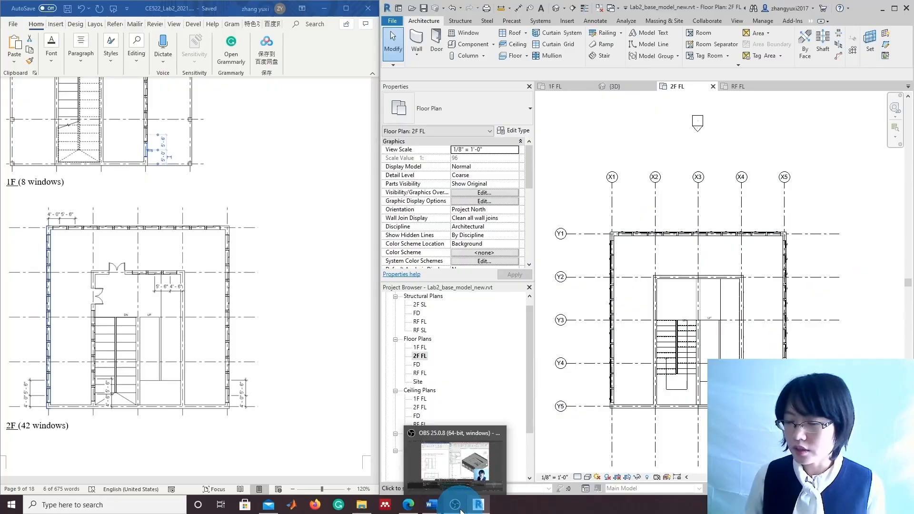
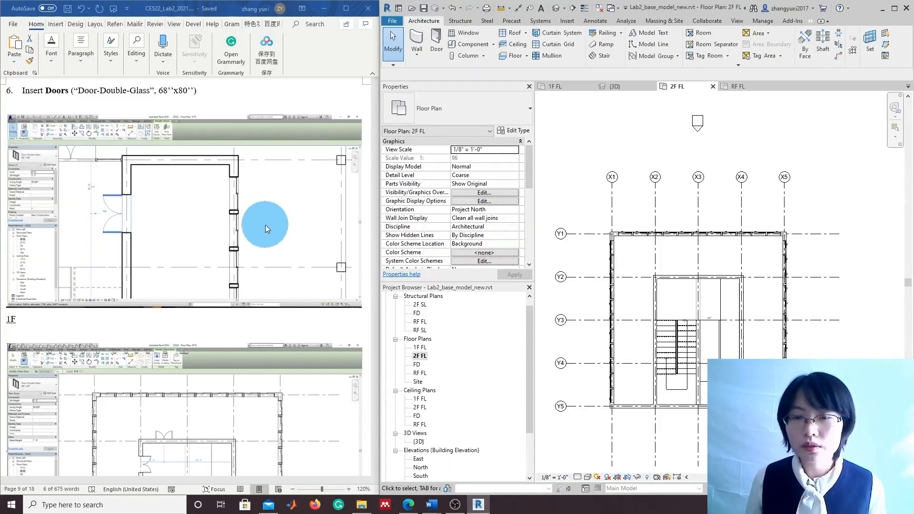
Open the 1F FL floor plan from the Project Browser
scroll(262, 275, "up", 1)
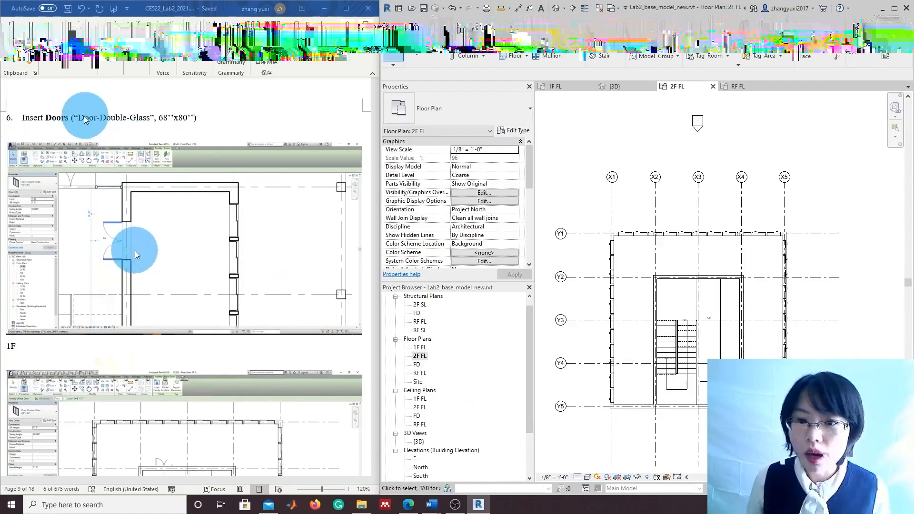
scroll(119, 244, "down", 4)
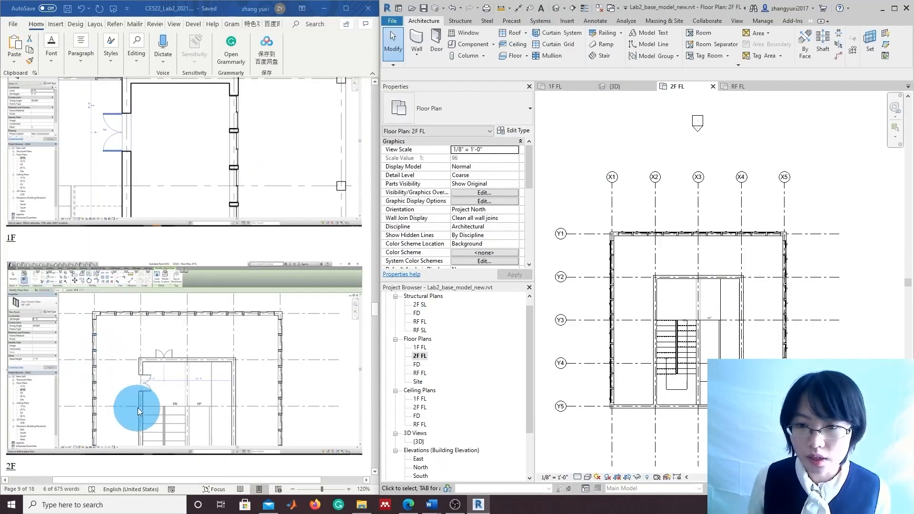
scroll(152, 355, "up", 2)
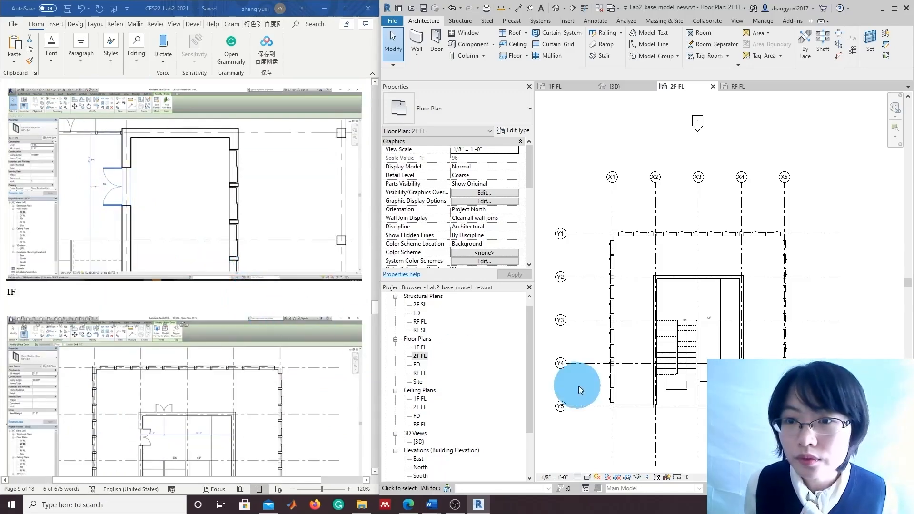
double_click(420, 348)
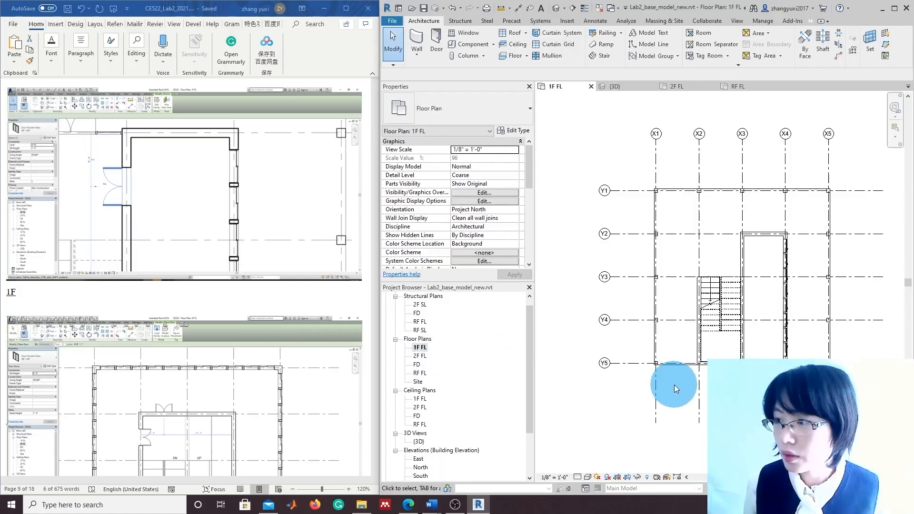
scroll(178, 214, "up", 3)
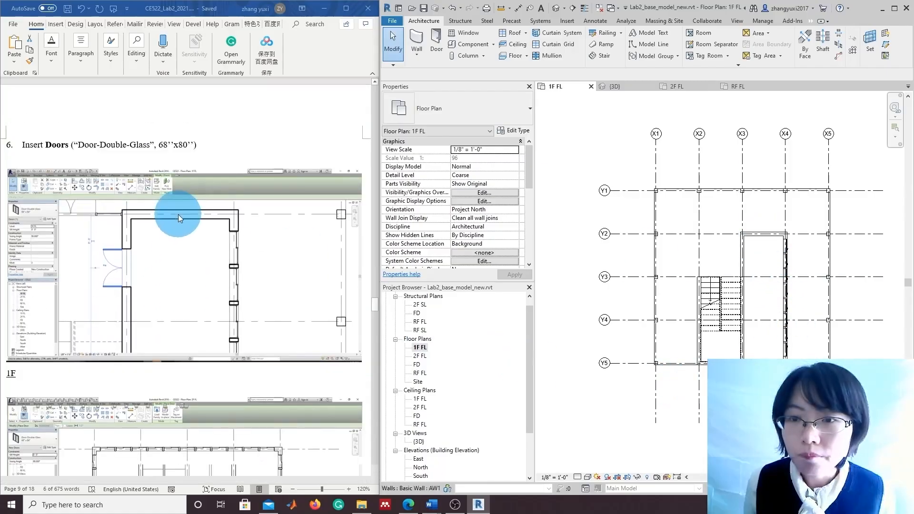
scroll(178, 214, "down", 1)
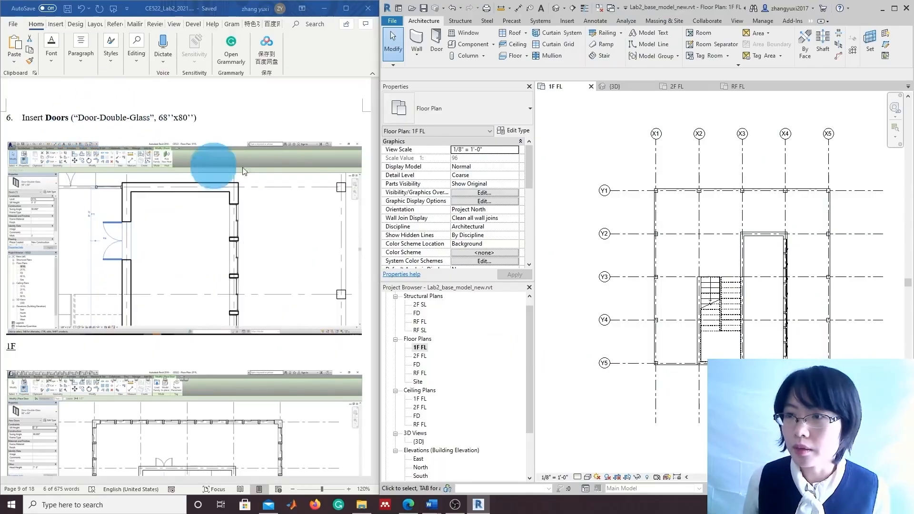
Start a door and confirm only Single-Flush types are in the type list
left_click(439, 54)
left_click(452, 110)
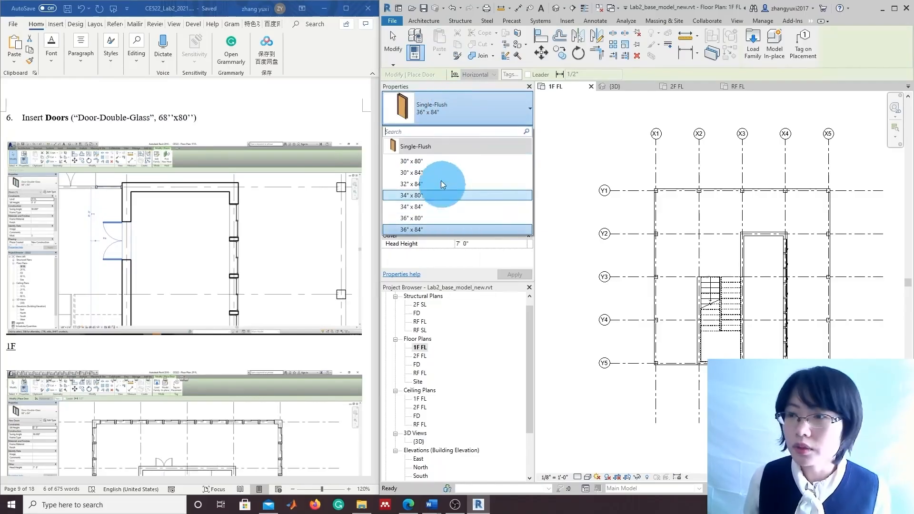
left_click(445, 138)
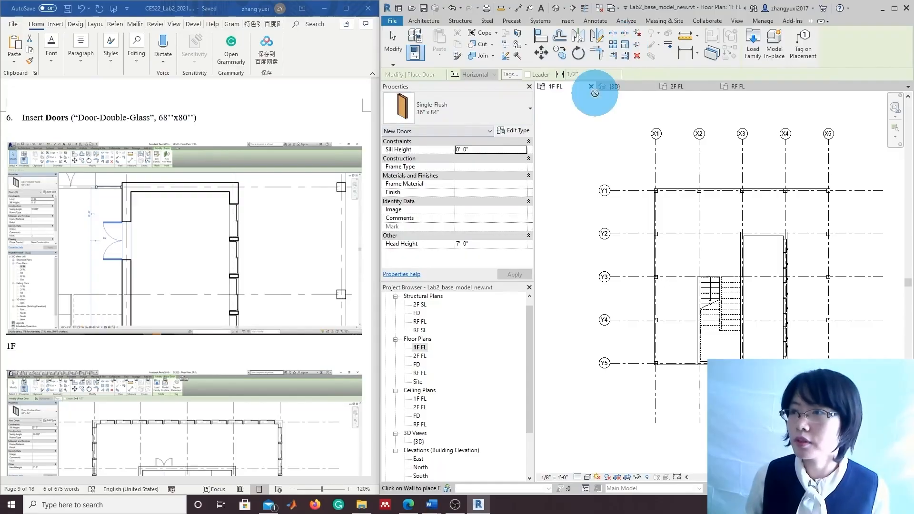
left_click(567, 22)
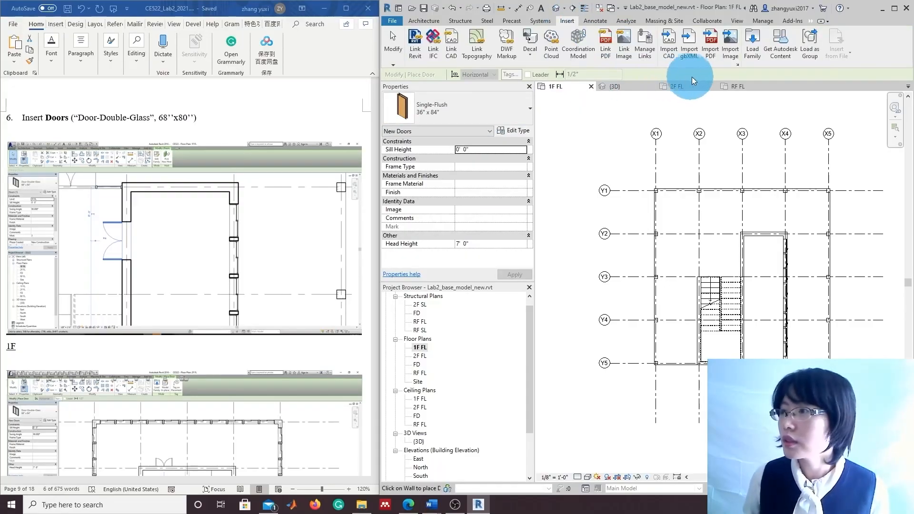
Load Door-Double-Glass.rfa from English-Imperial > Doors with its 68" x 80" type
left_click(752, 54)
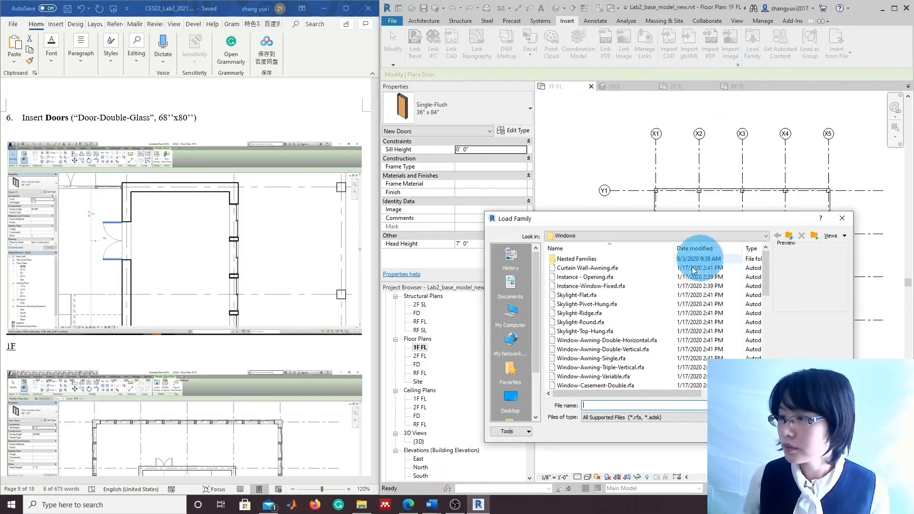
left_click(763, 236)
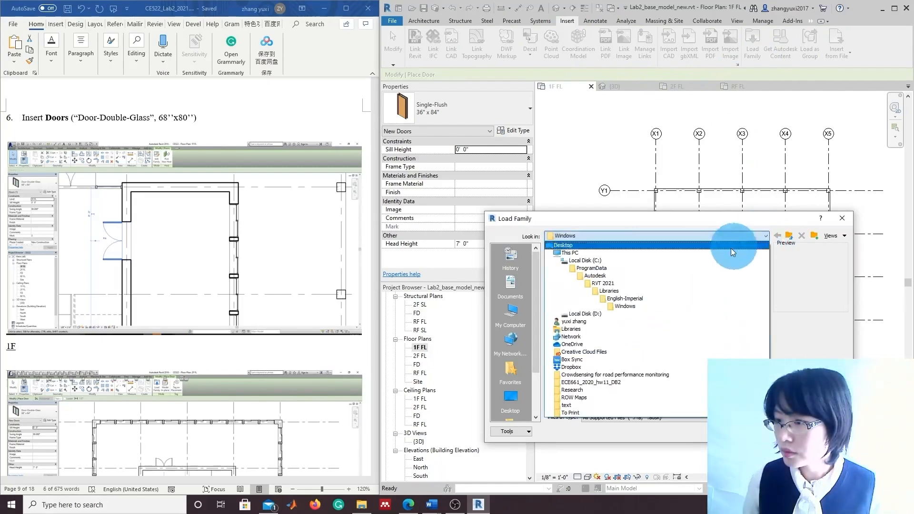
left_click(629, 299)
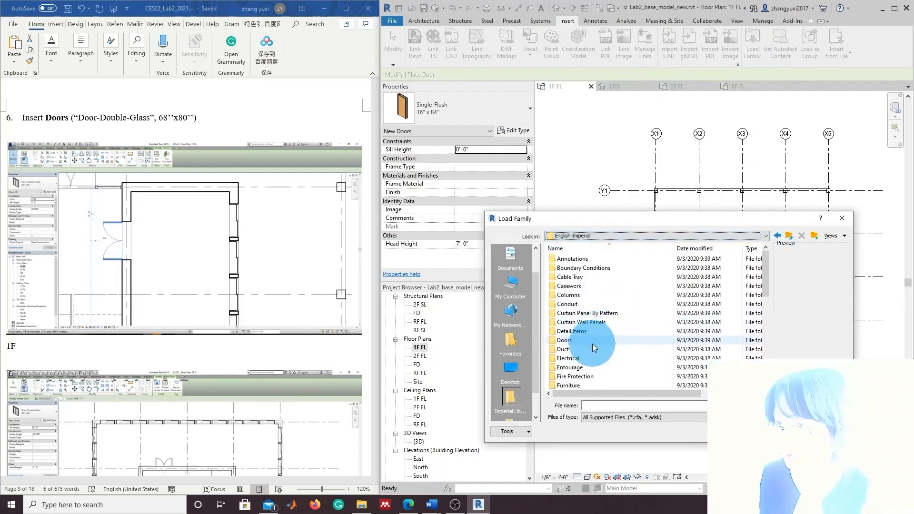
double_click(602, 341)
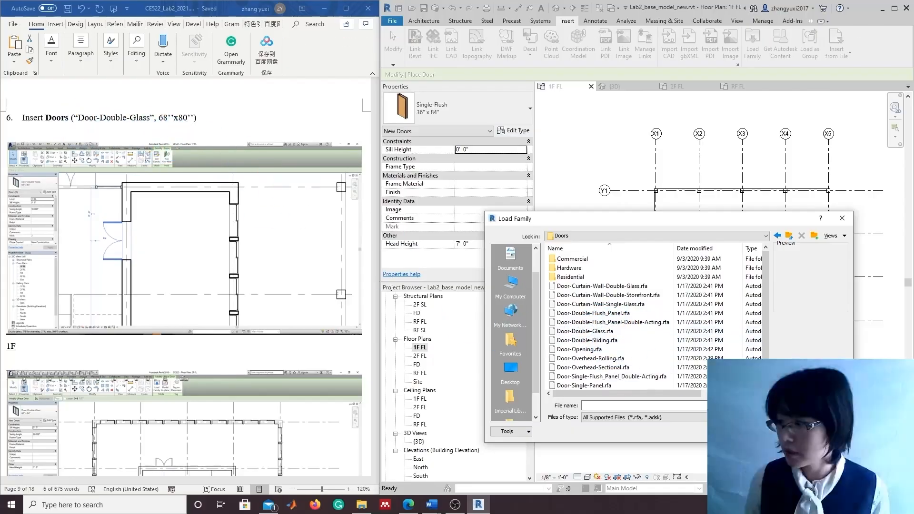
left_click(602, 331)
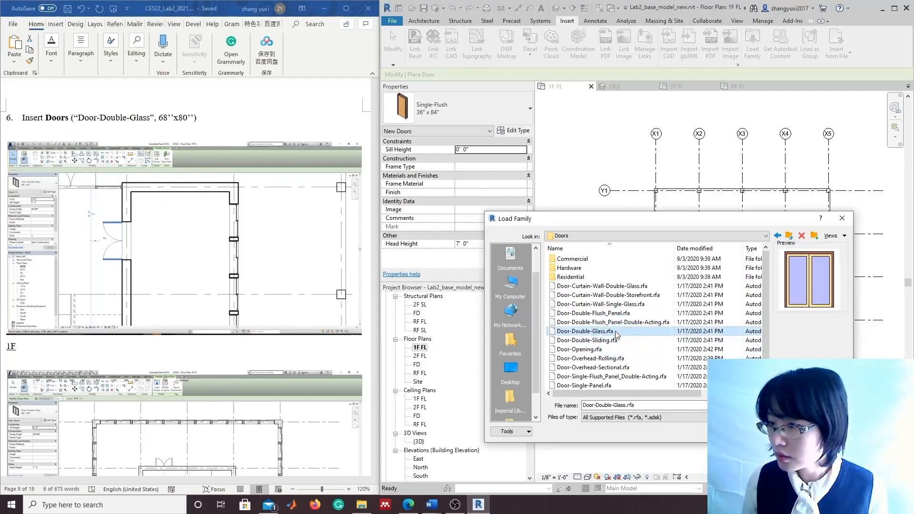
left_click(782, 431)
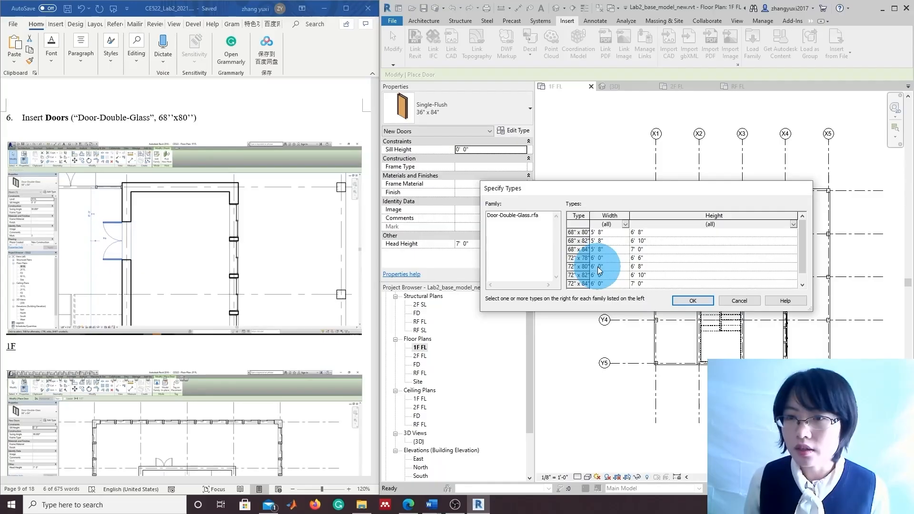
scroll(598, 270, "down", 1)
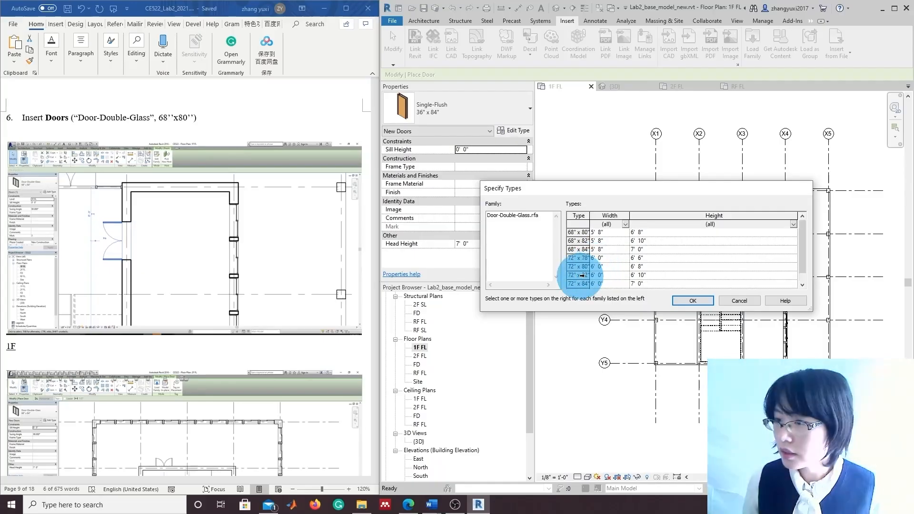
left_click(578, 231)
left_click(693, 300)
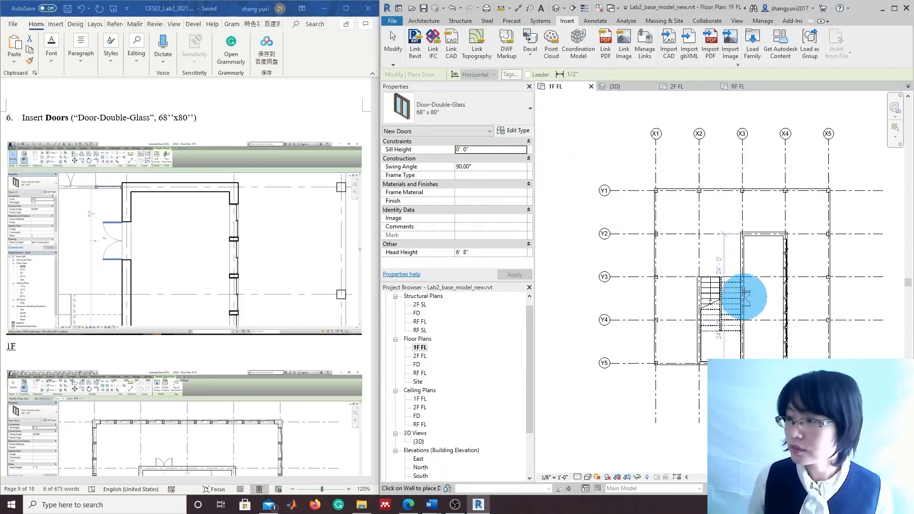
Place the 68" x 80" double-glass door in the stair-room wall on 1F
scroll(740, 257, "up", 3)
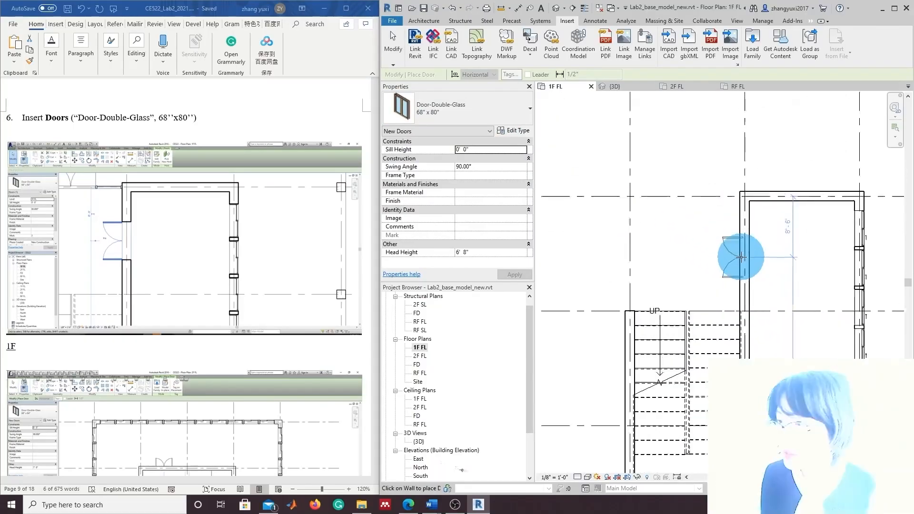
scroll(741, 257, "up", 2)
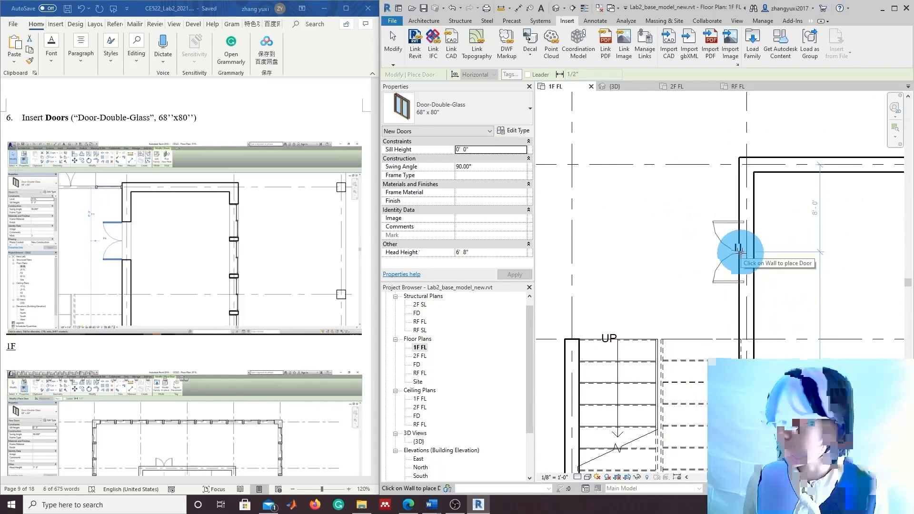
left_click(740, 253)
Zoom out and switch to the 2F FL floor plan
scroll(792, 306, "down", 1)
scroll(800, 304, "down", 1)
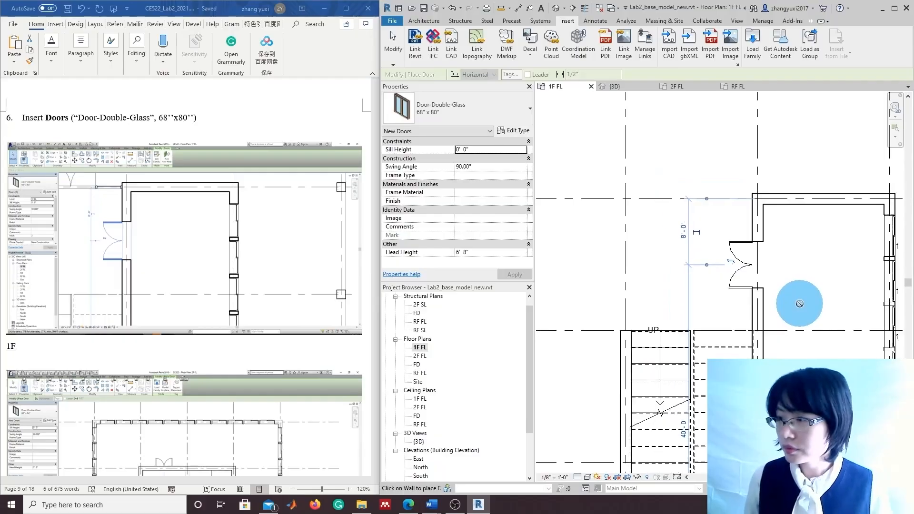
scroll(805, 309, "down", 1)
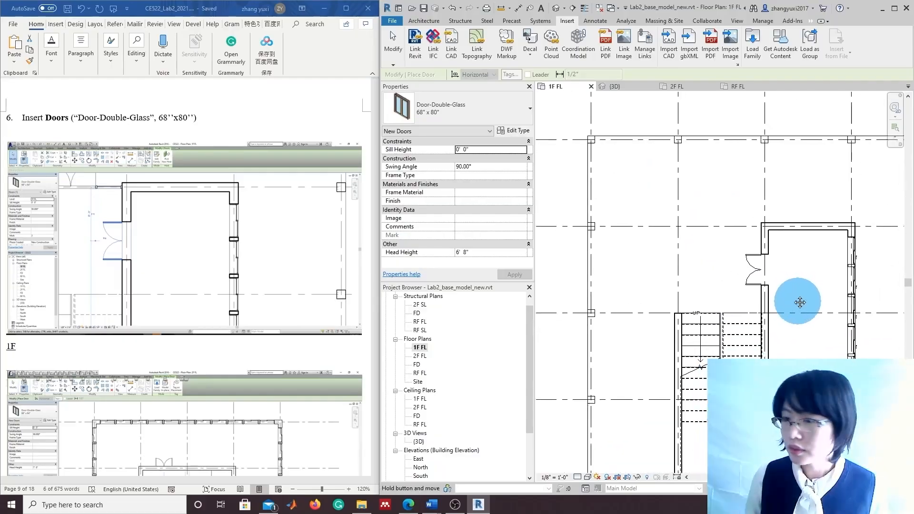
double_click(421, 357)
scroll(281, 396, "down", 5)
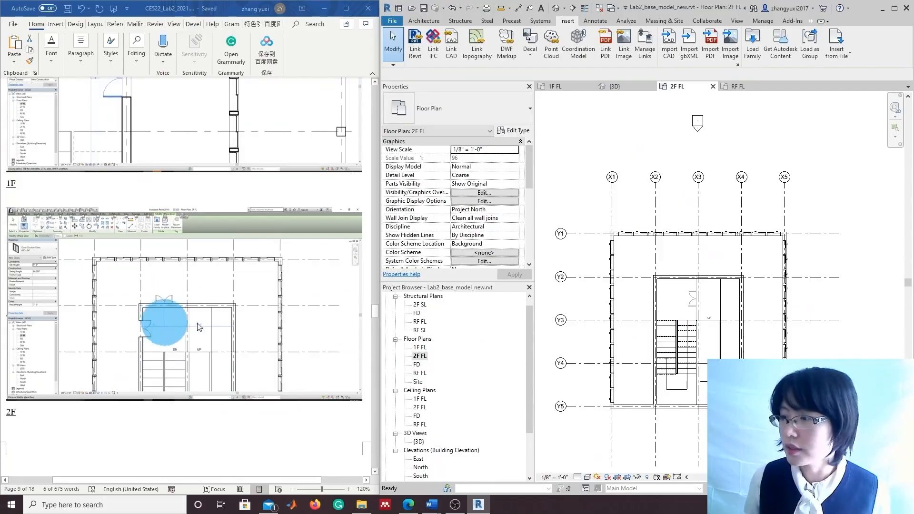
Place 68" x 80" double-glass doors in the 2F stair walls along grids X2 and Y2
left_click(672, 44)
left_click(424, 20)
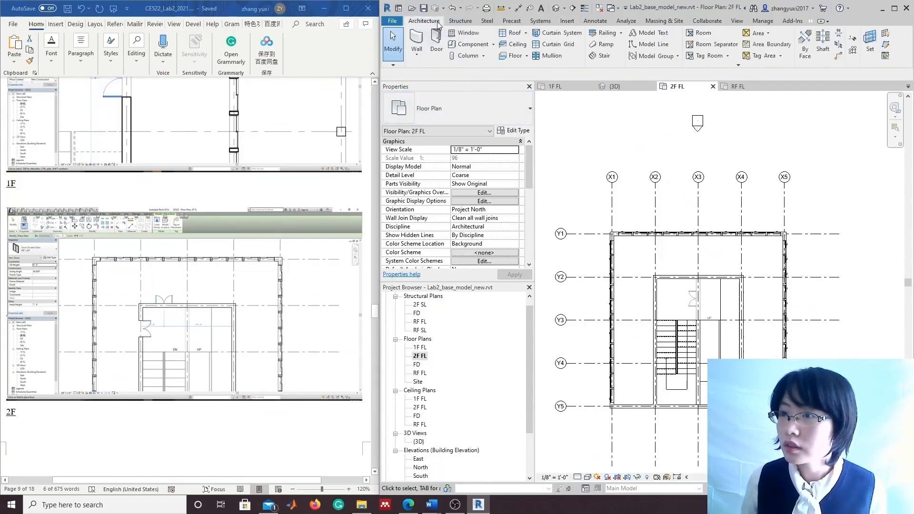
left_click(436, 54)
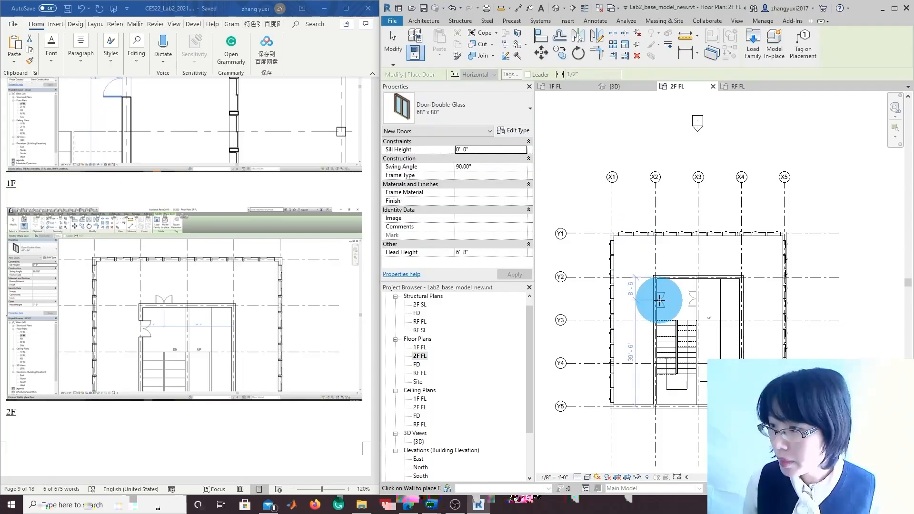
left_click(660, 301)
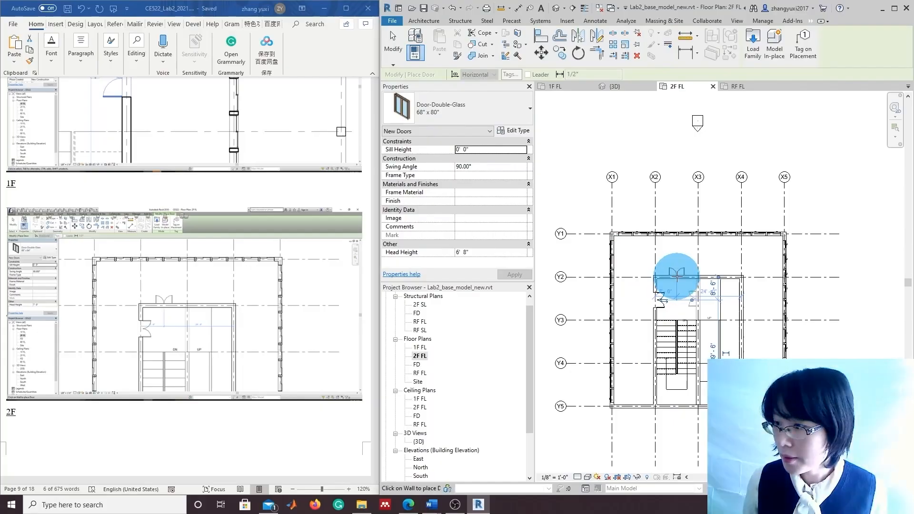
left_click(679, 277)
scroll(828, 337, "down", 1)
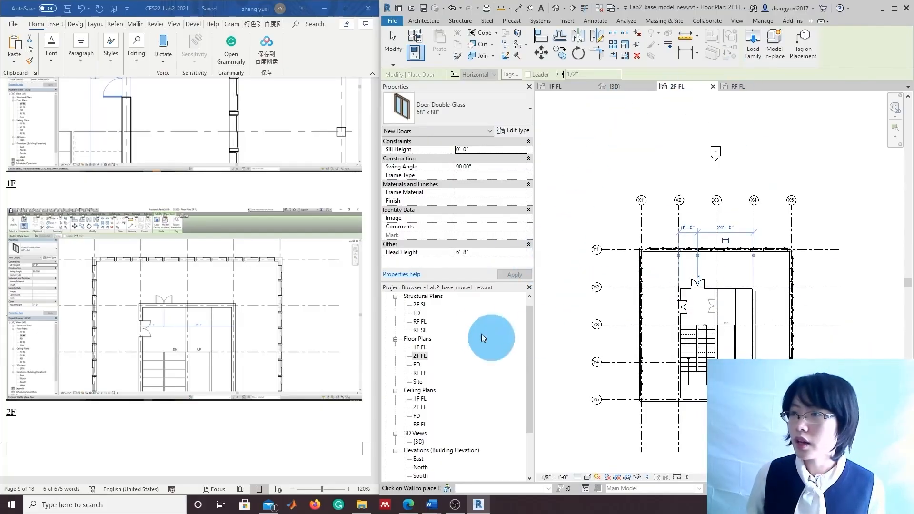
scroll(523, 392, "down", 1)
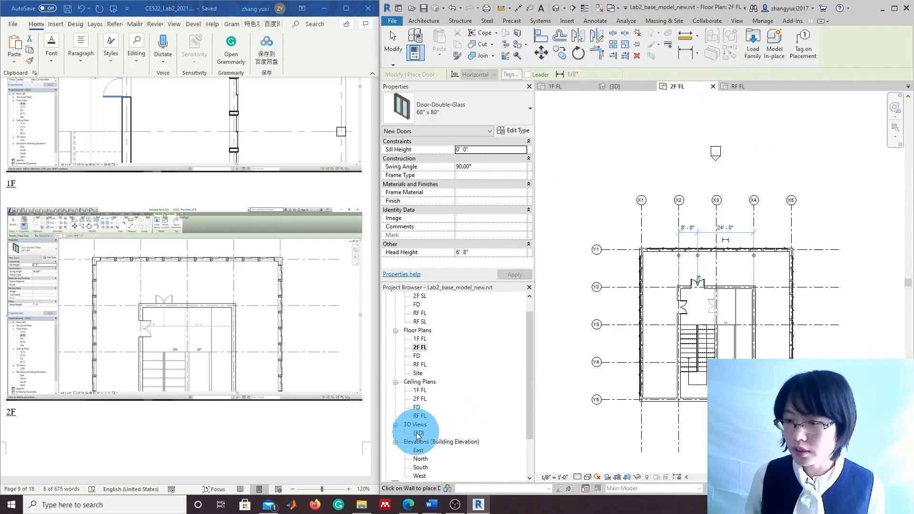
Open {3D}, orbit to the back-left corner, and check lab step 7 on curtain walls
double_click(418, 434)
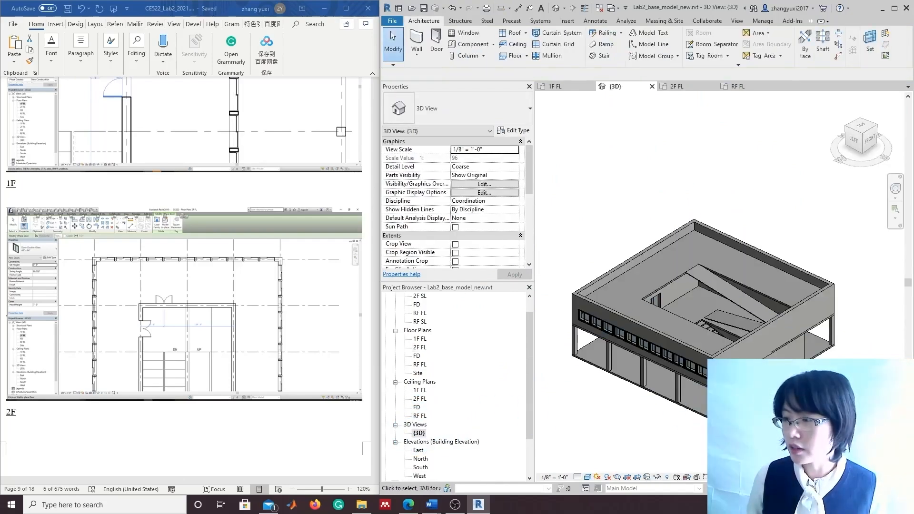
mouse_move(902, 145)
left_mouse_down()
mouse_move(598, 147)
mouse_move(541, 184)
mouse_move(557, 210)
mouse_move(843, 219)
left_mouse_up()
middle_click_drag(845, 223, 643, 218, "shift")
scroll(509, 414, "down", 1)
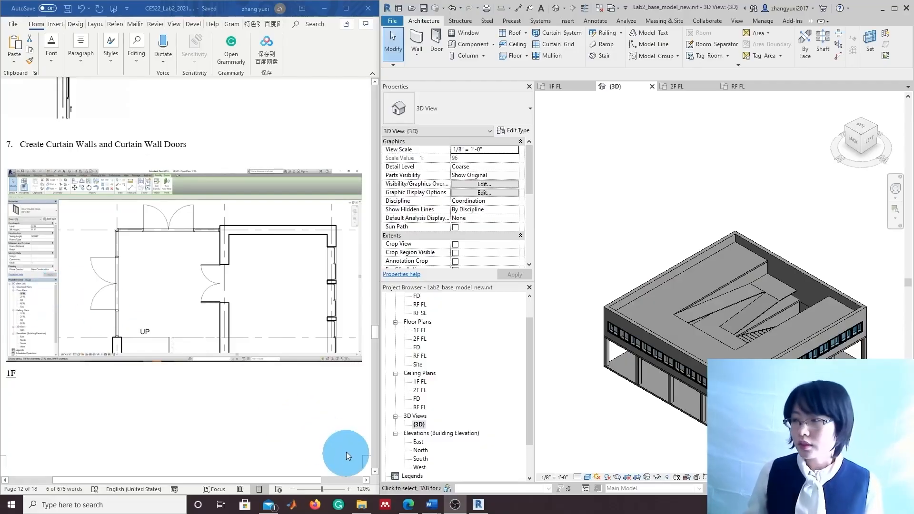
left_click(347, 452)
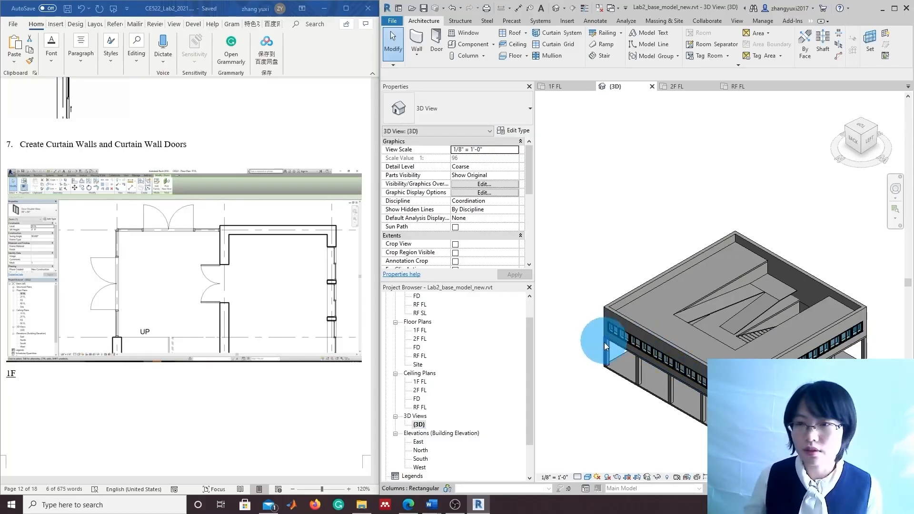
On 1F FL, start an architectural wall using the Storefront curtain wall type
scroll(435, 381, "up", 1)
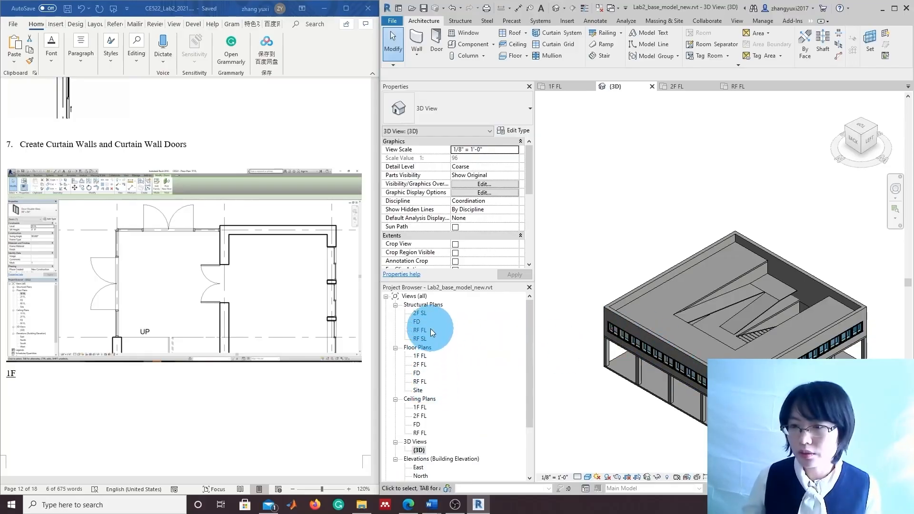
double_click(421, 356)
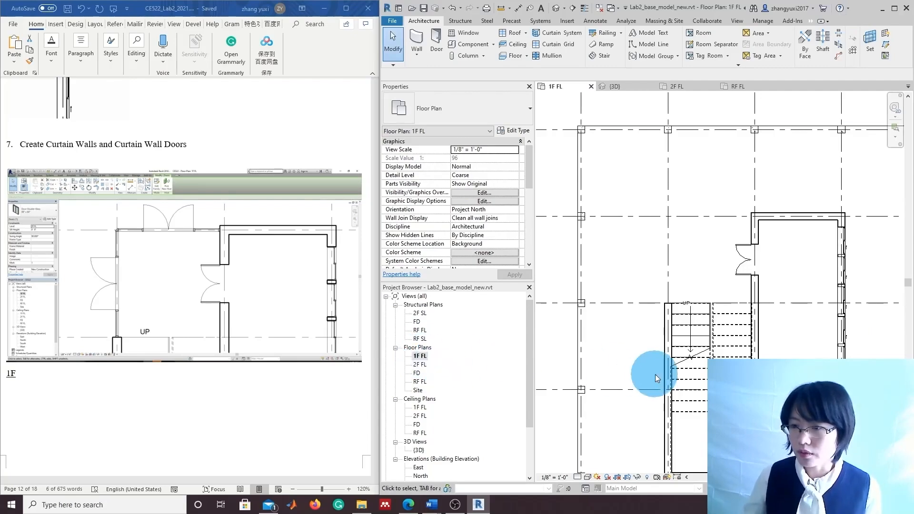
scroll(702, 291, "up", 1)
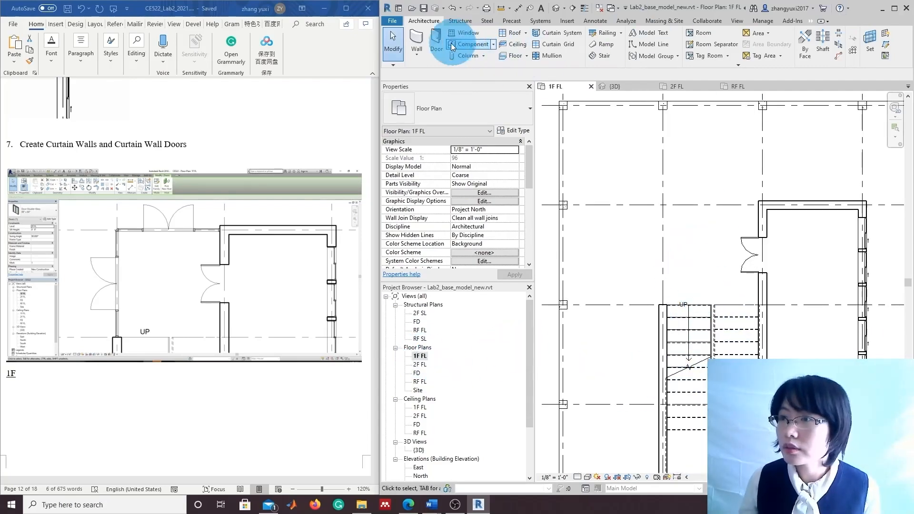
left_click(418, 56)
left_click(429, 71)
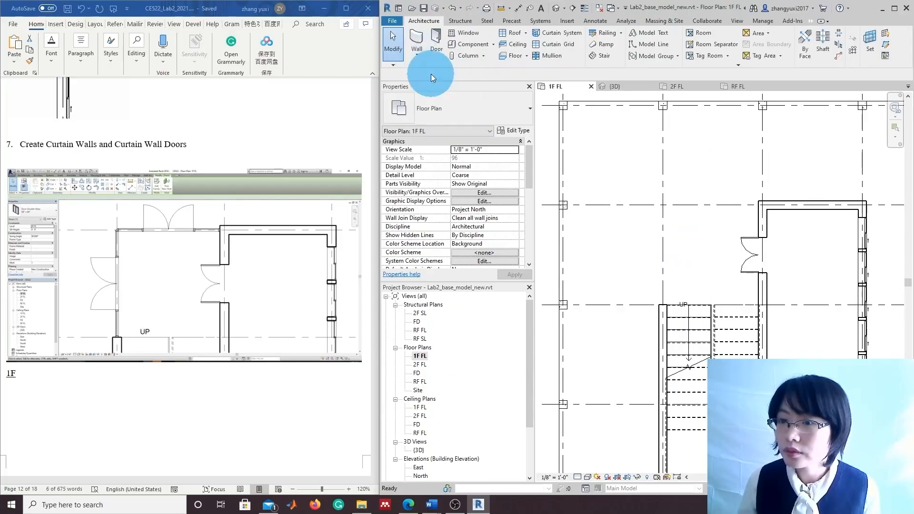
left_click(530, 108)
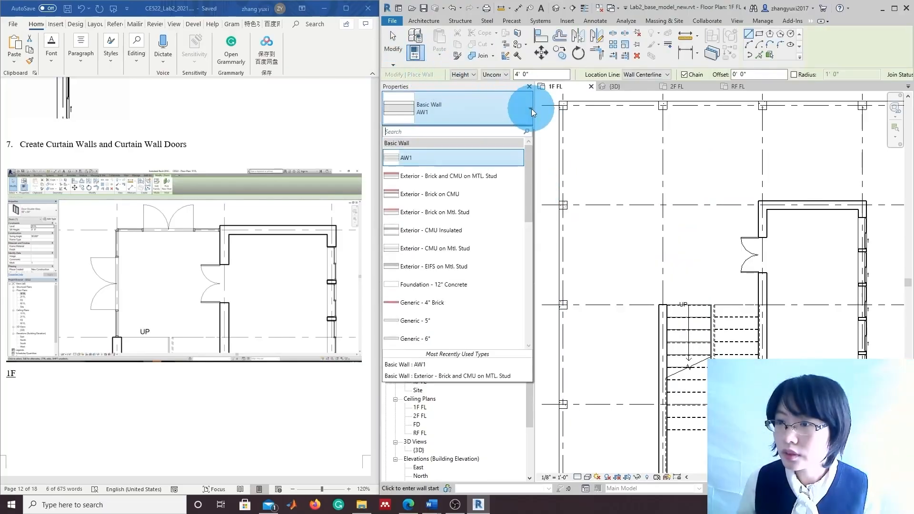
scroll(464, 328, "down", 10)
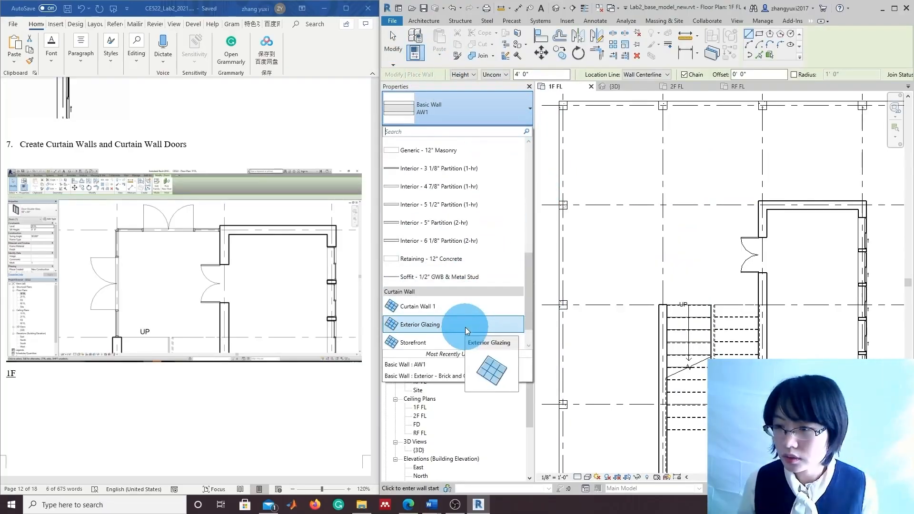
scroll(459, 331, "down", 2)
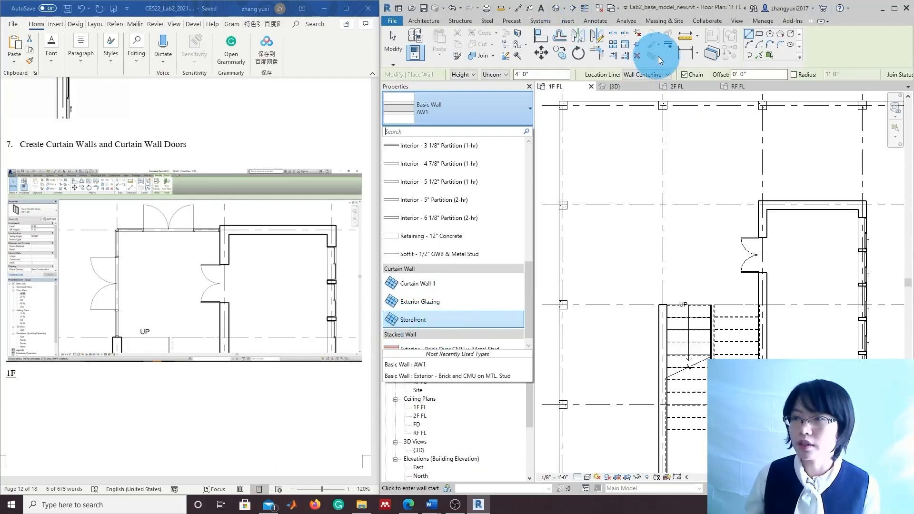
left_click(418, 322)
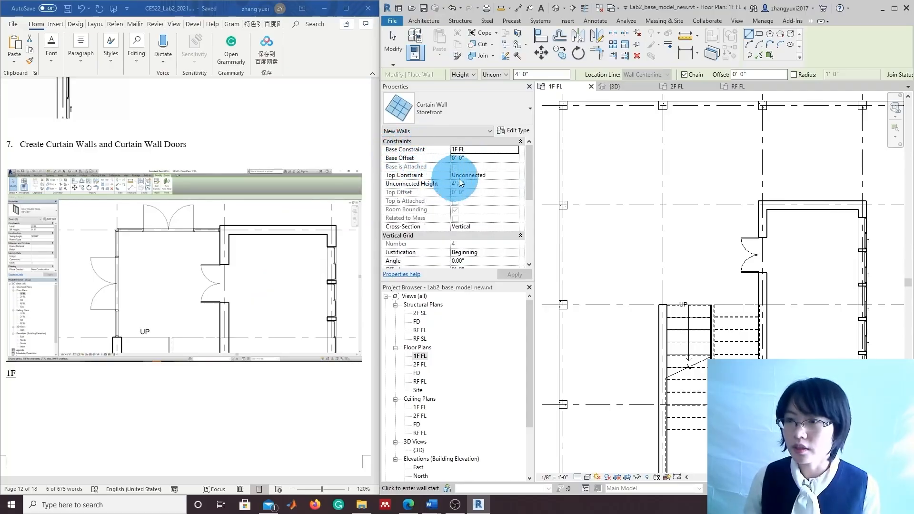
Set the wall's Top Constraint to Up to level: 2F SL and apply
scroll(339, 290, "down", 8)
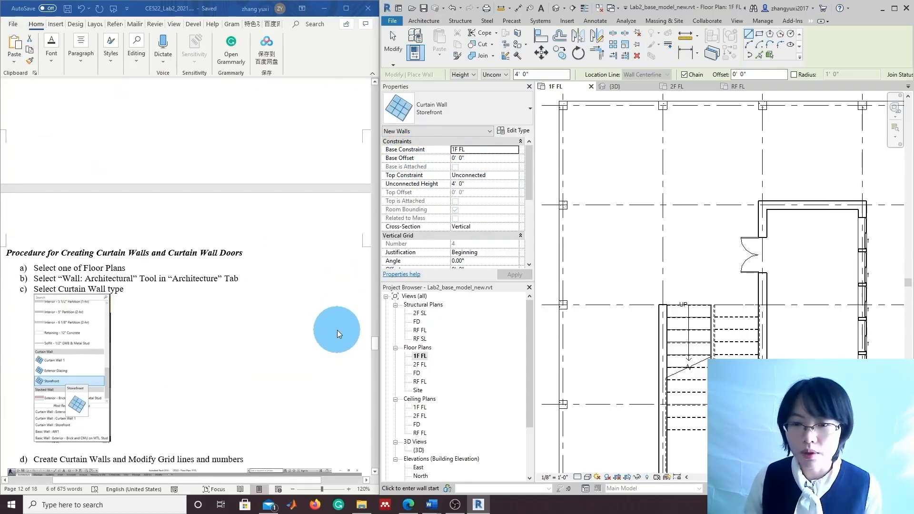
scroll(243, 356, "down", 8)
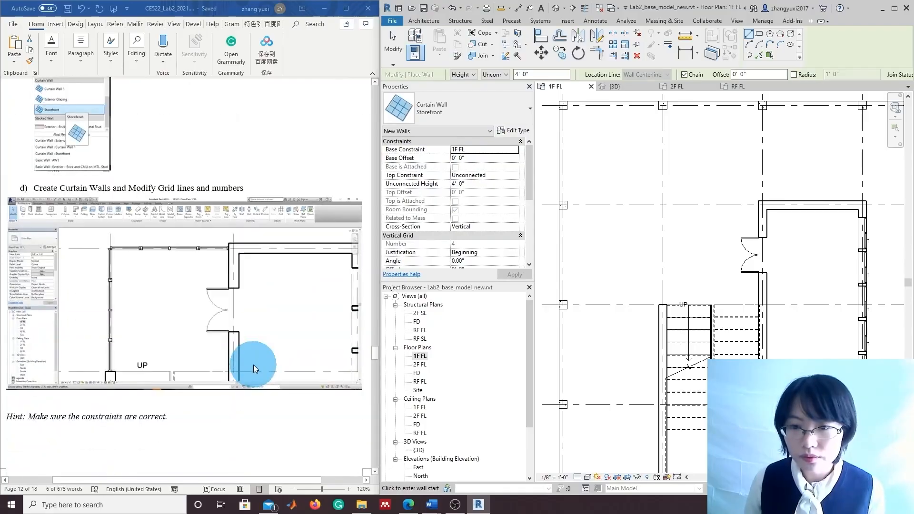
scroll(253, 369, "down", 3)
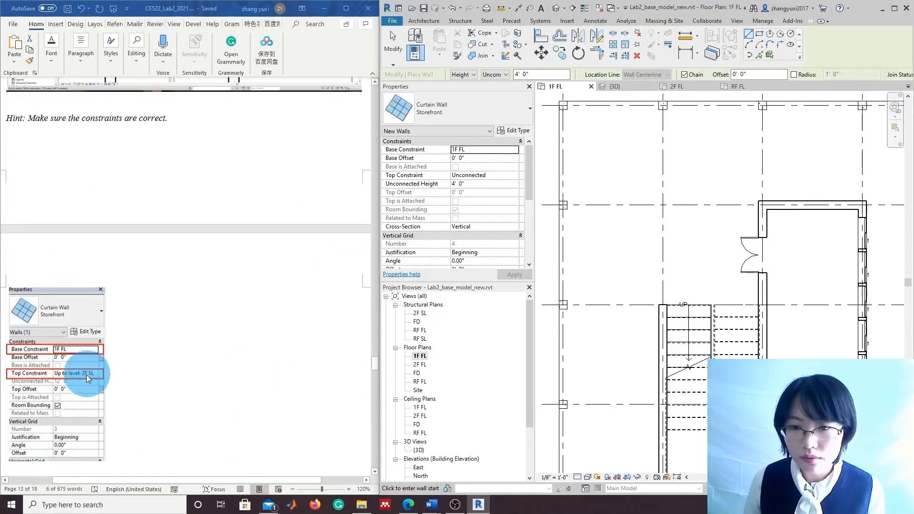
left_click(485, 176)
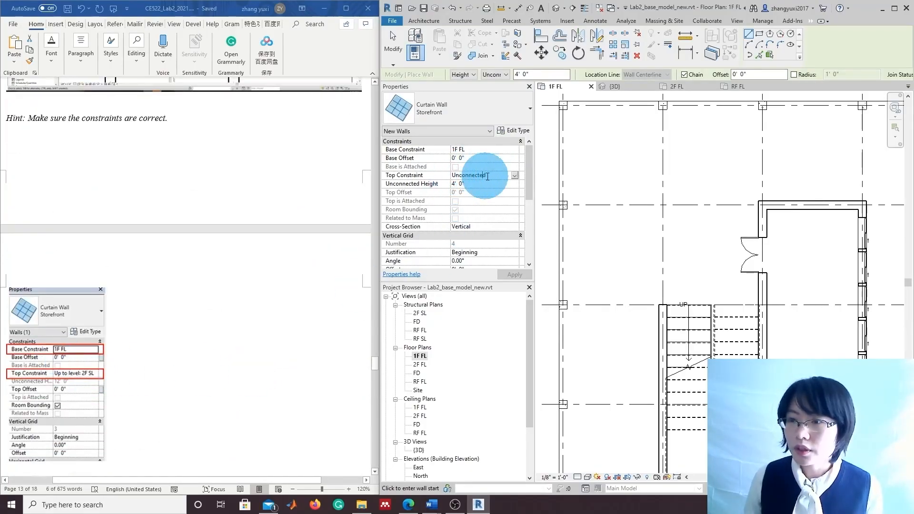
left_click(515, 176)
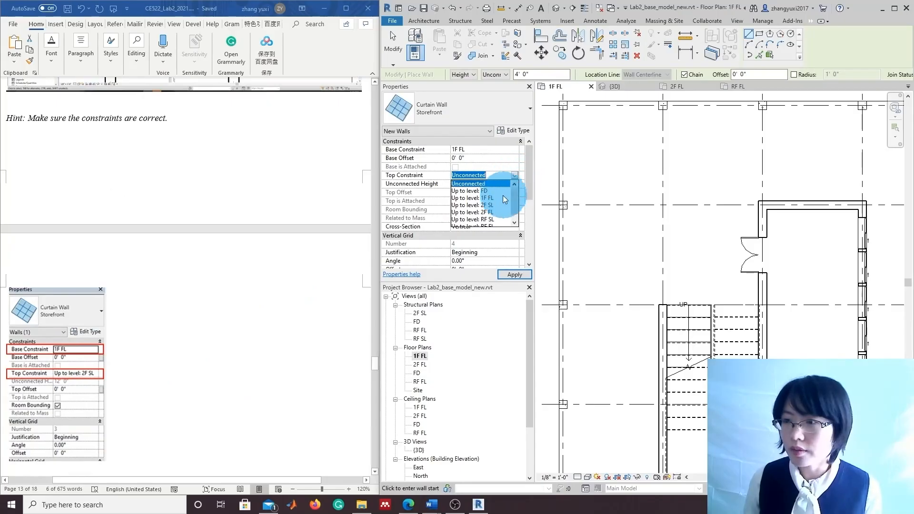
left_click(491, 205)
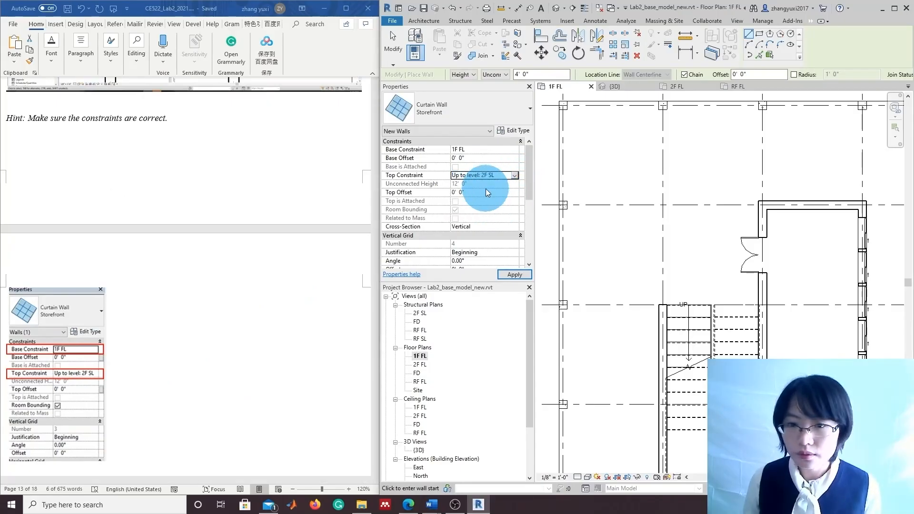
left_click(515, 277)
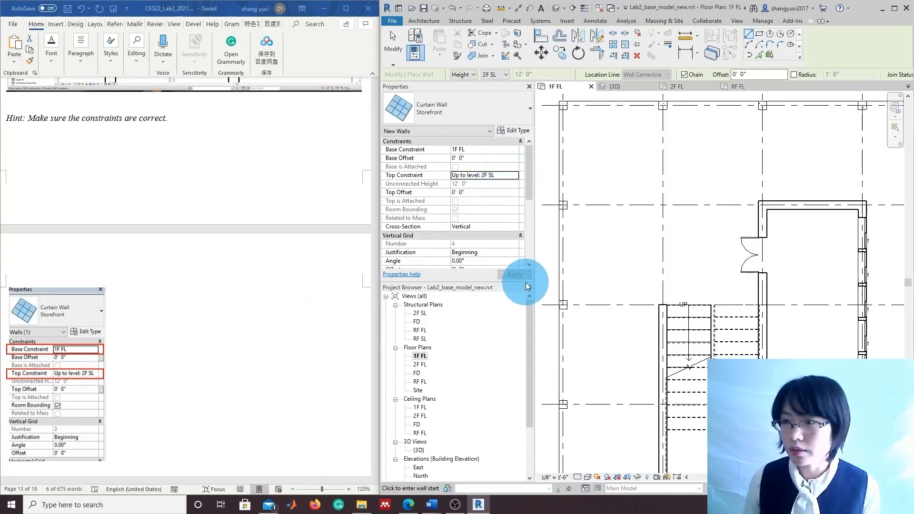
Draw the curtain wall from the stair corner up to the grid line and across to the existing wall
left_click(663, 304)
left_click(663, 205)
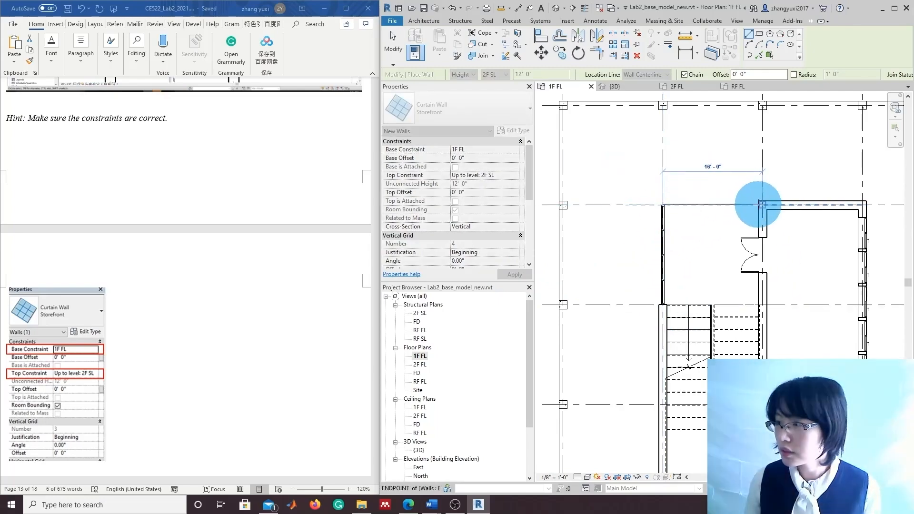
left_click(759, 205)
key("Escape")
scroll(184, 276, "up", 3)
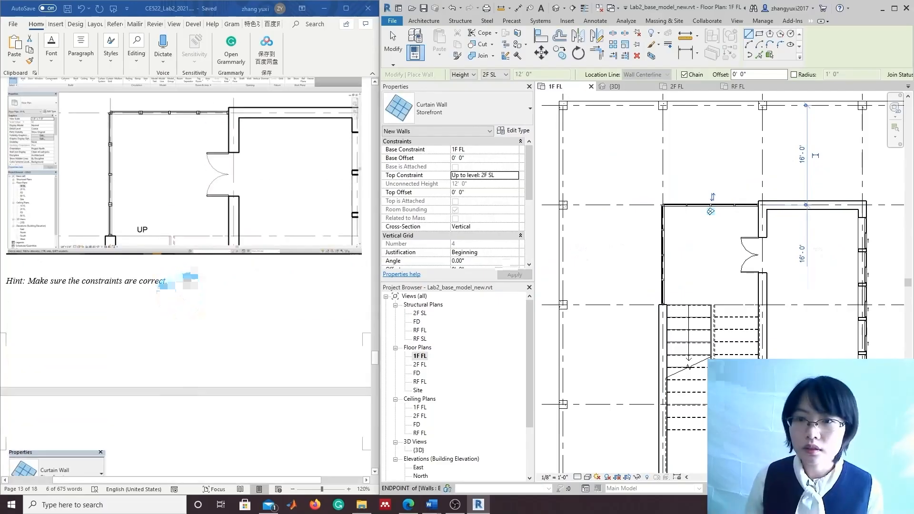
scroll(771, 286, "up", 5)
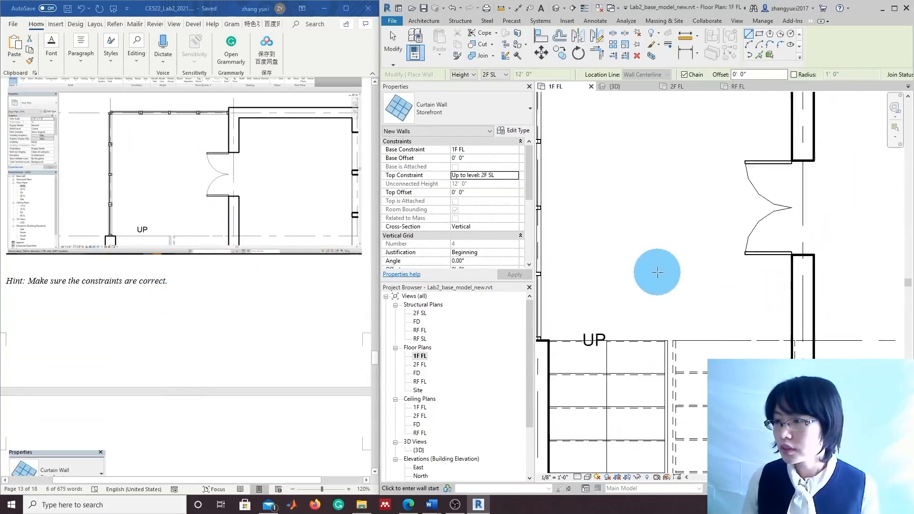
middle_click_drag(653, 271, 683, 323)
double_click(419, 450)
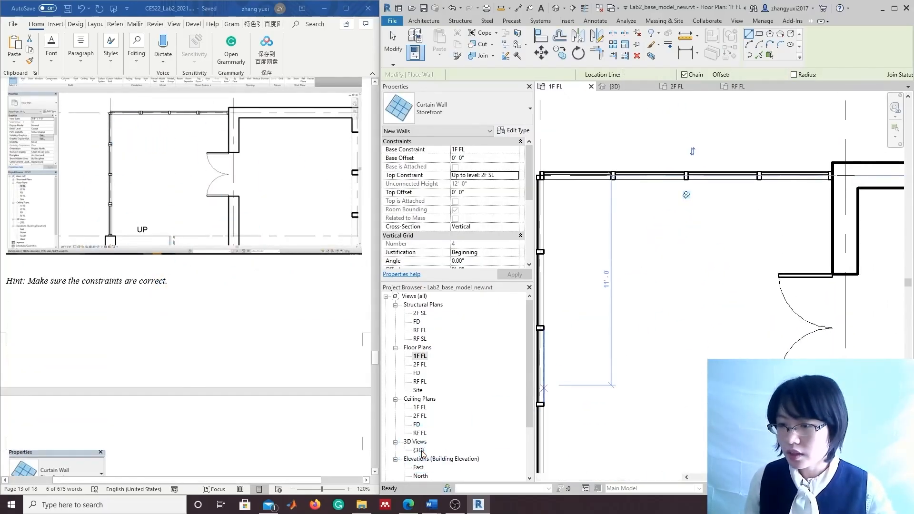
Orbit and pan the 3D view to a back-left close-up of the curtain wall
left_click(855, 139)
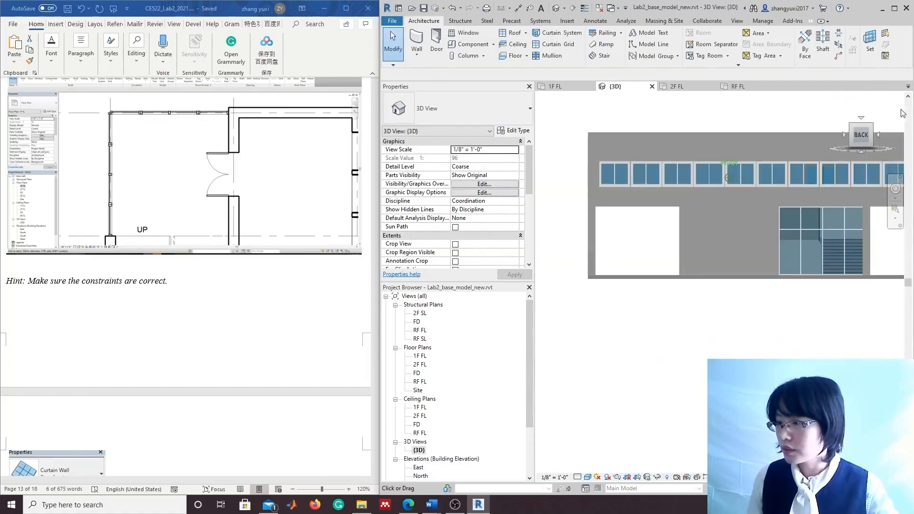
left_click_drag(895, 118, 812, 137)
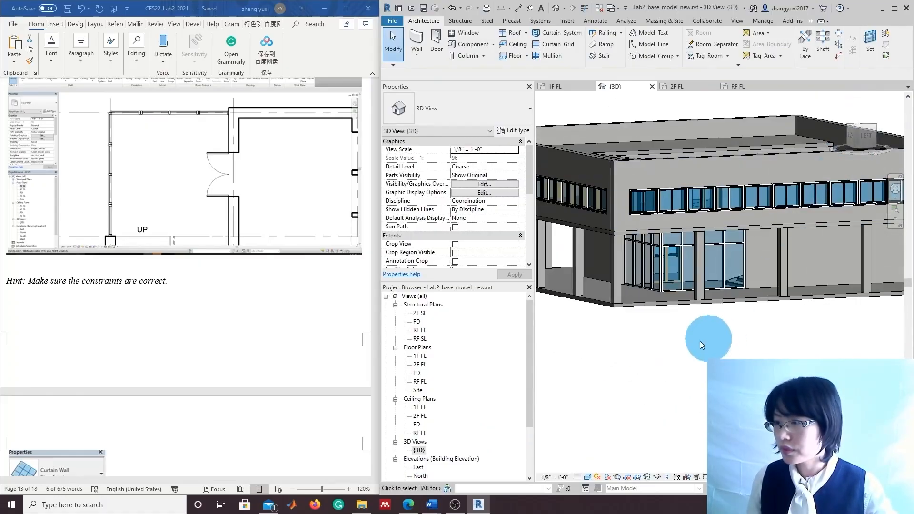
scroll(700, 340, "up", 4)
scroll(695, 316, "up", 3)
middle_click_drag(690, 305, 689, 432)
left_click_drag(860, 137, 889, 138)
scroll(796, 320, "up", 4)
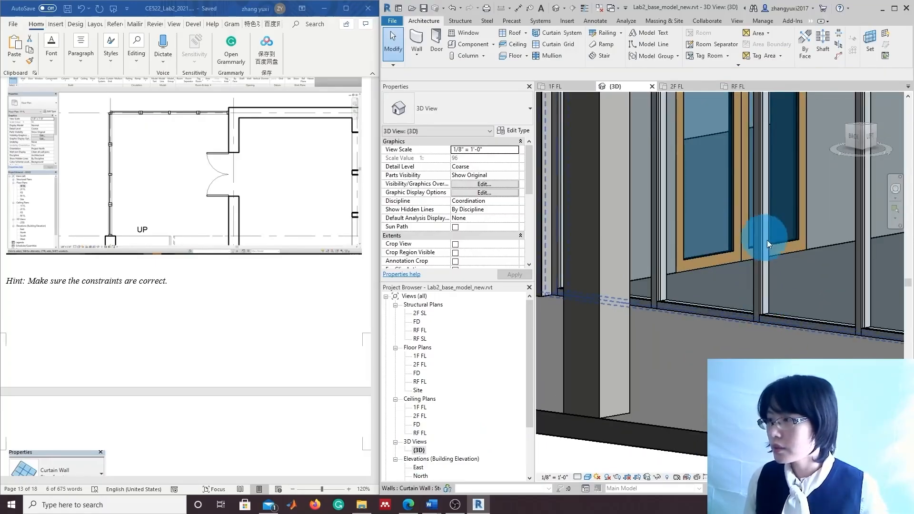
Select the curtain wall, then the middle vertical mullion between the doors
left_click(758, 259)
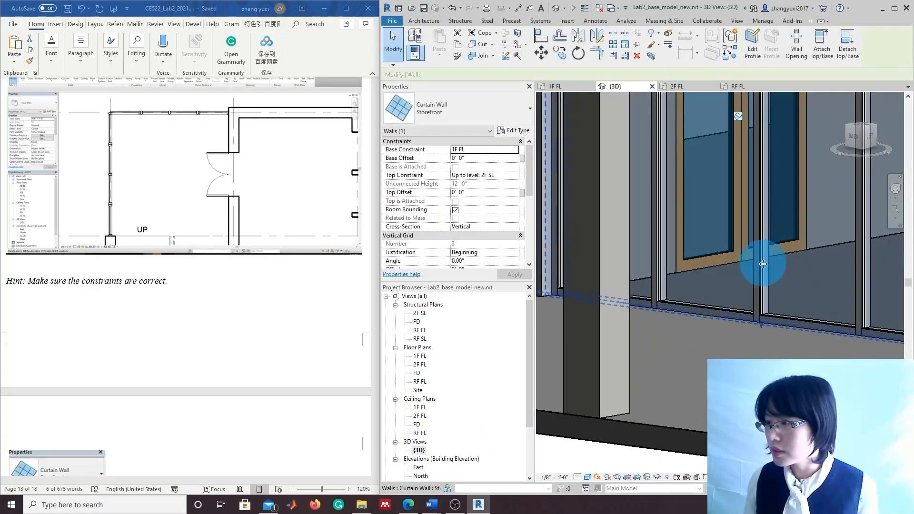
middle_click_drag(780, 254, 754, 378)
scroll(748, 334, "down", 1)
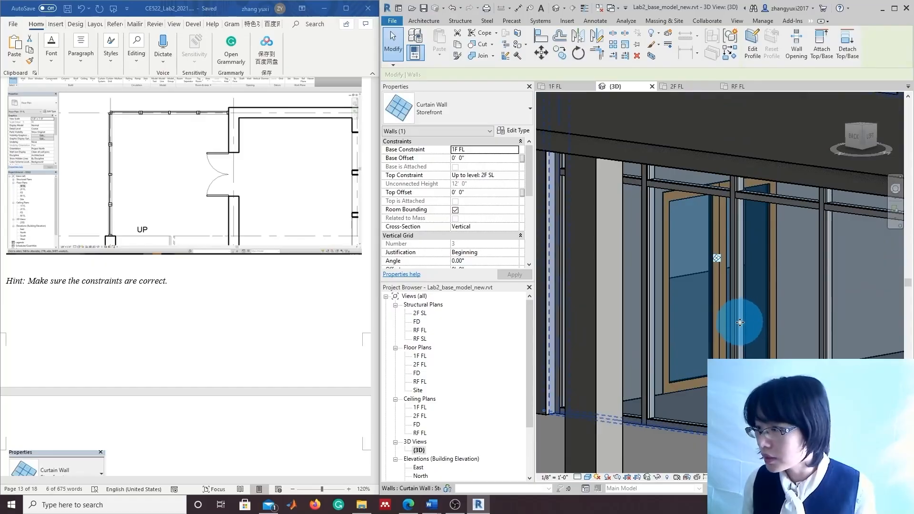
left_click(737, 348)
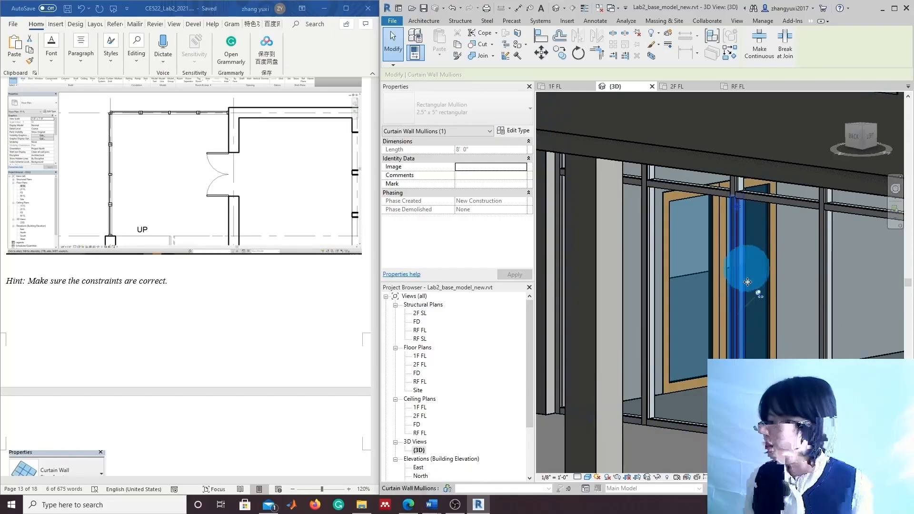
Unpin and delete the middle mullion, then select the curtain grid line through the door
left_click(759, 294)
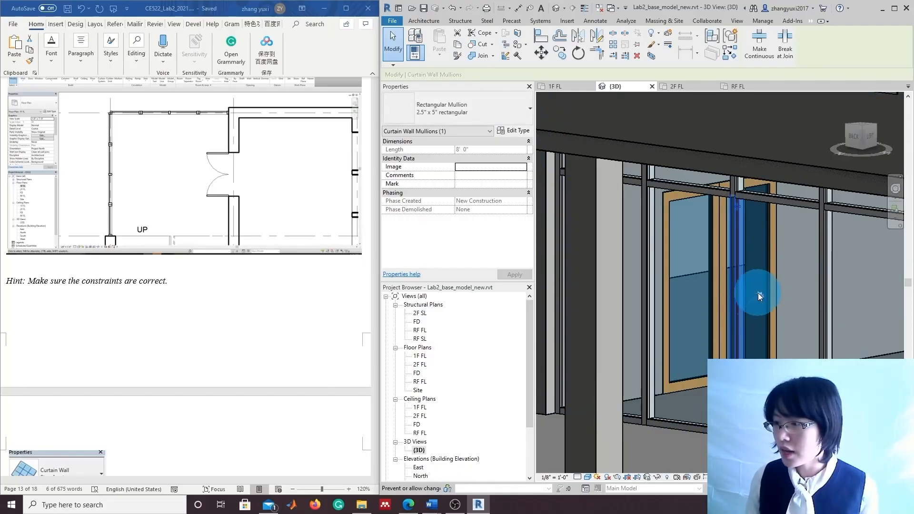
key("Delete")
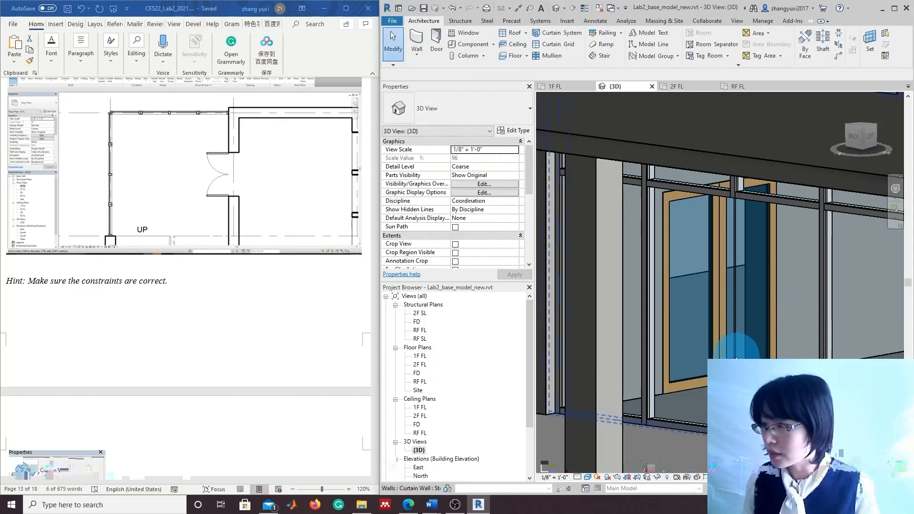
left_click(737, 304)
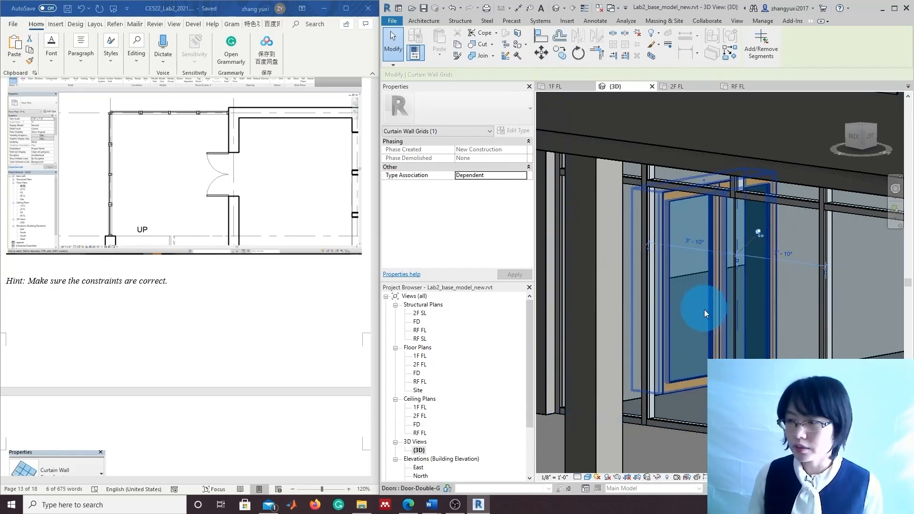
scroll(803, 367, "down", 1)
middle_click_drag(756, 455, 712, 434)
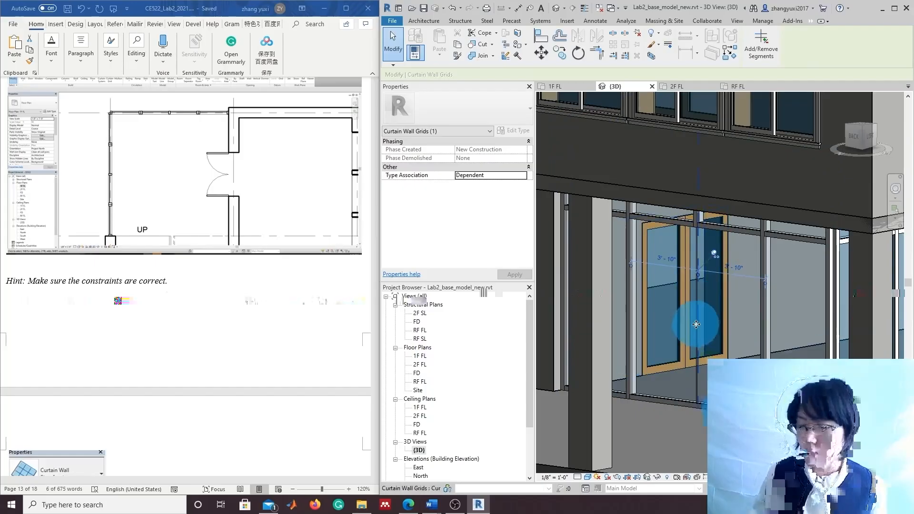
Clear the selection and reselect the storefront wall and the doors' middle vertical mullion
scroll(703, 337, "up", 2)
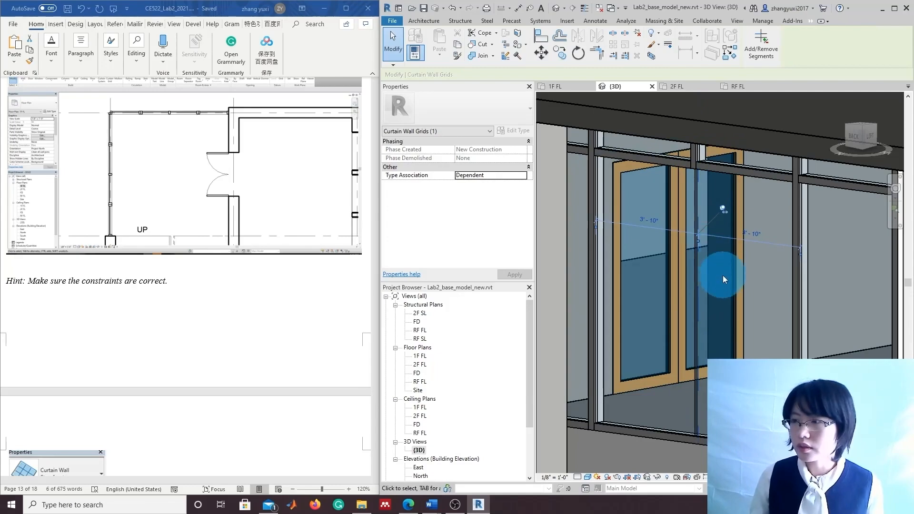
scroll(704, 261, "down", 2)
key("Escape")
scroll(738, 300, "up", 3)
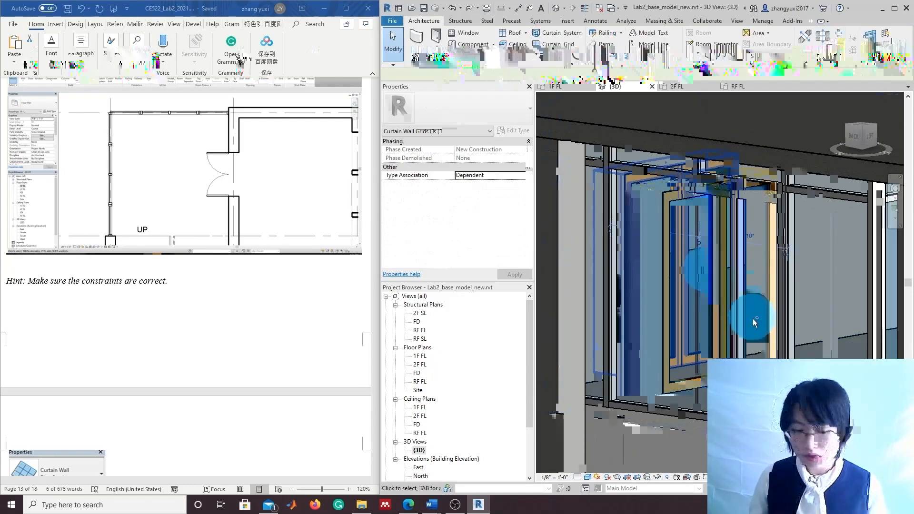
left_click(735, 330)
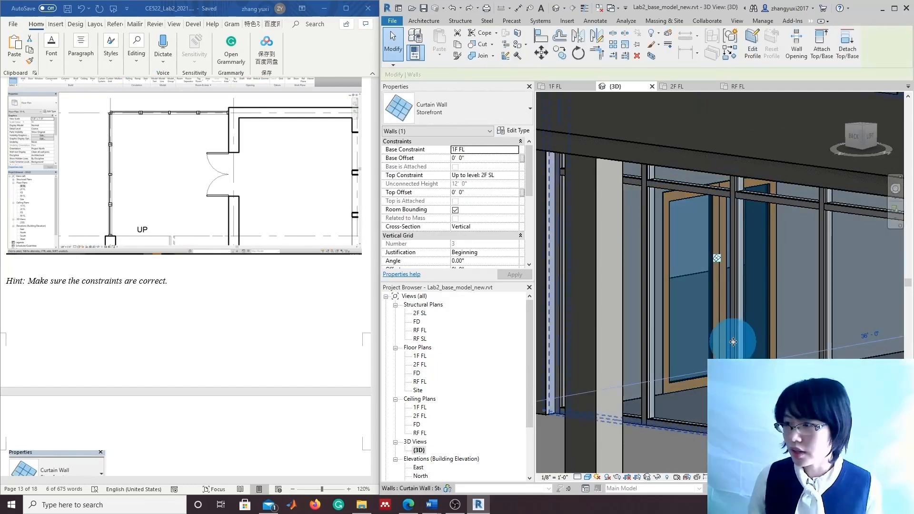
key("Escape")
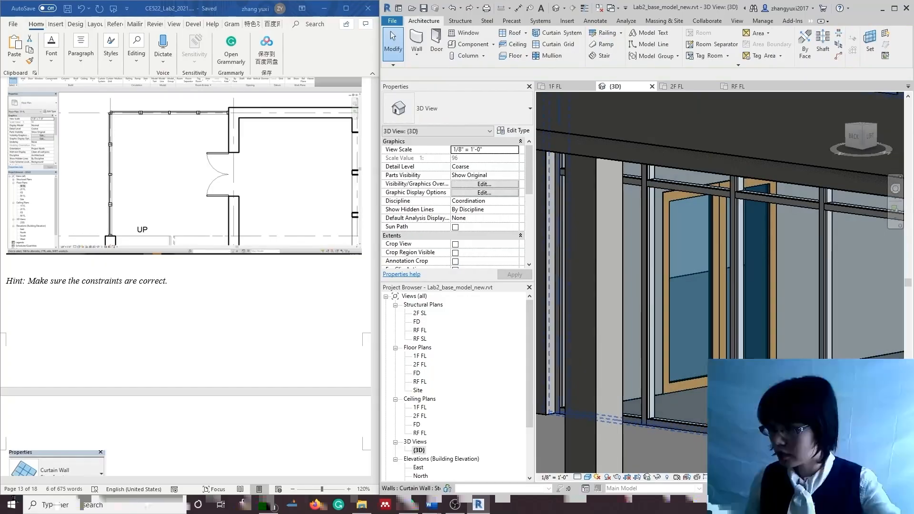
left_click(737, 209)
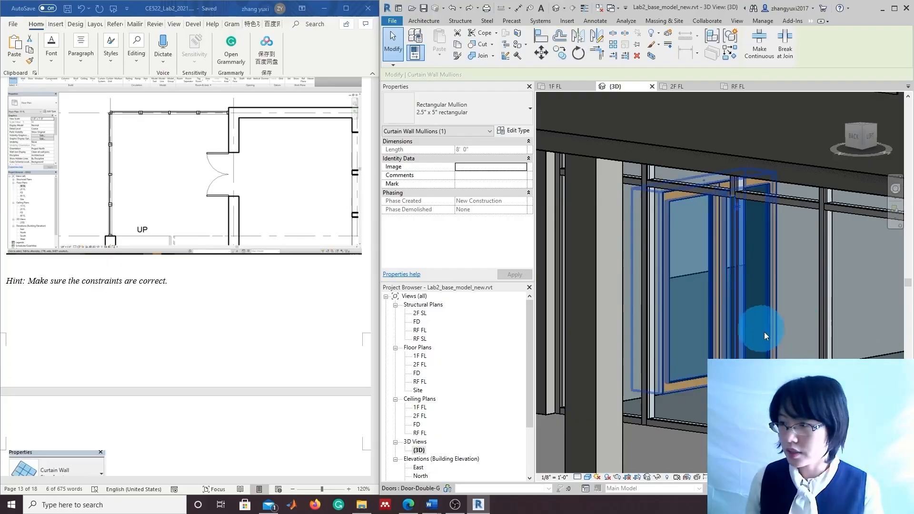
Select the curtain grid line at the door opening and zoom in on it
key("Escape")
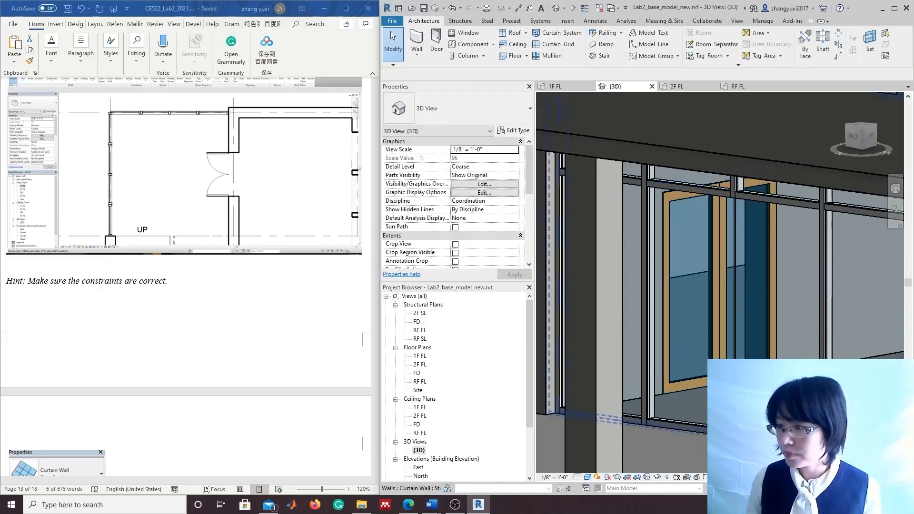
left_click(758, 233)
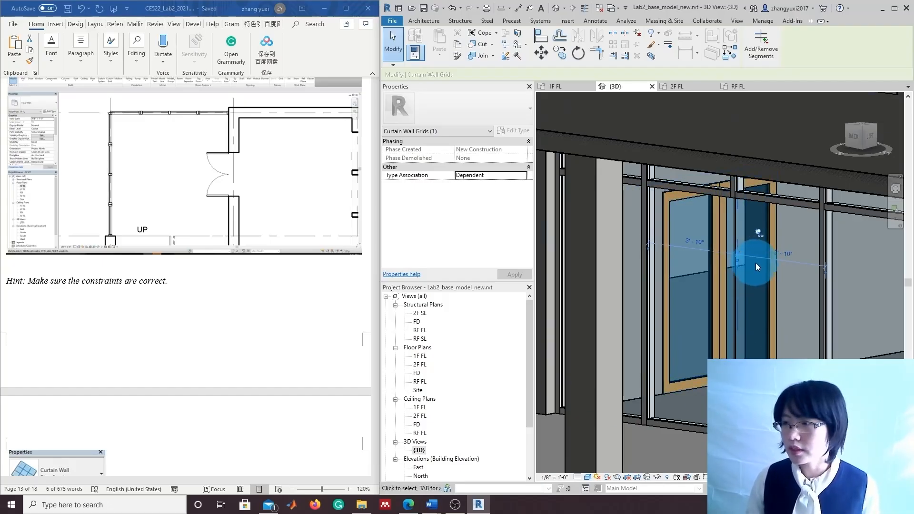
scroll(769, 256, "up", 2)
scroll(770, 255, "up", 1)
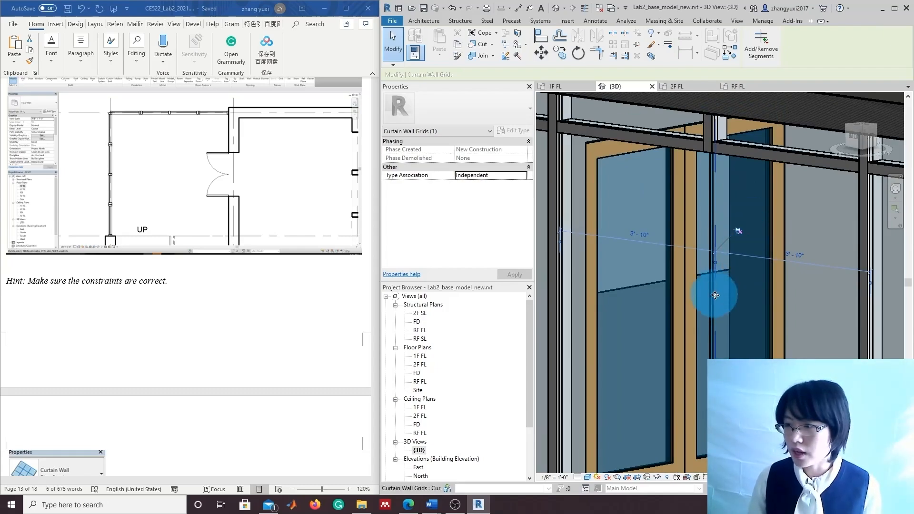
Remove the grid segment crossing the door opening with Add/Remove Segments, then recenter on the doors
left_click(759, 47)
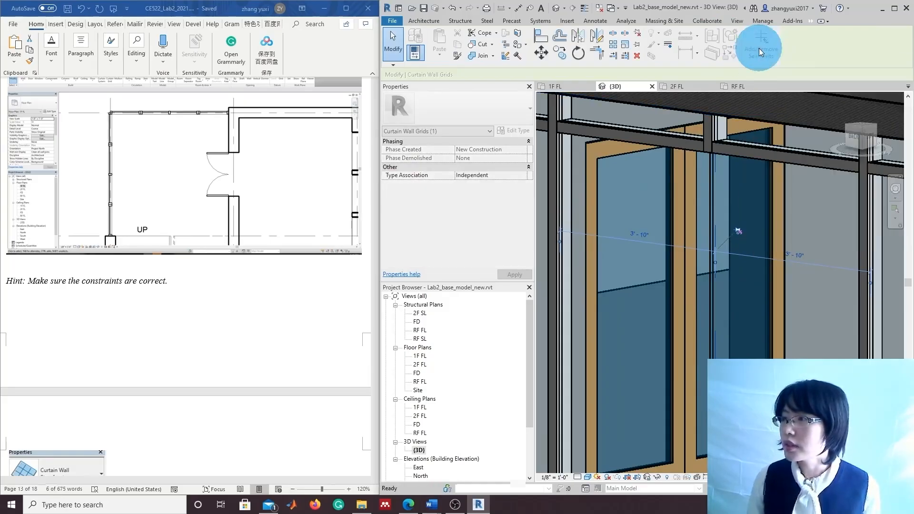
left_click(715, 261)
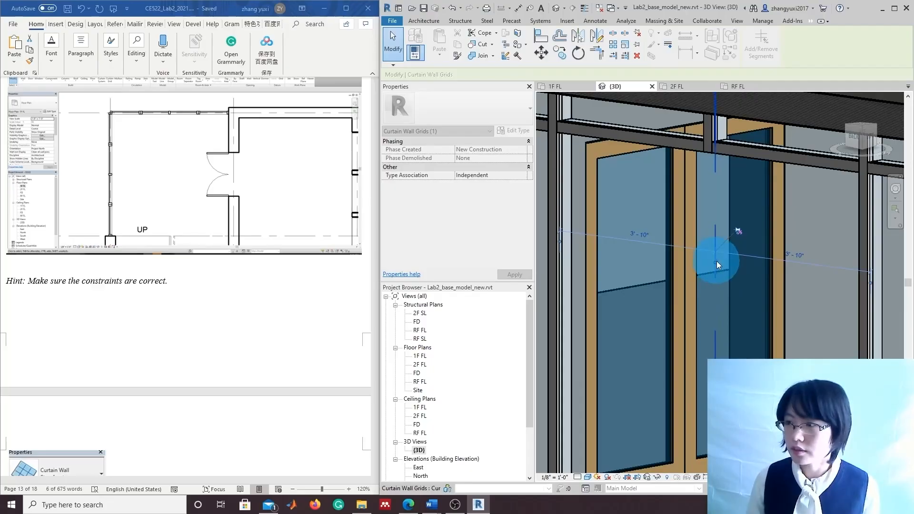
scroll(790, 410, "down", 2)
scroll(760, 306, "down", 2)
scroll(759, 318, "up", 2)
middle_click_drag(758, 318, 735, 263)
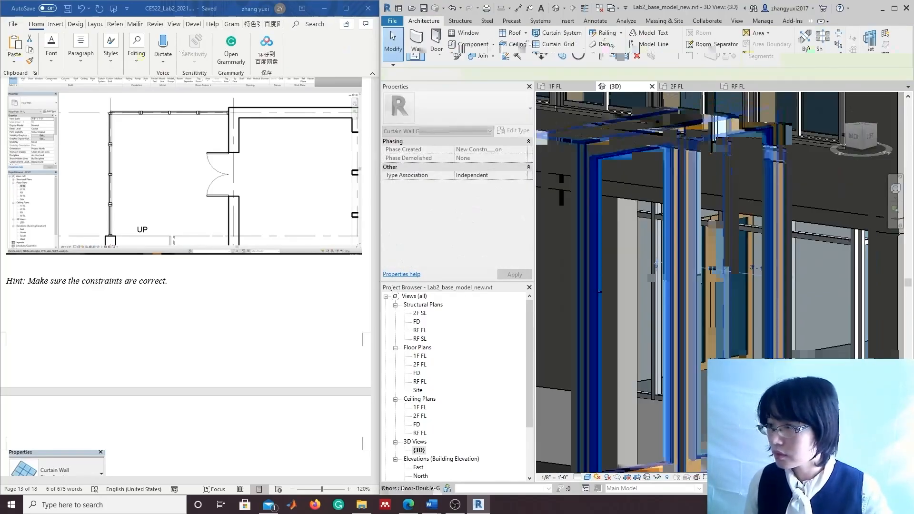
scroll(743, 271, "up", 2)
middle_click_drag(757, 423, 758, 329)
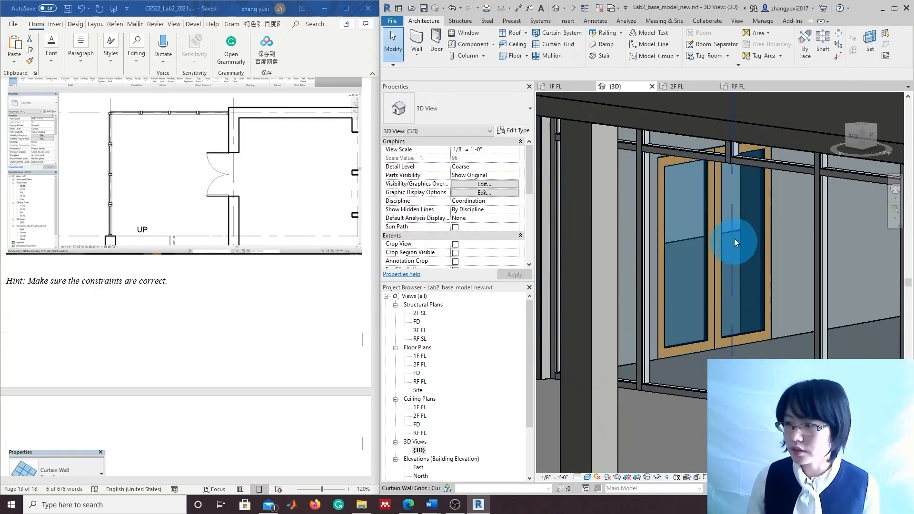
Delete the two bottom mullions along the double-door threshold
left_click(658, 390)
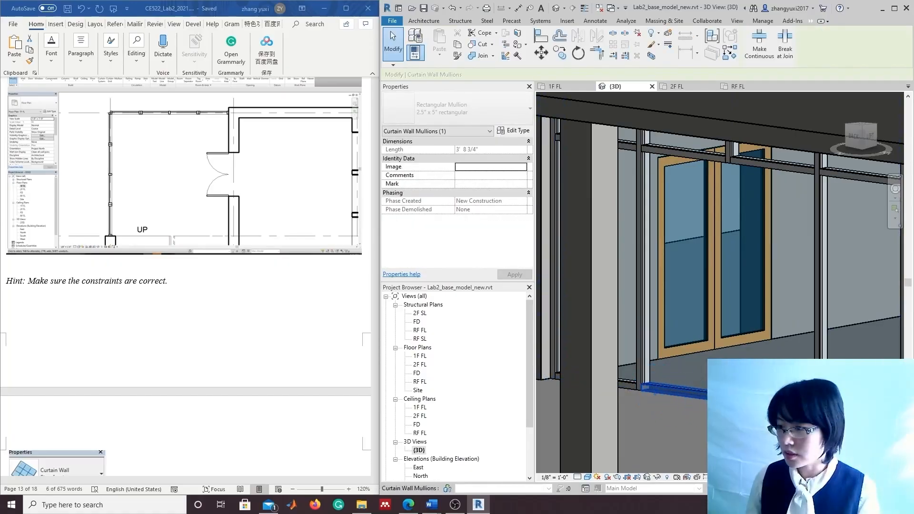
left_click(693, 397)
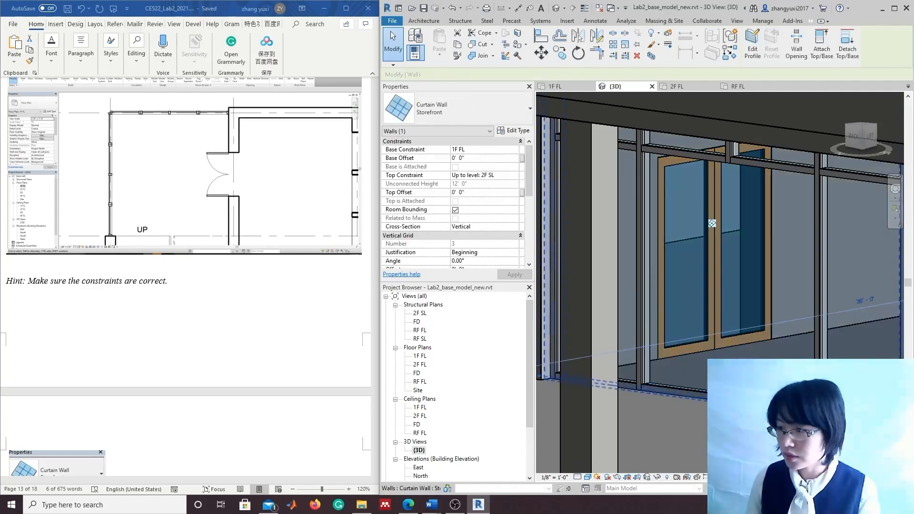
key("Escape")
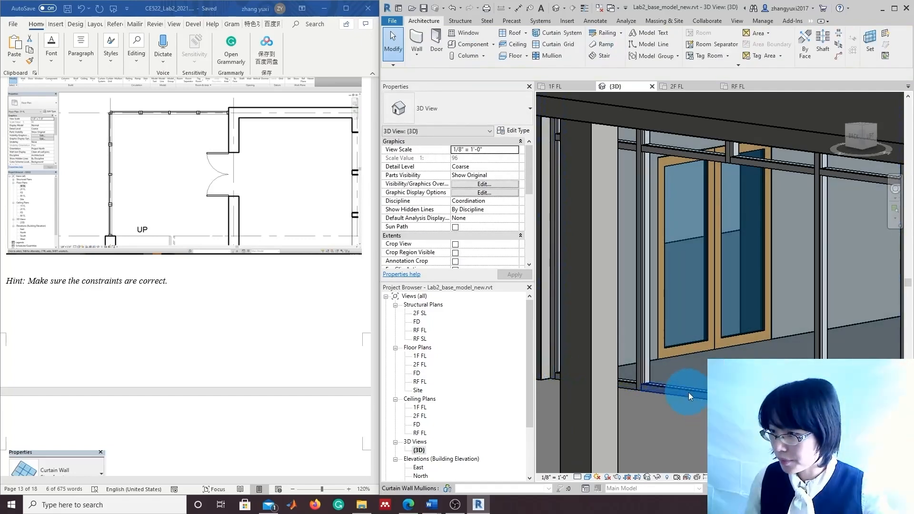
left_click(689, 392)
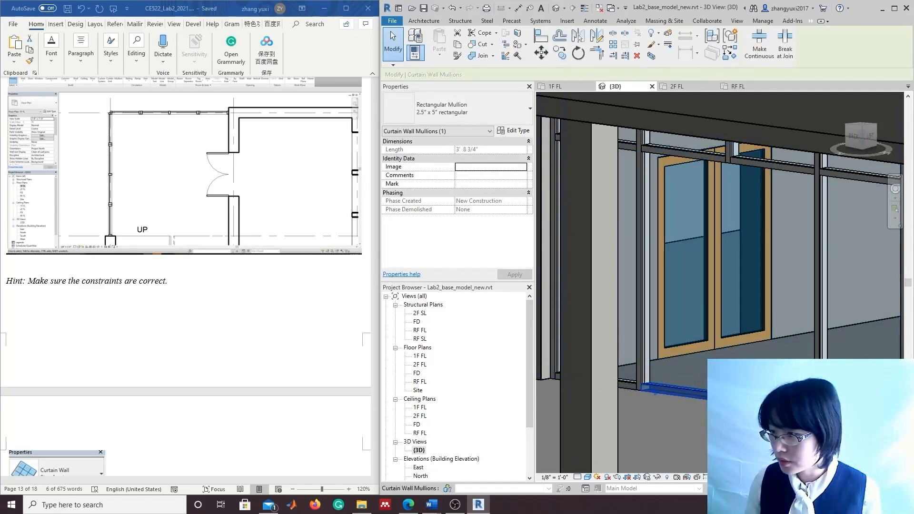
left_click(690, 398)
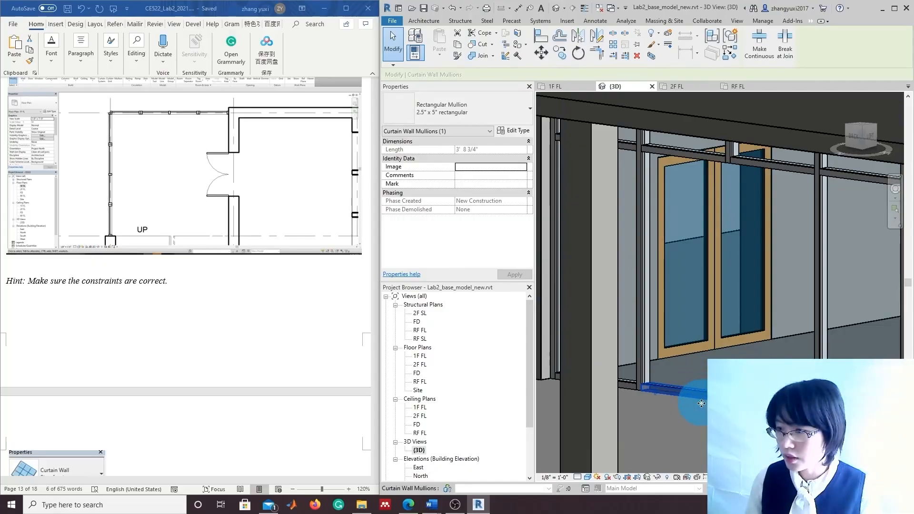
key("Delete")
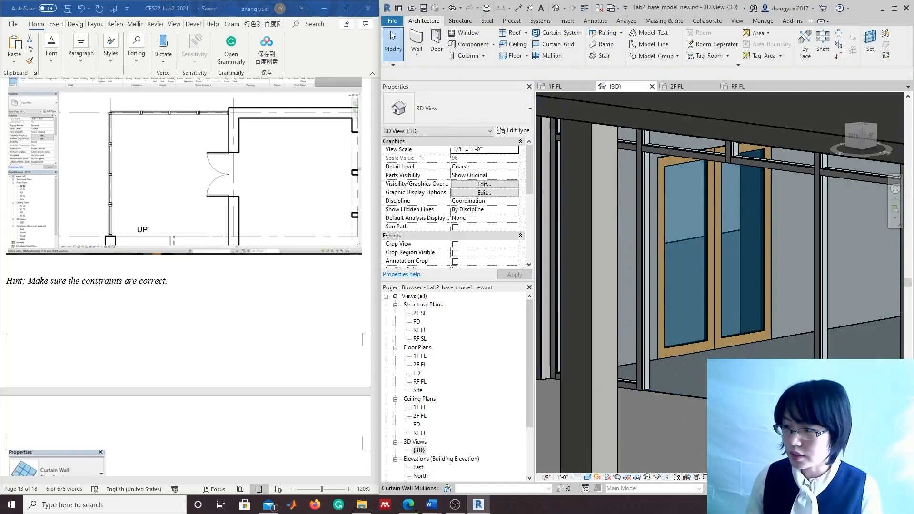
left_click(762, 408)
key("Delete")
Pick the first-floor storefront curtain wall and select all eight of its hosted panels
scroll(762, 408, "down", 1)
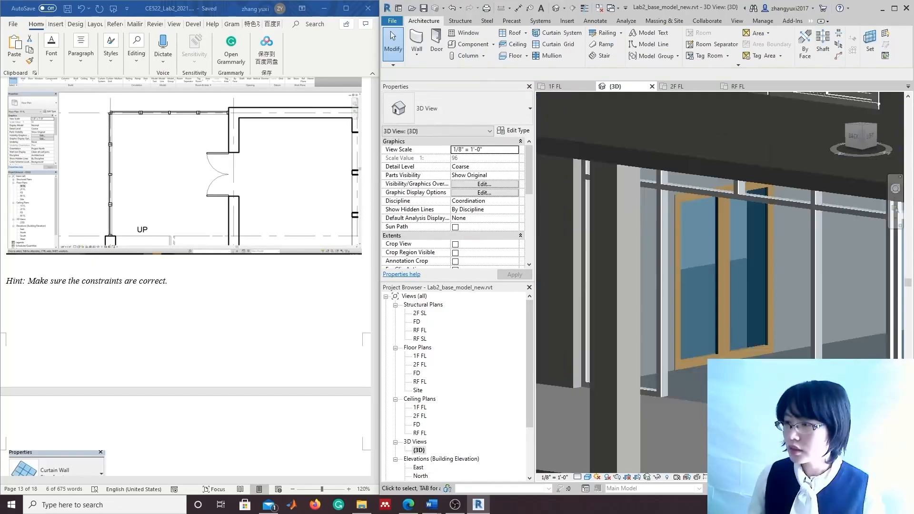
middle_click_drag(761, 409, 735, 387)
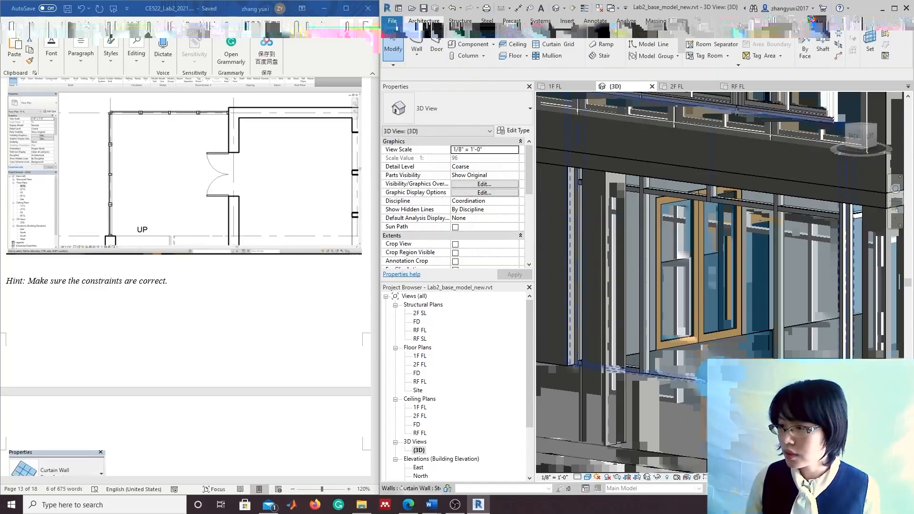
left_click(727, 325)
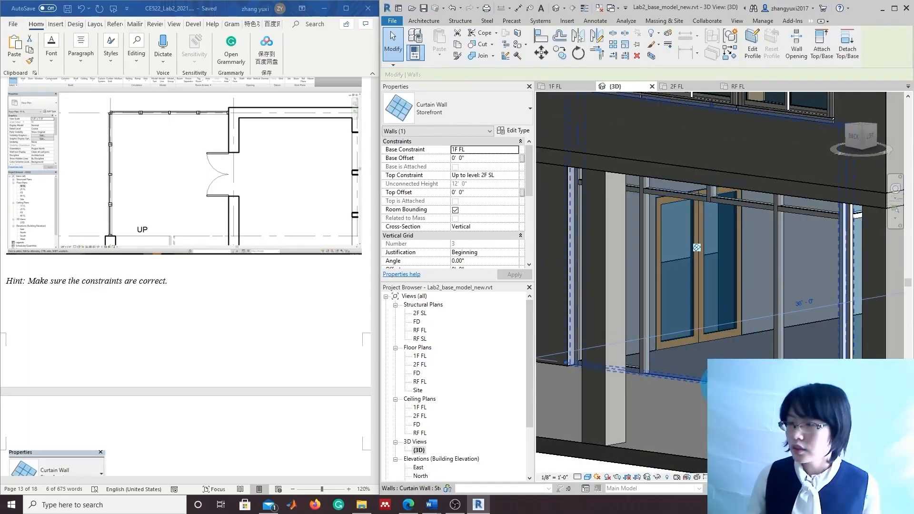
scroll(727, 325, "up", 3)
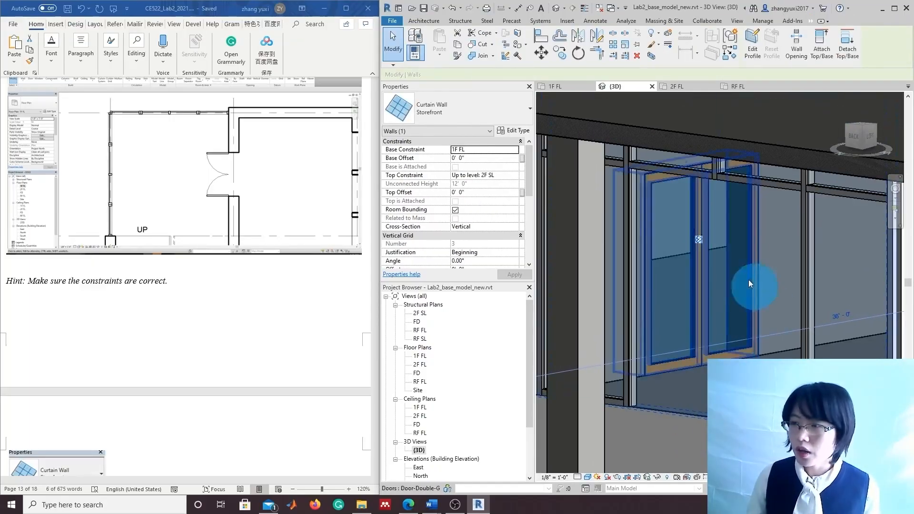
right_click(679, 319)
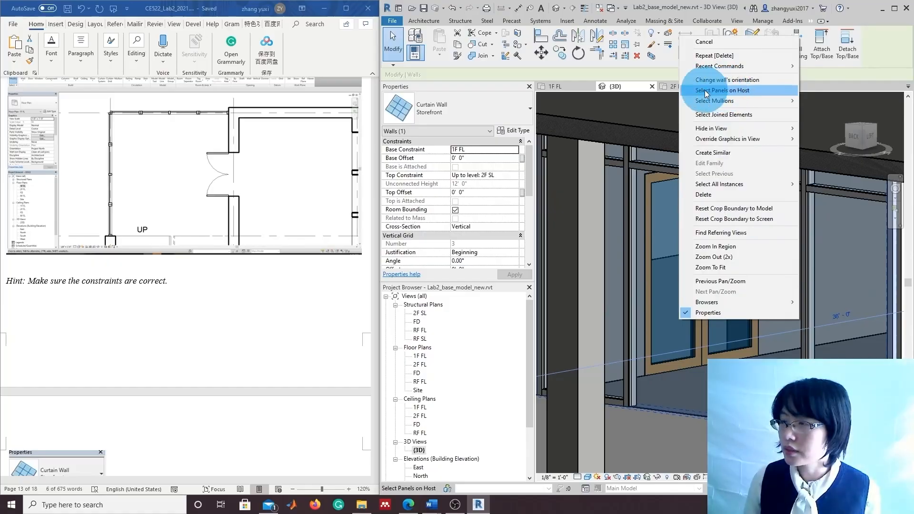
left_click(735, 93)
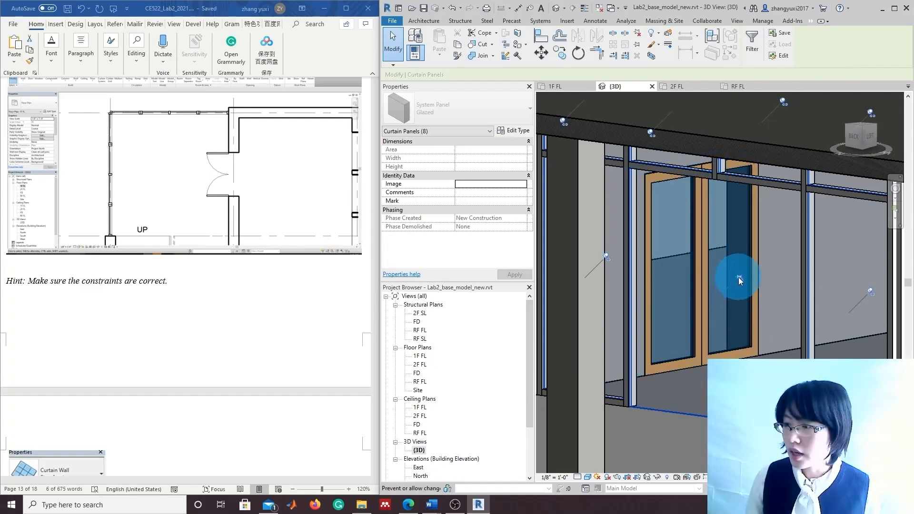
Select only the left door glass panel and review its types, keeping System Panel Glazed
left_click(738, 277)
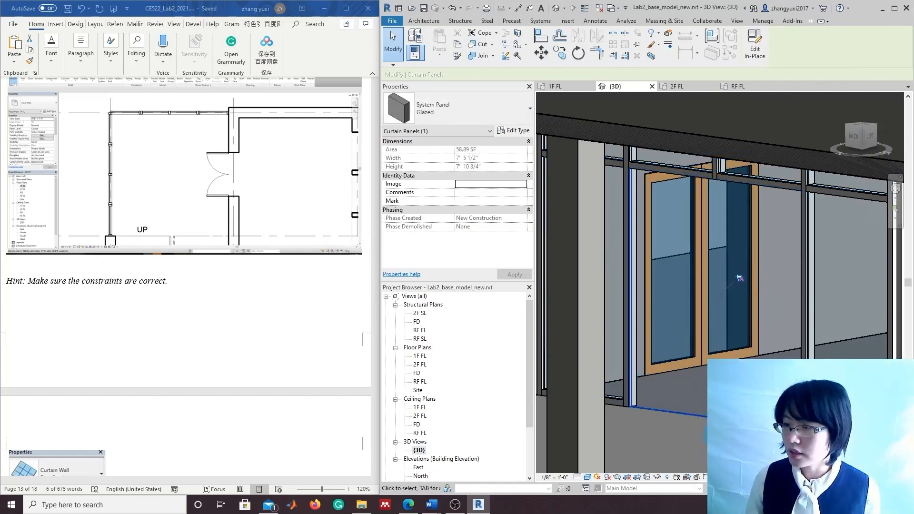
left_click(675, 229)
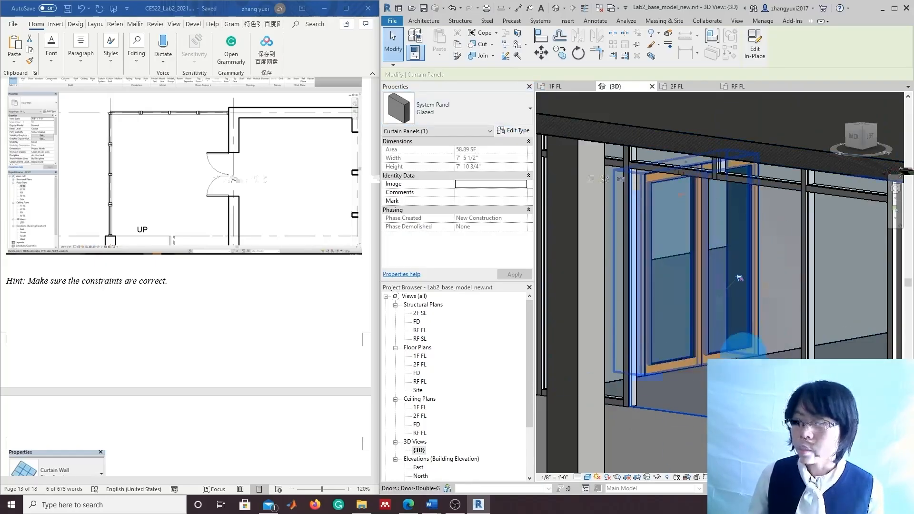
left_click(526, 113)
scroll(429, 241, "up", 3)
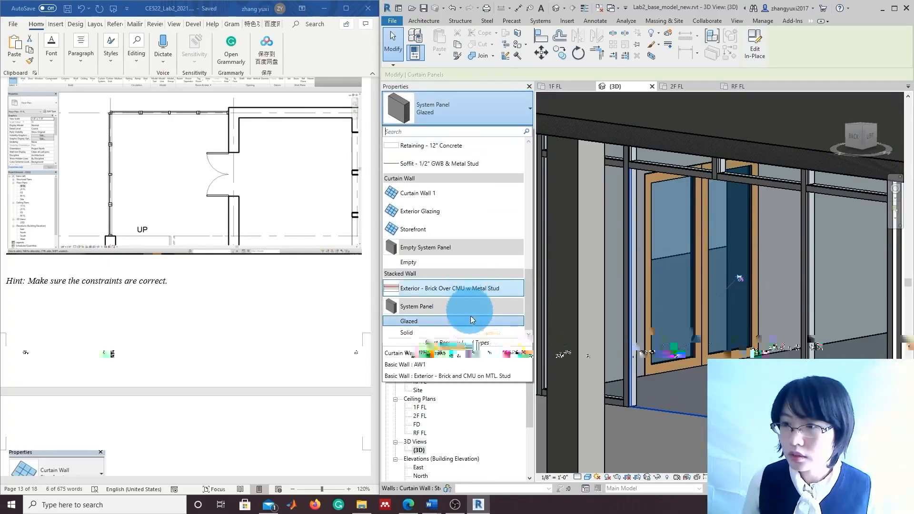
scroll(470, 315, "up", 2)
scroll(467, 318, "down", 2)
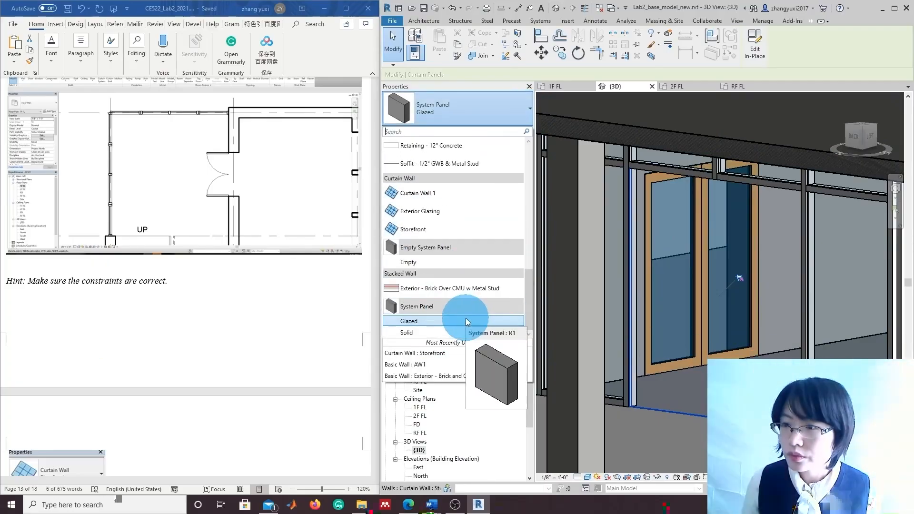
scroll(466, 314, "up", 4)
scroll(468, 304, "up", 1)
scroll(467, 310, "down", 4)
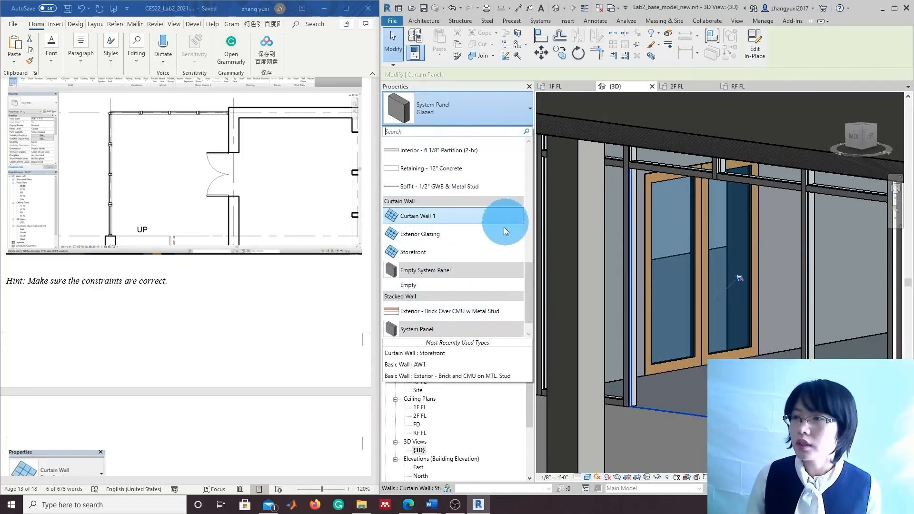
left_click(515, 114)
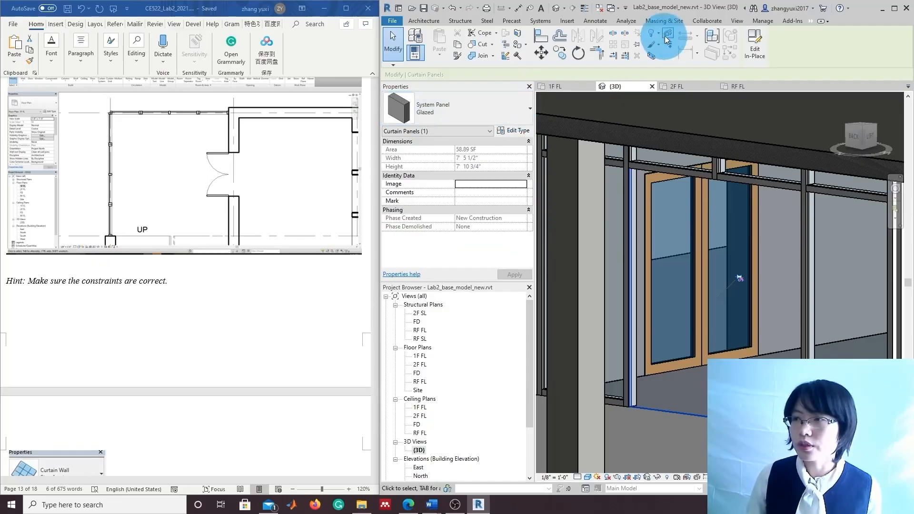
left_click(568, 22)
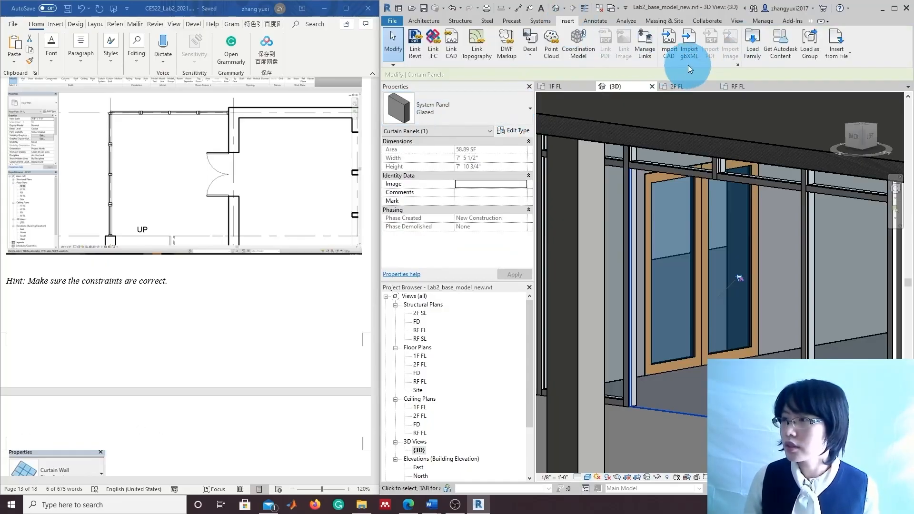
Load Door-Curtain-Wall-Double-Storefront.rfa from the Doors folder through Load Family
left_click(752, 53)
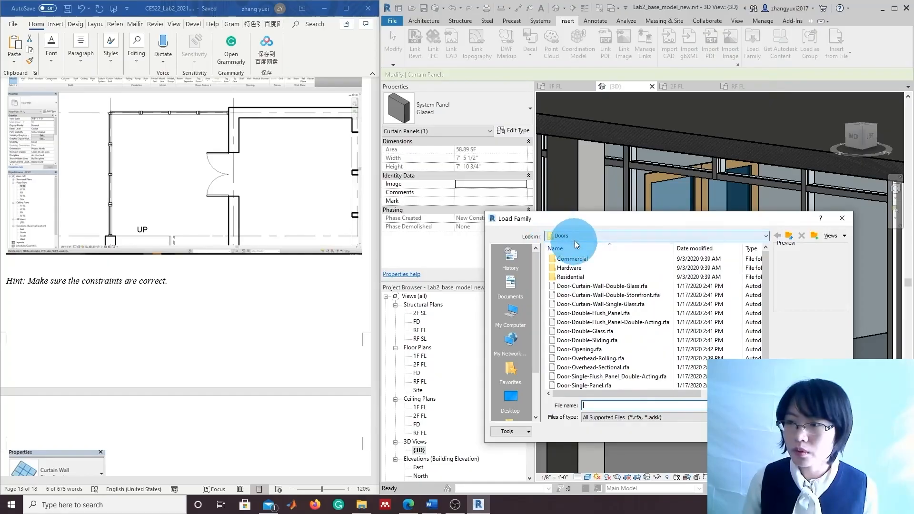
left_click(588, 295)
right_click(586, 296)
left_click(581, 298)
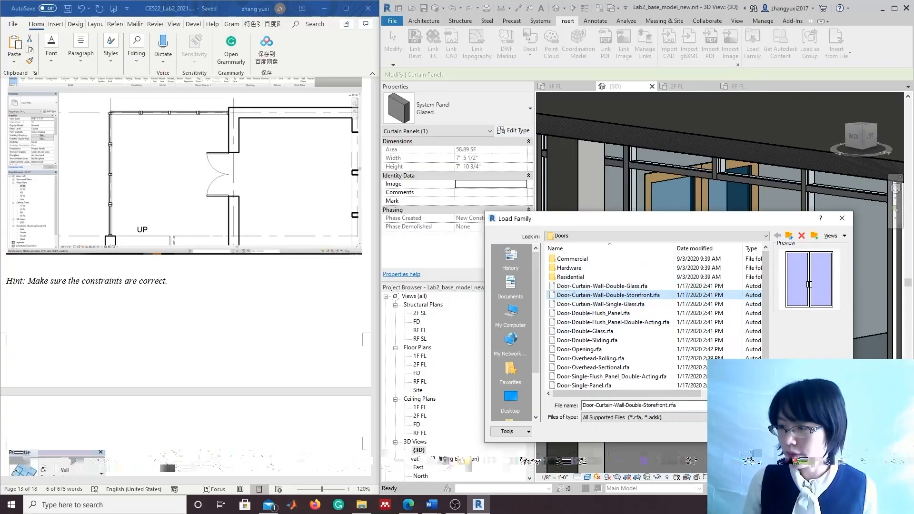
key("Return")
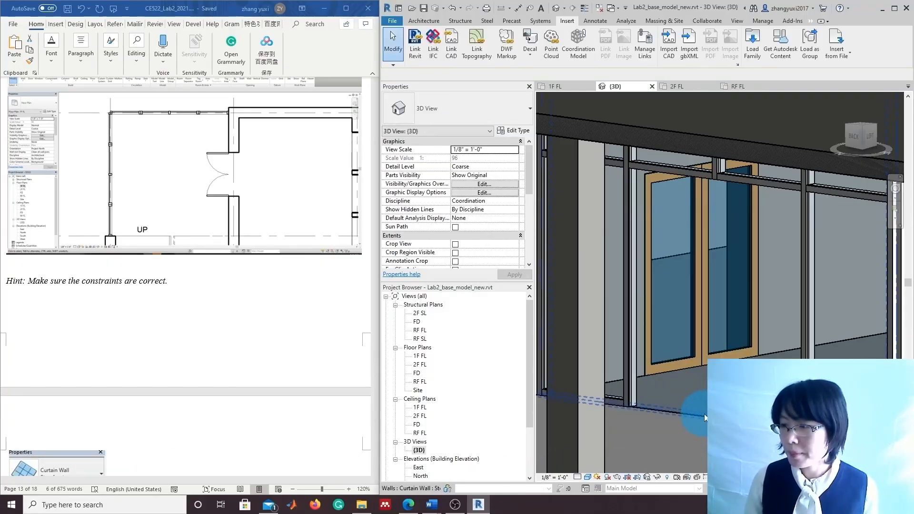
Change the storefront's door-opening panel to the Door-Curtain-Wall-Double-Storefront type
left_click(704, 413)
right_click(704, 413)
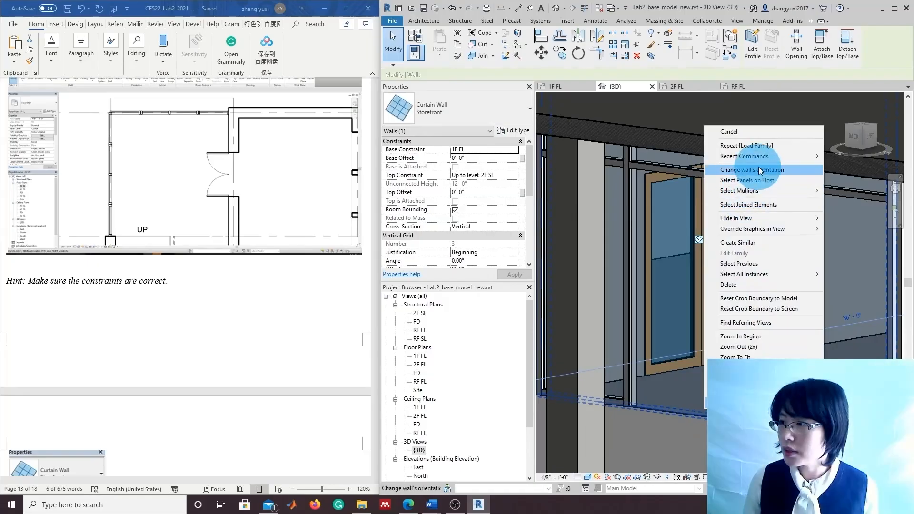
left_click(759, 182)
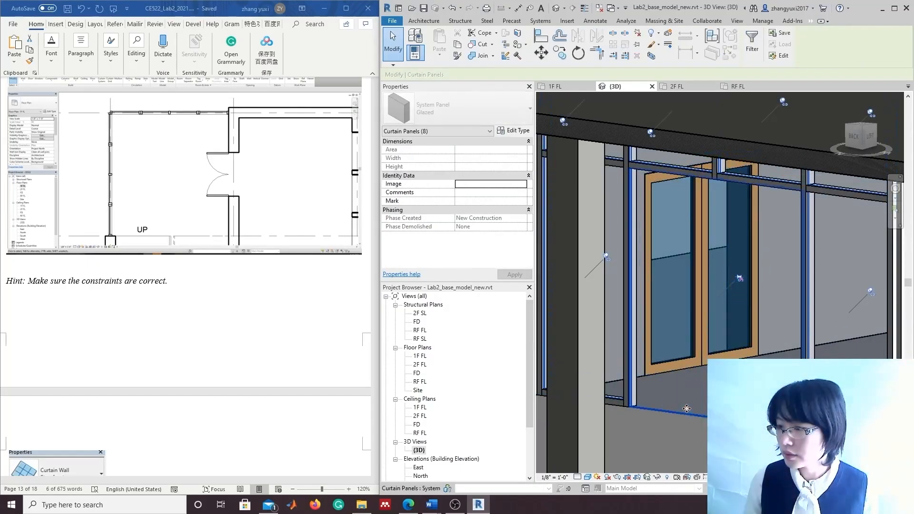
left_click(500, 106)
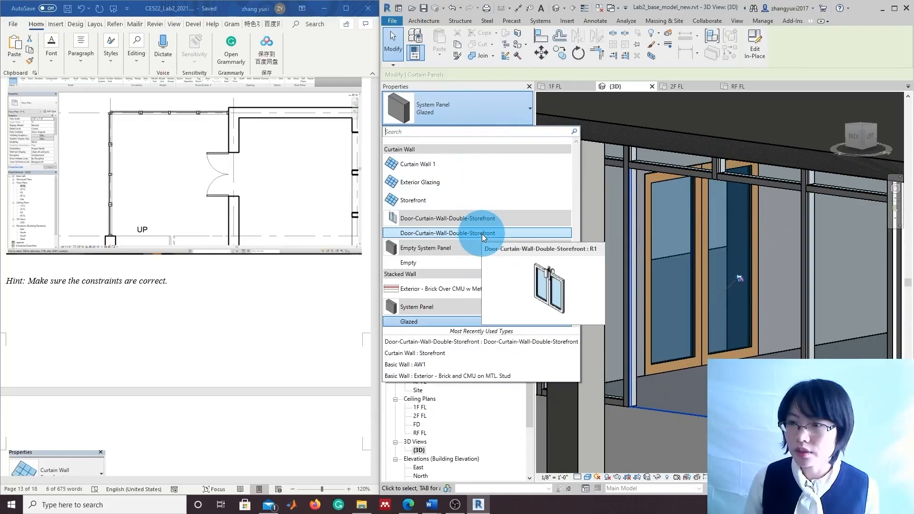
left_click(488, 234)
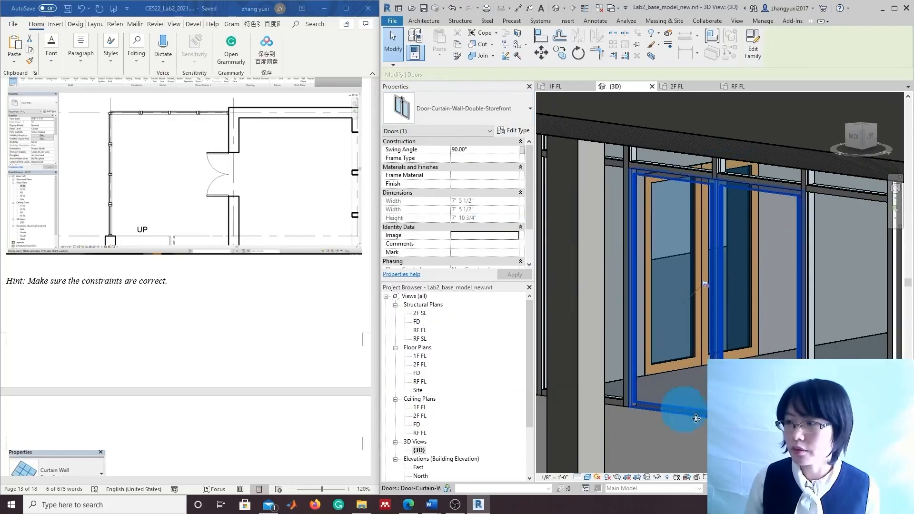
scroll(714, 461, "down", 1)
middle_click_drag(718, 451, 701, 435)
left_click(701, 435)
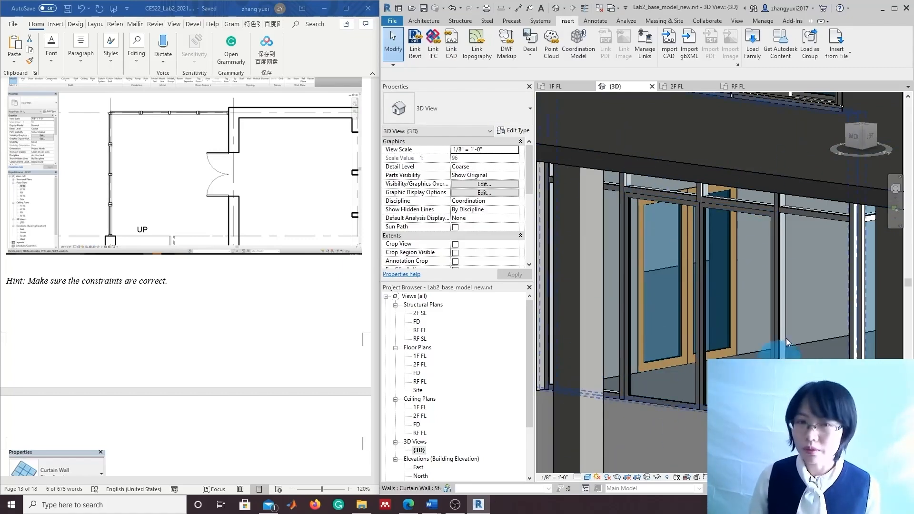
Bring the first-floor storefront into view and inspect its curtain wall and vertical mullion
scroll(805, 410, "down", 1)
middle_click_drag(805, 424, 718, 407)
scroll(736, 314, "down", 1)
middle_click_drag(779, 342, 801, 363)
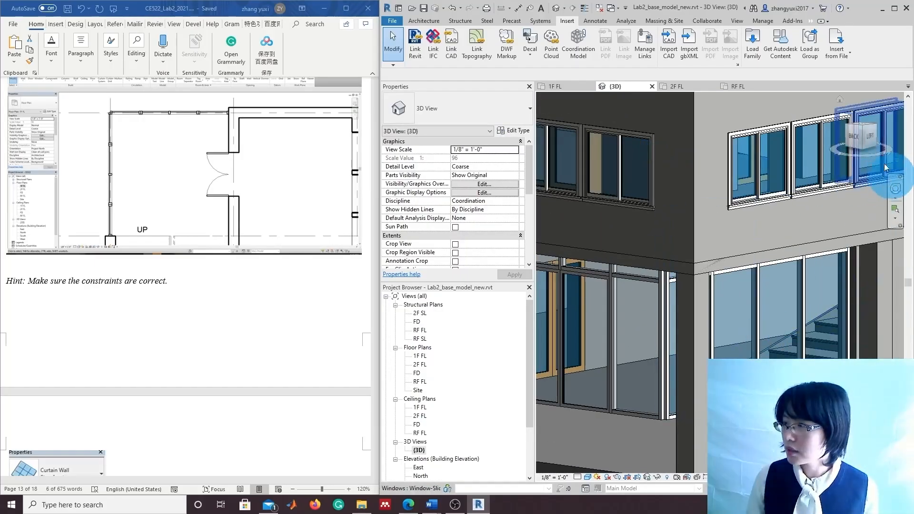
scroll(592, 398, "up", 4)
middle_click_drag(592, 398, 682, 400)
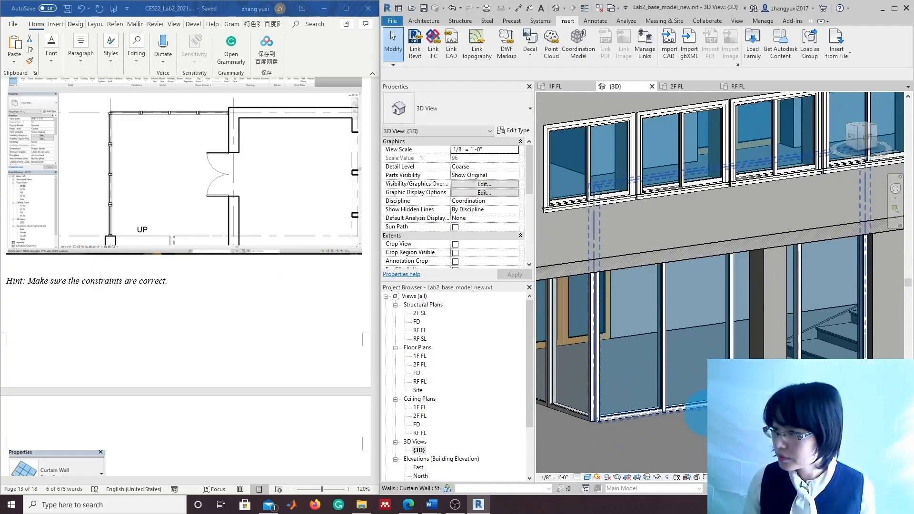
left_click(751, 338)
scroll(752, 338, "up", 3)
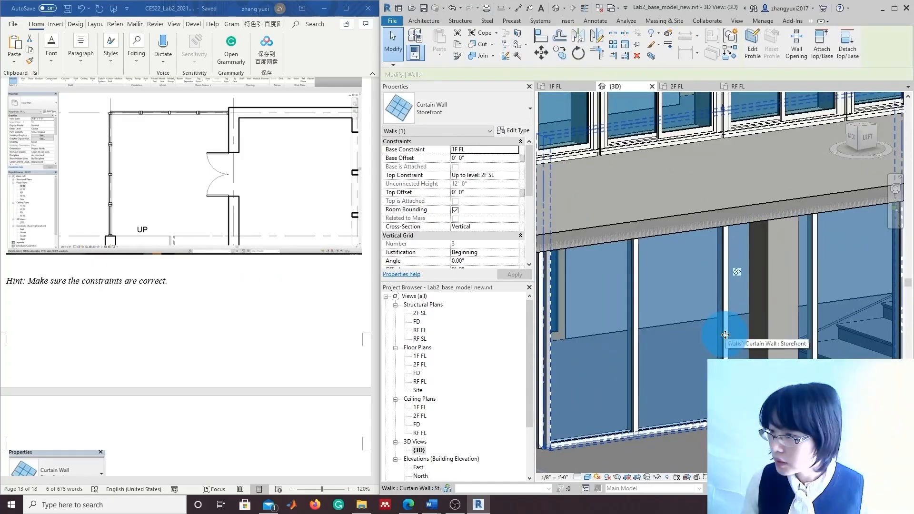
left_click(686, 436)
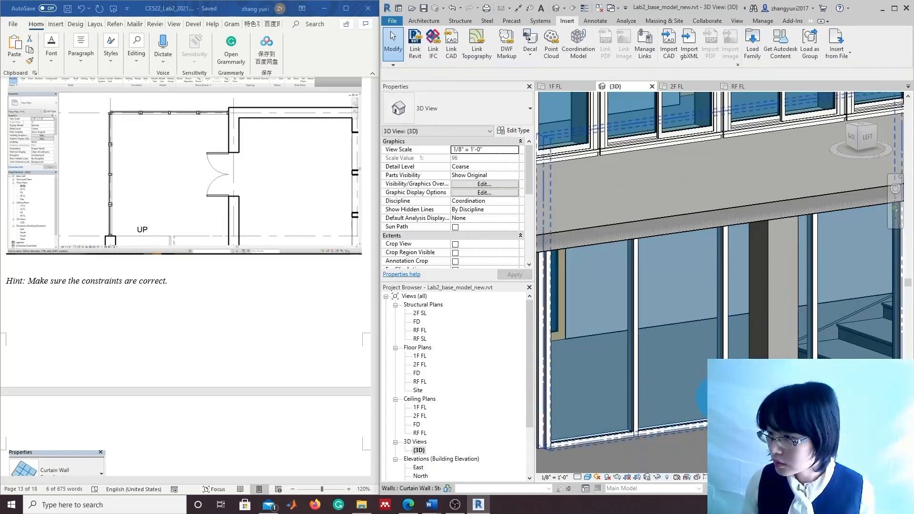
left_click(723, 305)
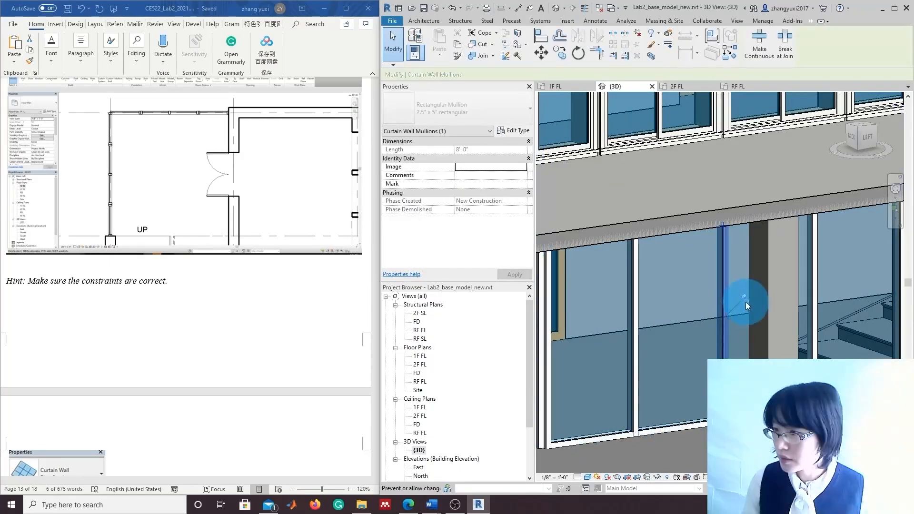
left_click(724, 333)
Unpin the storefront curtain grid line and remove its segment across the door panel
left_click(724, 339)
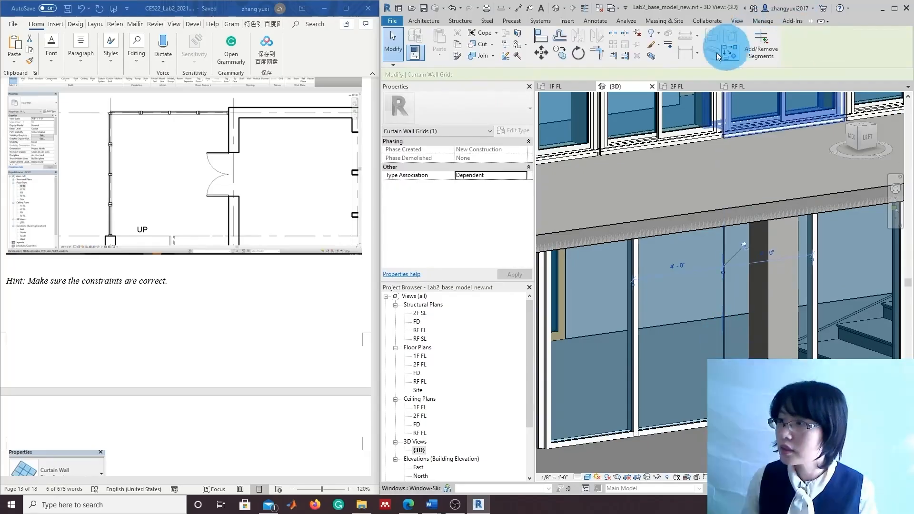
left_click(745, 245)
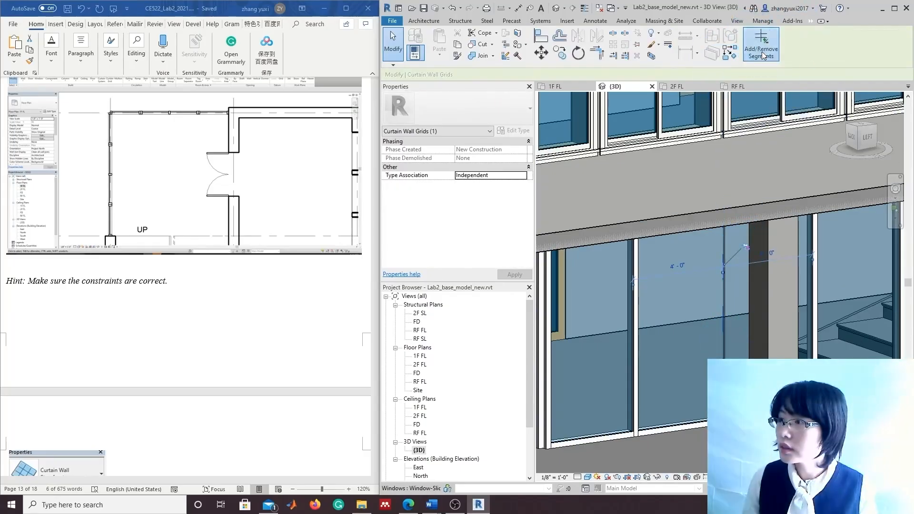
left_click(722, 318)
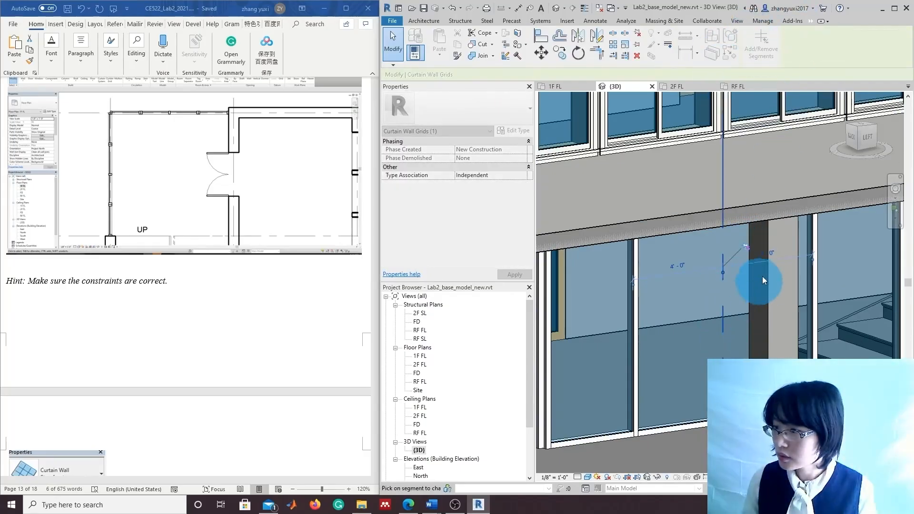
left_click(748, 400)
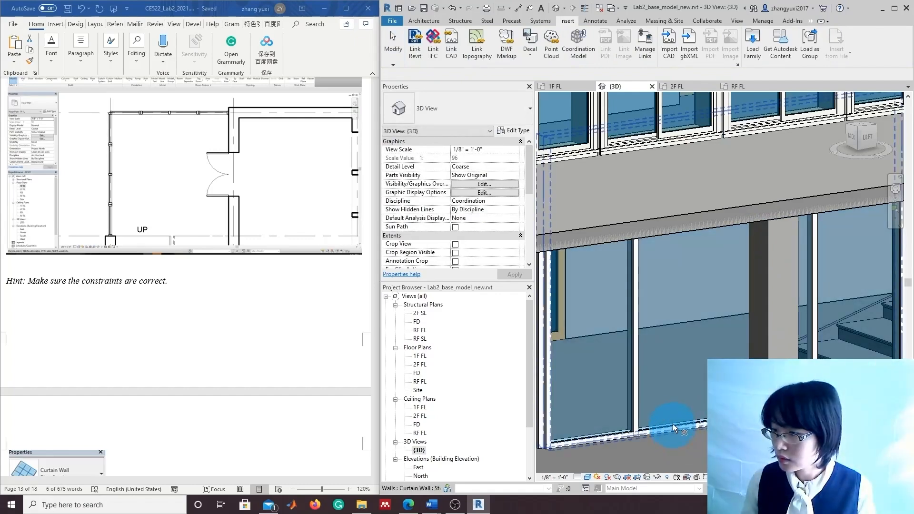
Unpin and delete the two bottom mullion segments along the storefront's lower edge
scroll(673, 425, "up", 4)
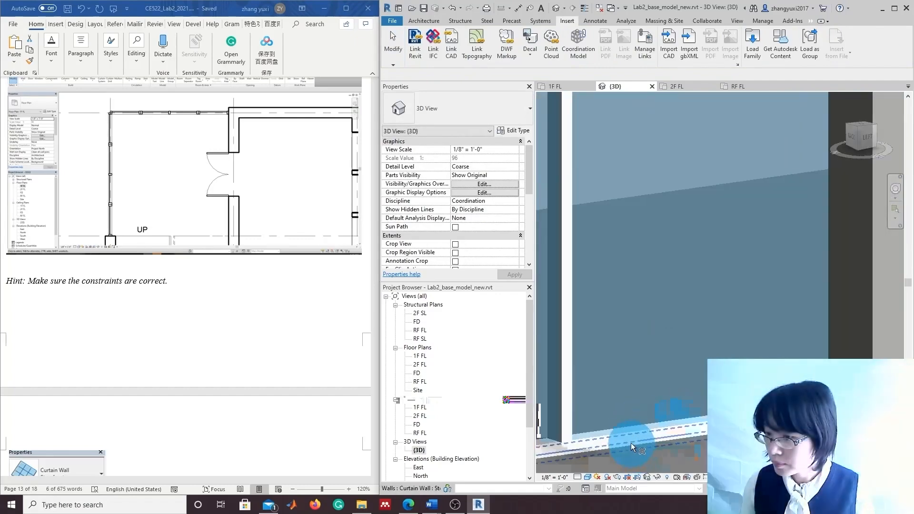
middle_click_drag(627, 431, 598, 382)
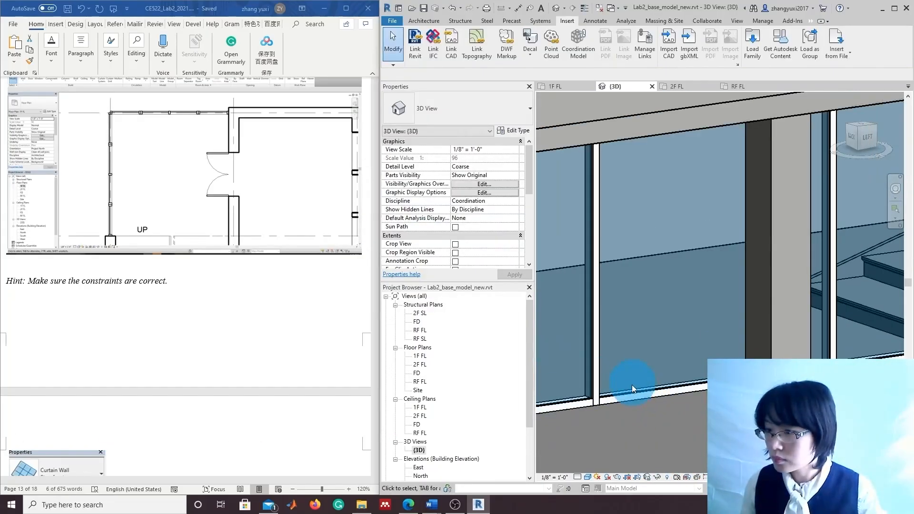
left_click(633, 397)
key("Escape")
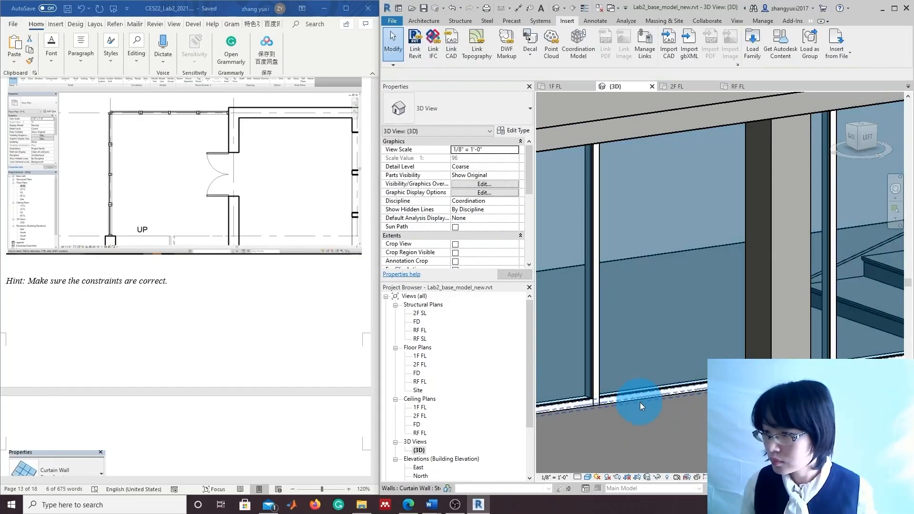
left_click(639, 394)
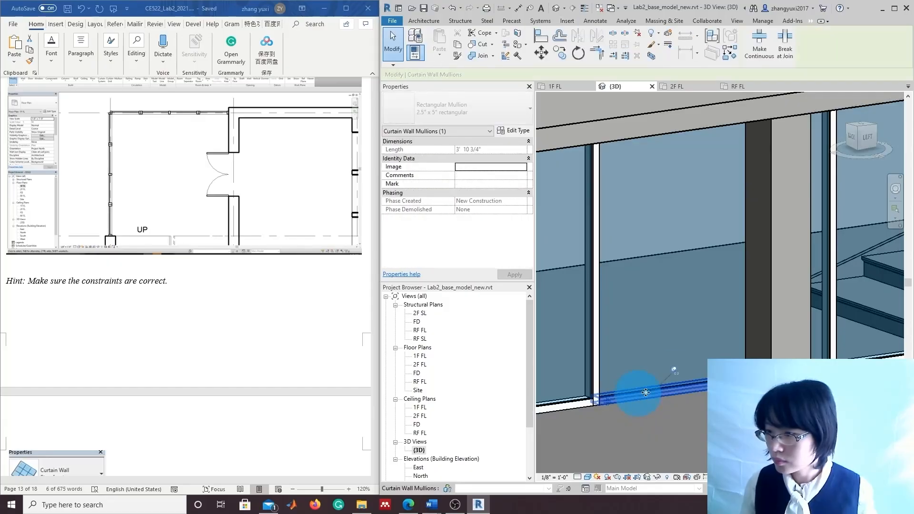
left_click(674, 369)
key("Delete")
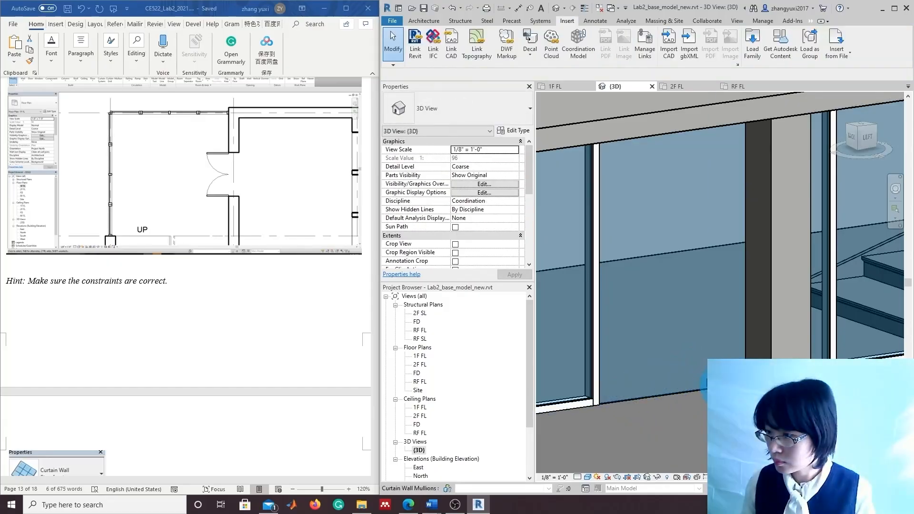
left_click(717, 386)
left_click(788, 353)
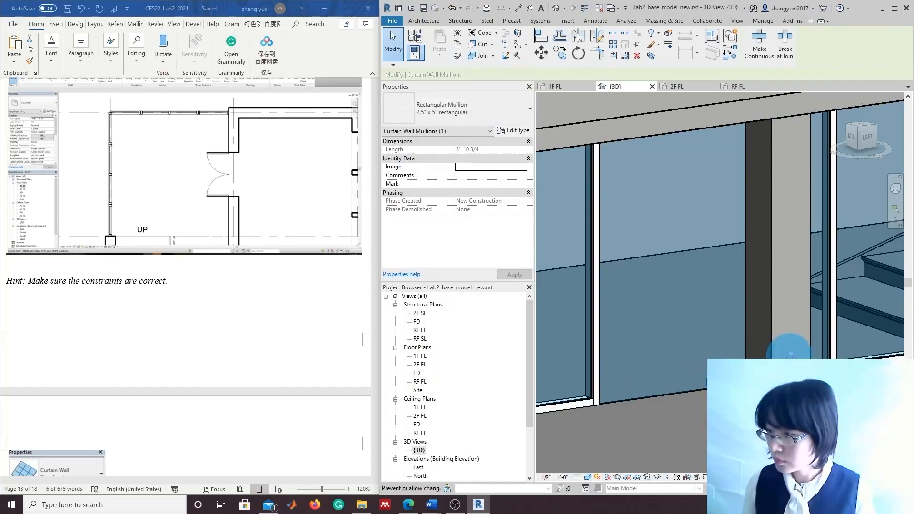
key("Delete")
scroll(685, 408, "down", 5)
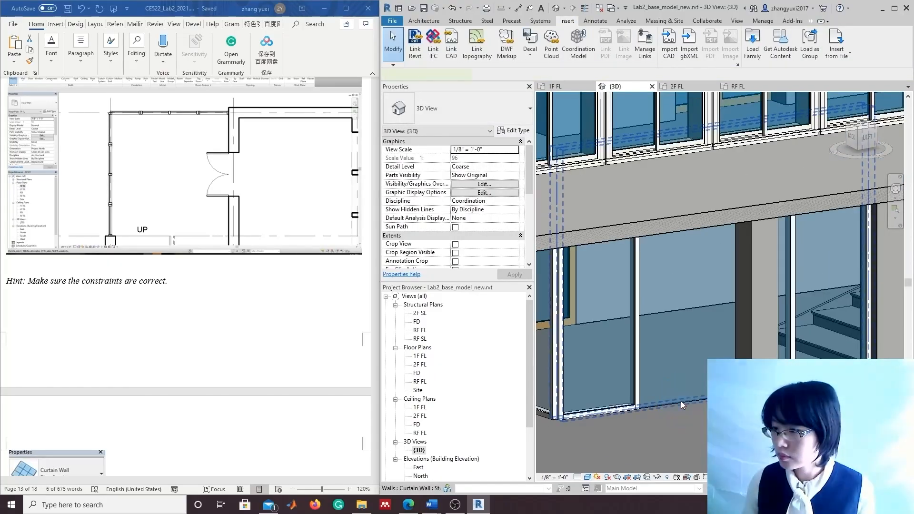
Unpin the storefront panels and change the door panel to Door-Curtain-Wall-Double-Storefront
right_click(677, 369)
left_click(733, 145)
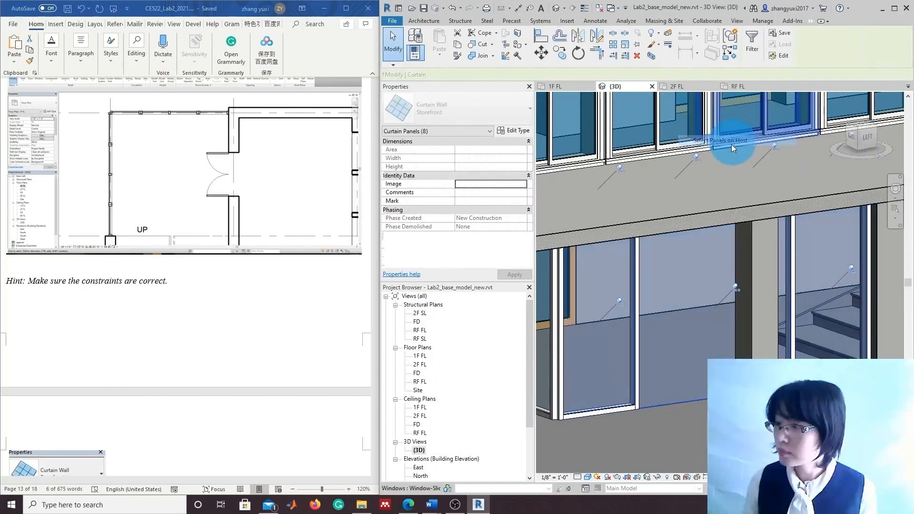
left_click(736, 288)
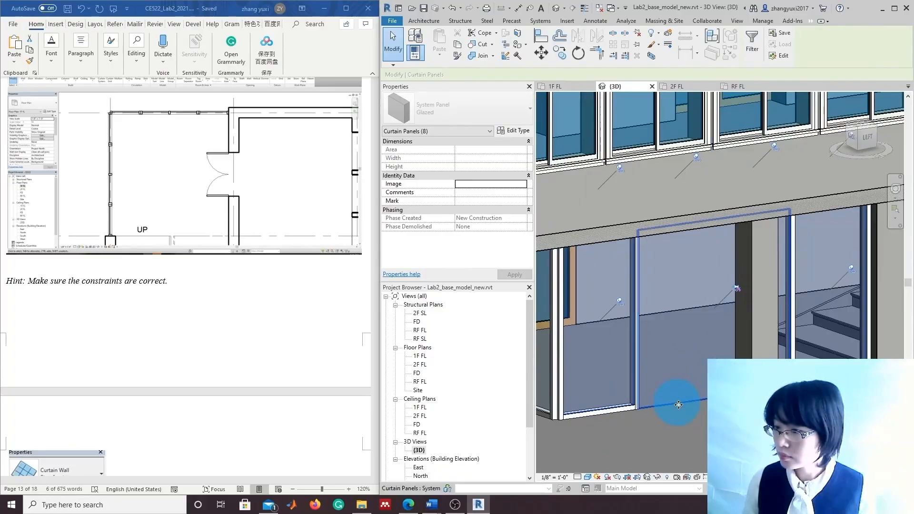
left_click(678, 406)
left_click(483, 111)
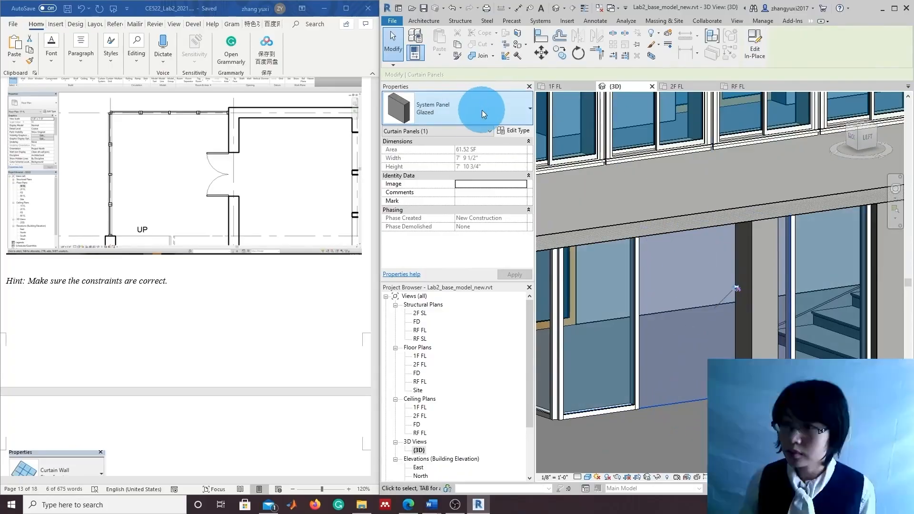
left_click(476, 245)
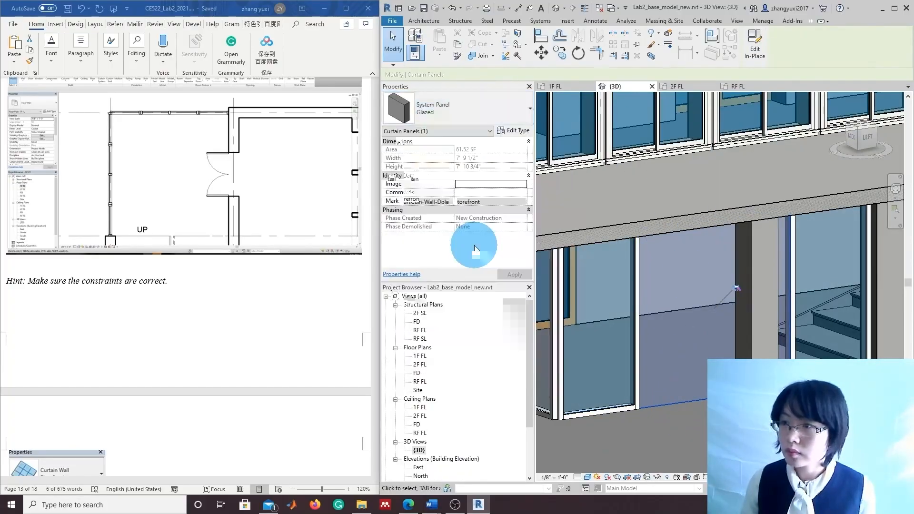
left_click(614, 334)
Orbit around the storefront corner to review the new double door
left_click(694, 433)
scroll(693, 439, "down", 3)
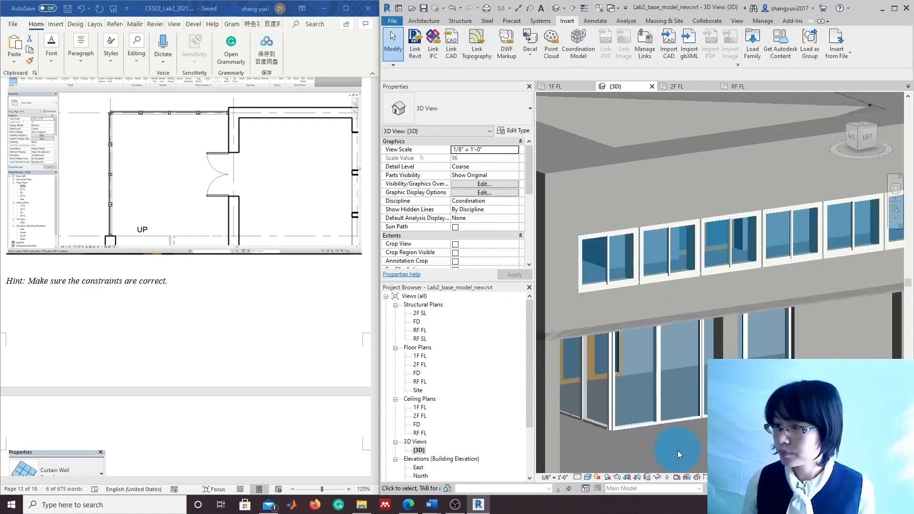
middle_click_drag(678, 451, 696, 421)
middle_click_drag(689, 431, 724, 414, "shift")
scroll(710, 288, "up", 3)
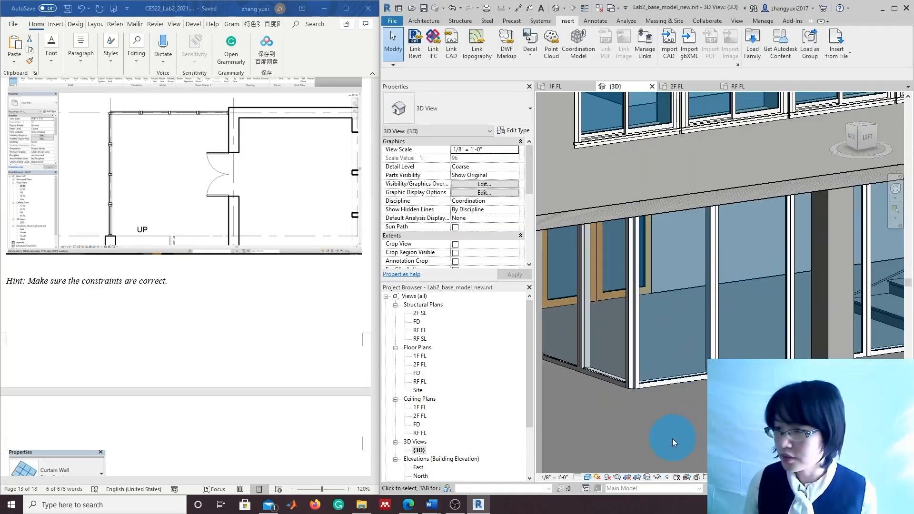
middle_click_drag(673, 439, 560, 483, "shift")
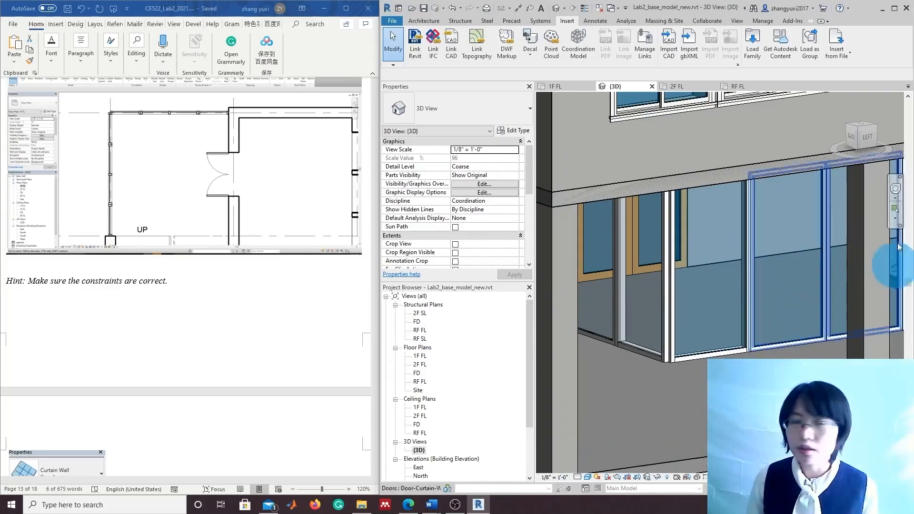
Switch the 3D view to Fine detail level and zoom out to the whole building
left_click(577, 477)
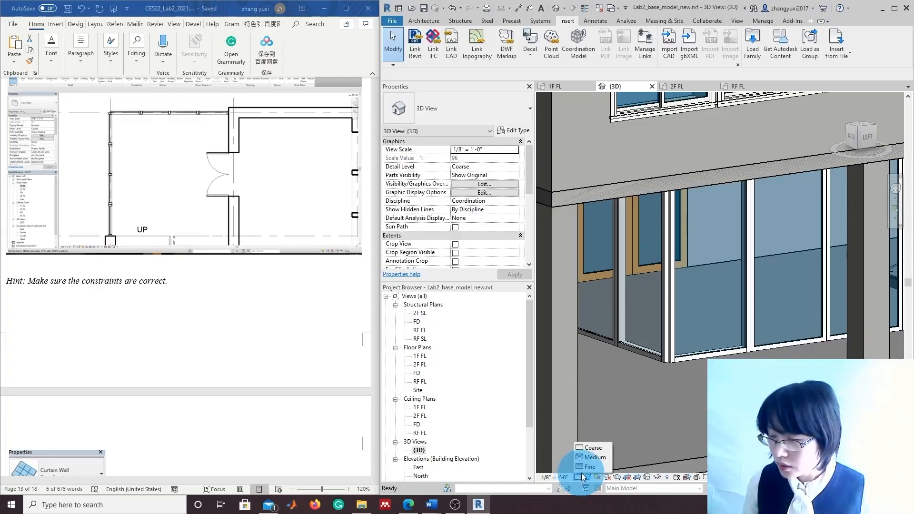
left_click(586, 468)
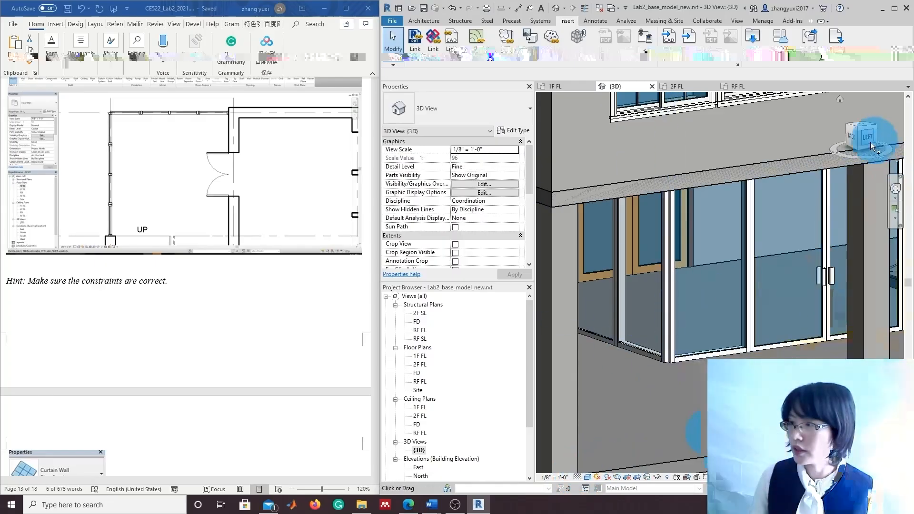
left_click_drag(870, 142, 884, 149)
scroll(693, 339, "down", 6)
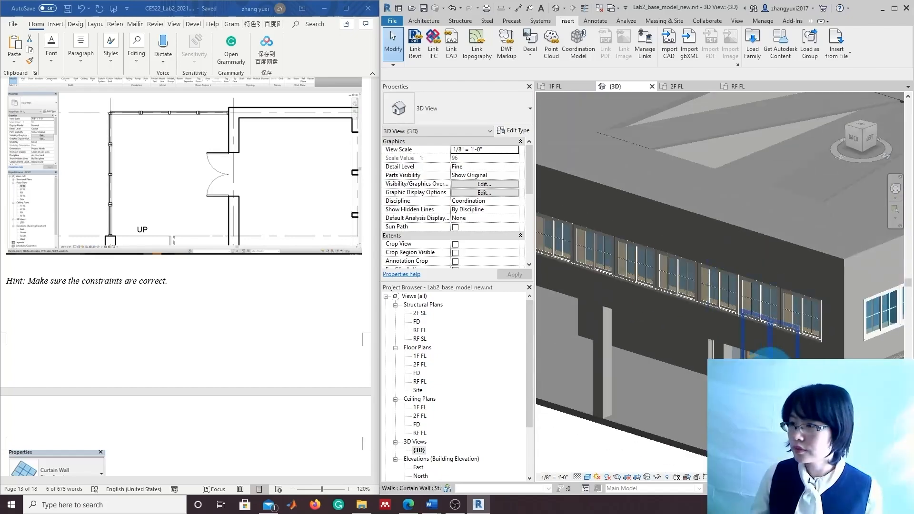
scroll(694, 339, "down", 4)
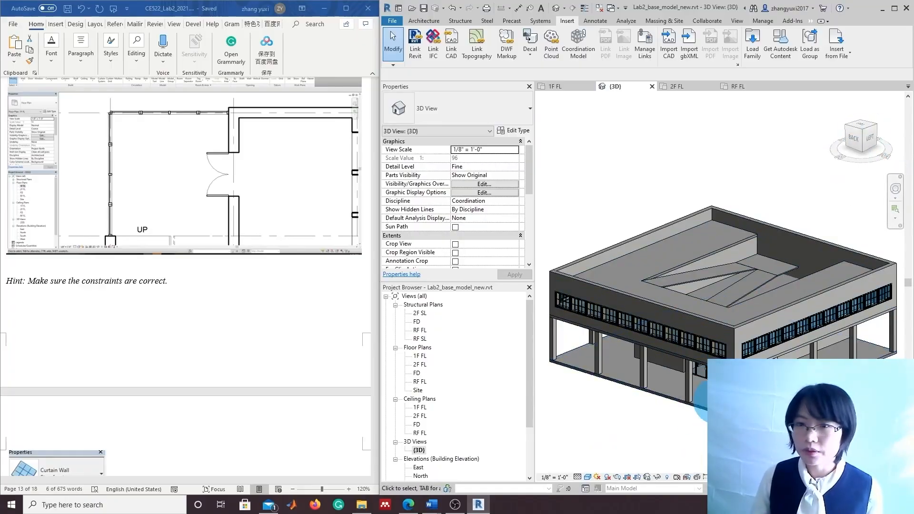
Scroll the Word lab document to the [Expected Output] 3D View image
scroll(259, 353, "down", 7)
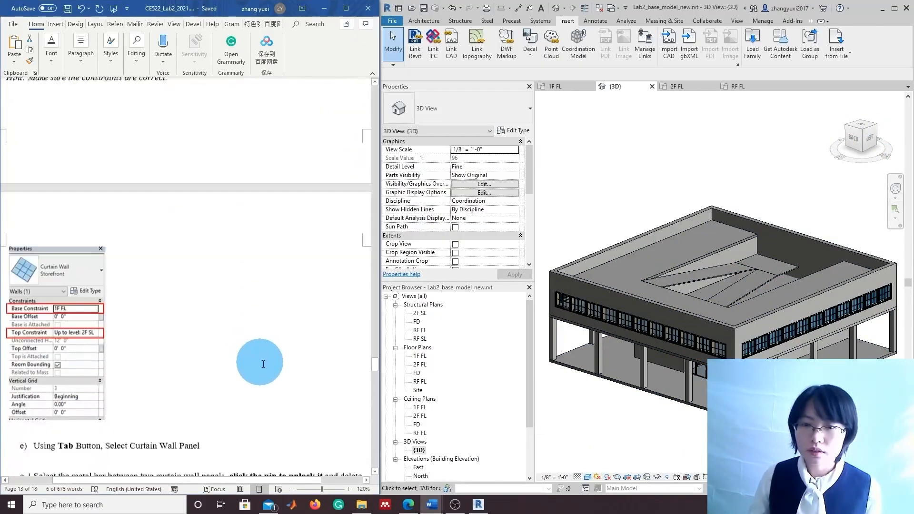
scroll(263, 364, "down", 15)
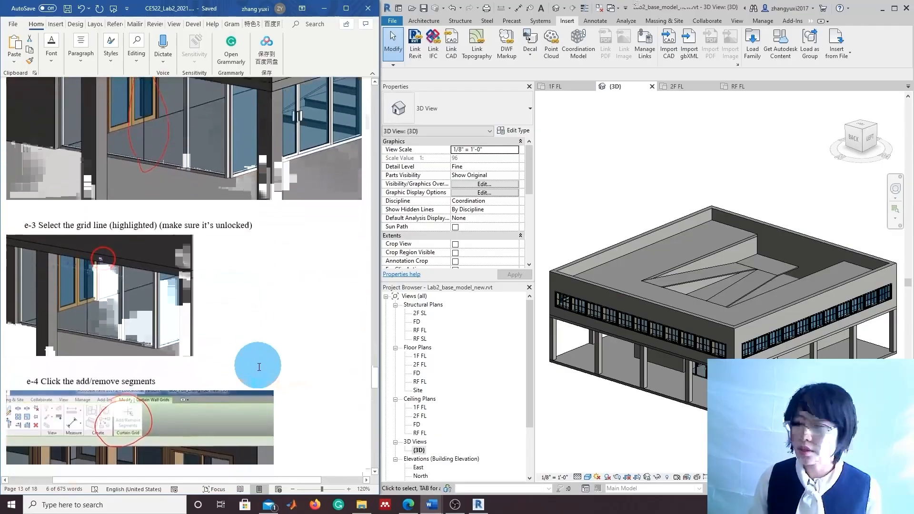
scroll(259, 367, "down", 20)
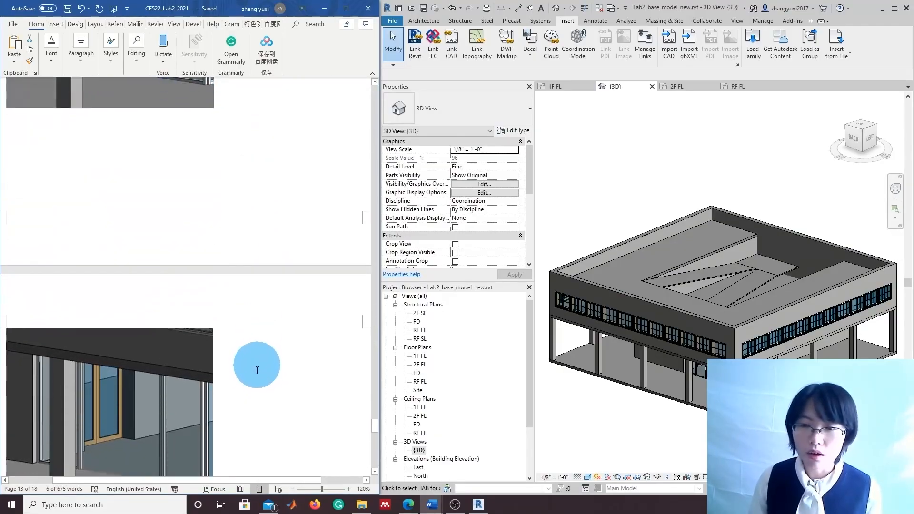
scroll(257, 371, "down", 20)
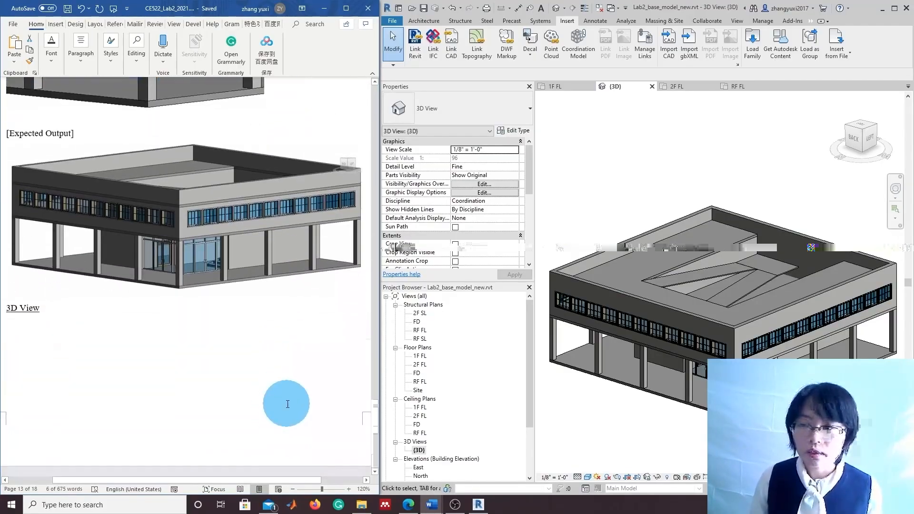
scroll(285, 398, "up", 1)
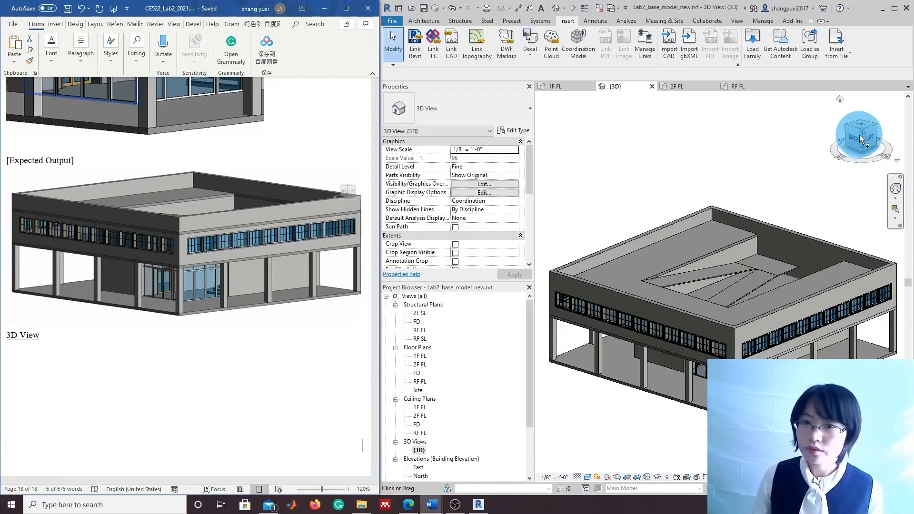
Orbit and centre the Revit model to match the expected output angle
mouse_move(829, 150)
left_mouse_down()
mouse_move(743, 129)
mouse_move(676, 157)
mouse_move(852, 179)
left_mouse_up()
middle_click_drag(852, 179, 578, 165, "shift")
mouse_move(769, 405)
middle_mouse_down()
mouse_move(708, 410)
mouse_move(731, 400)
middle_mouse_up()
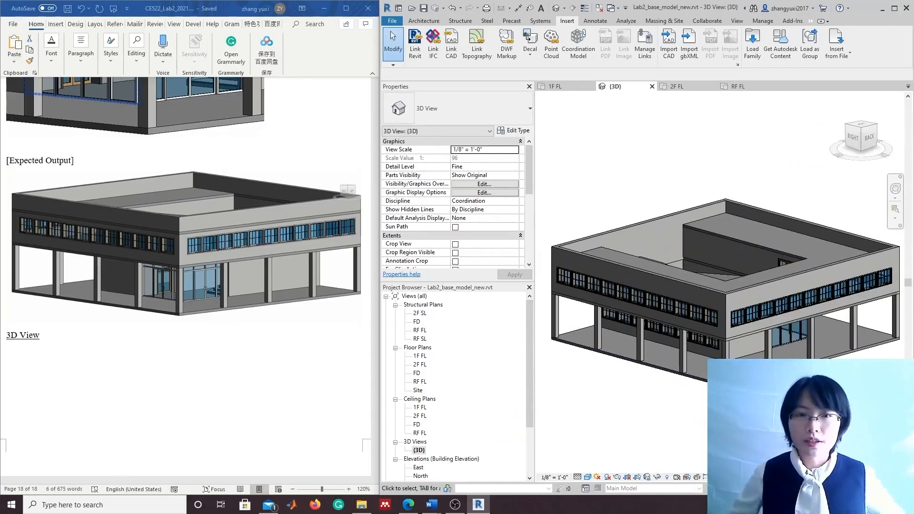
left_click(456, 508)
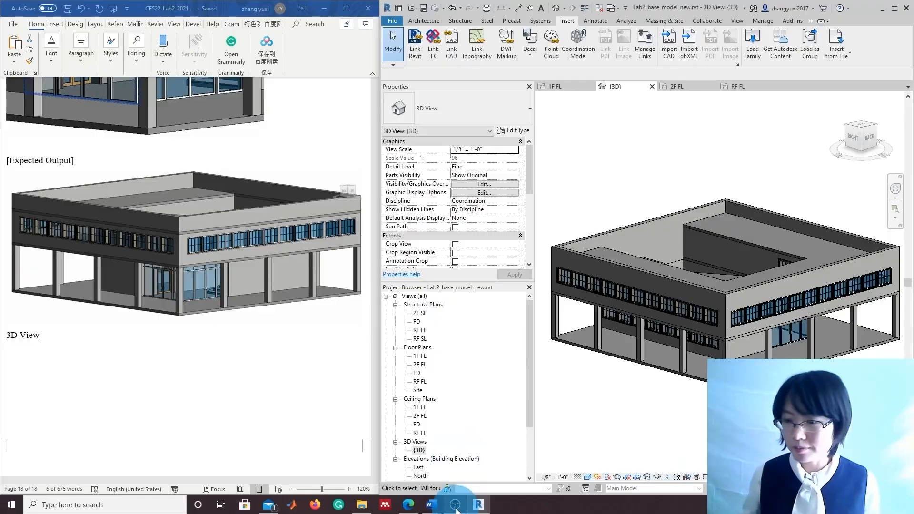